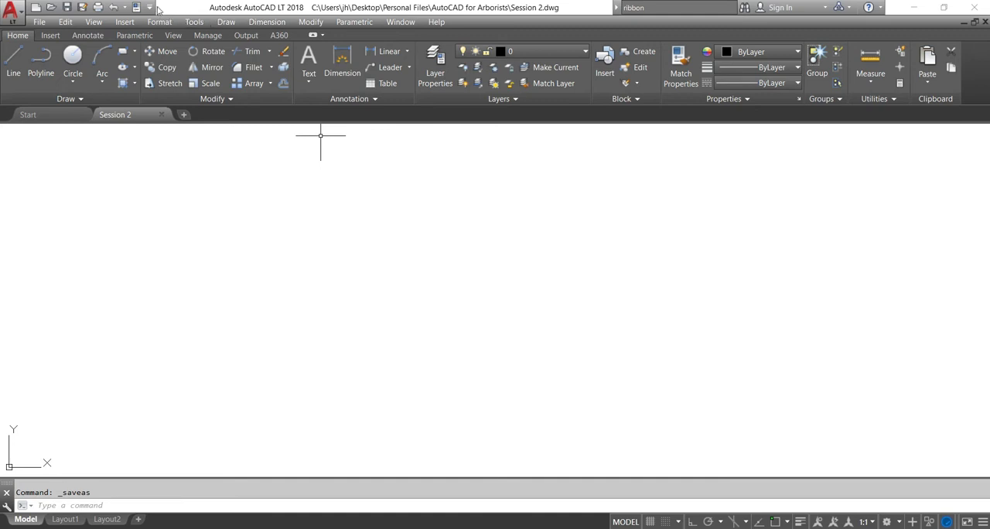
Hide the menu bar and show it again
left_click(149, 7)
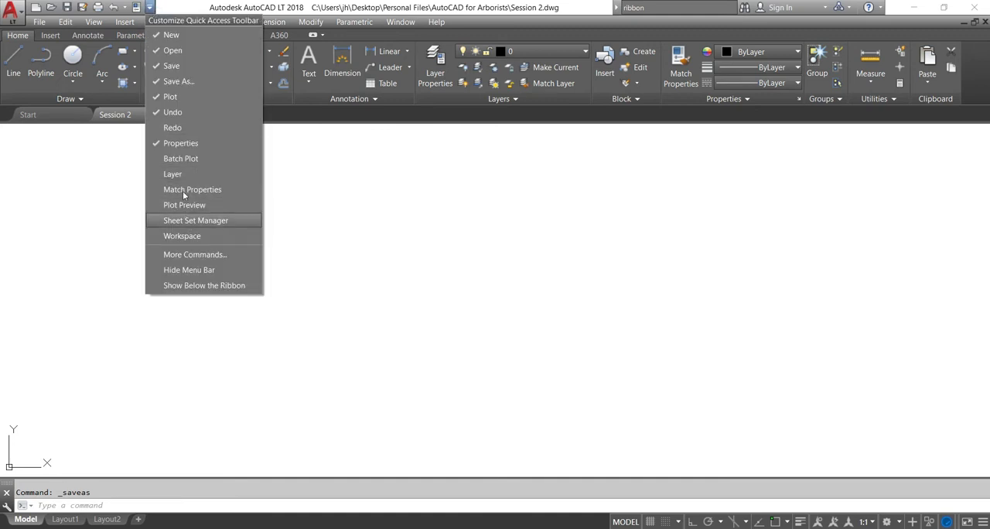
left_click(188, 270)
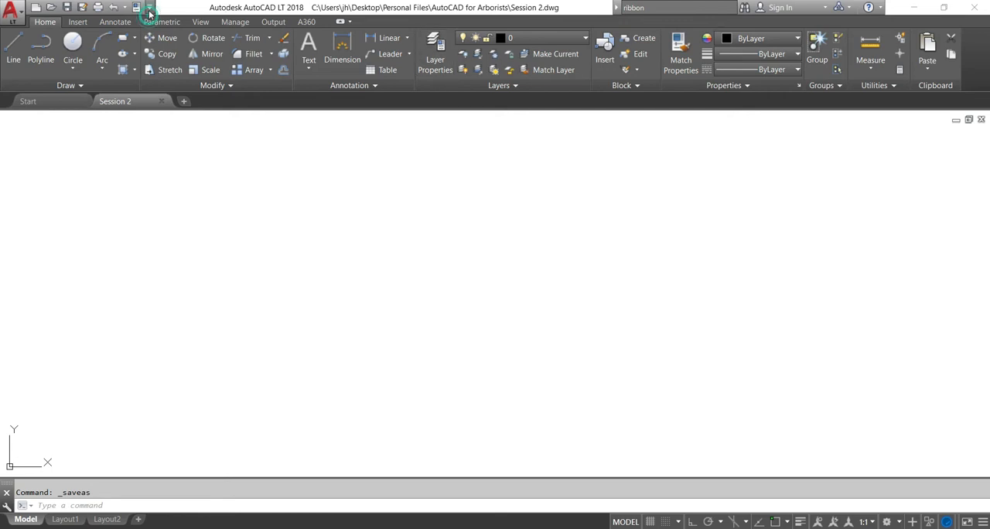
left_click(149, 8)
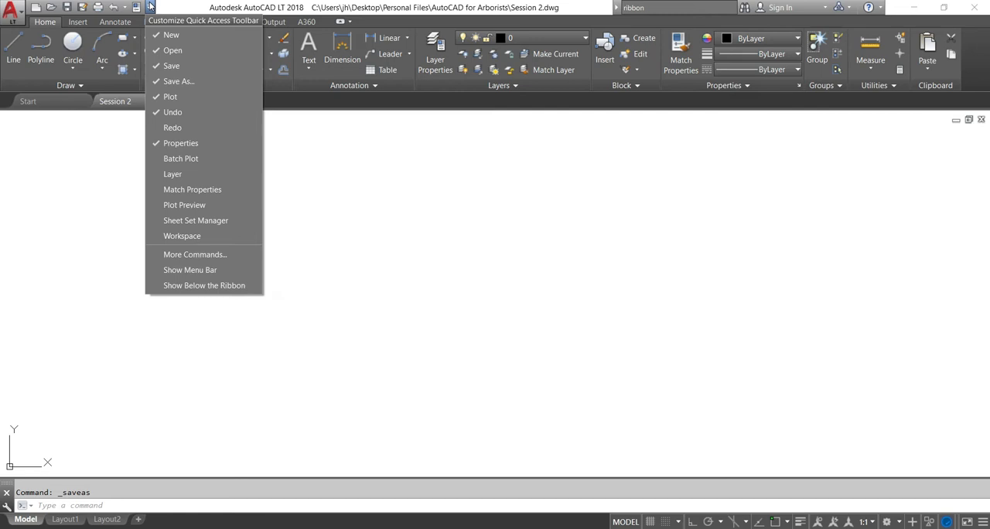
left_click(192, 269)
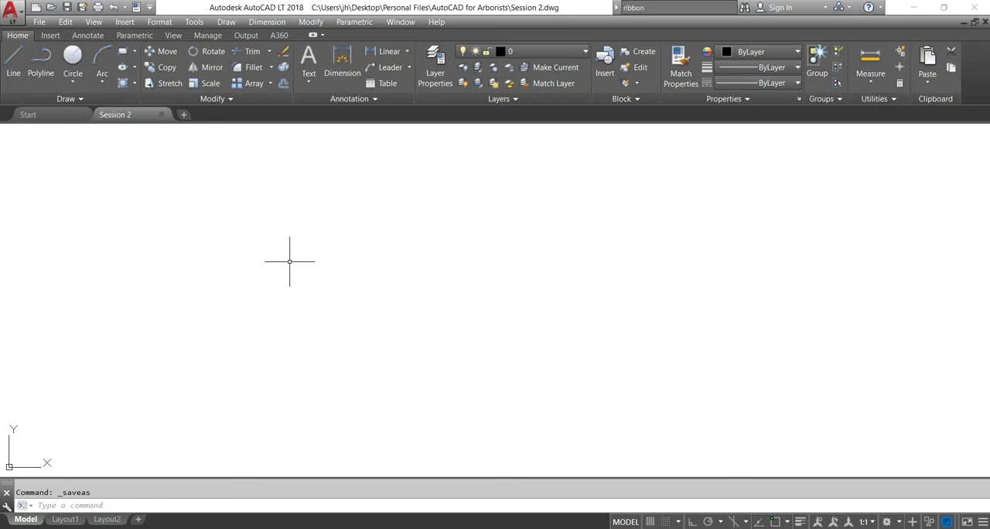
Open the Properties palette with the PROPERTIES command and close it again
left_click(117, 505)
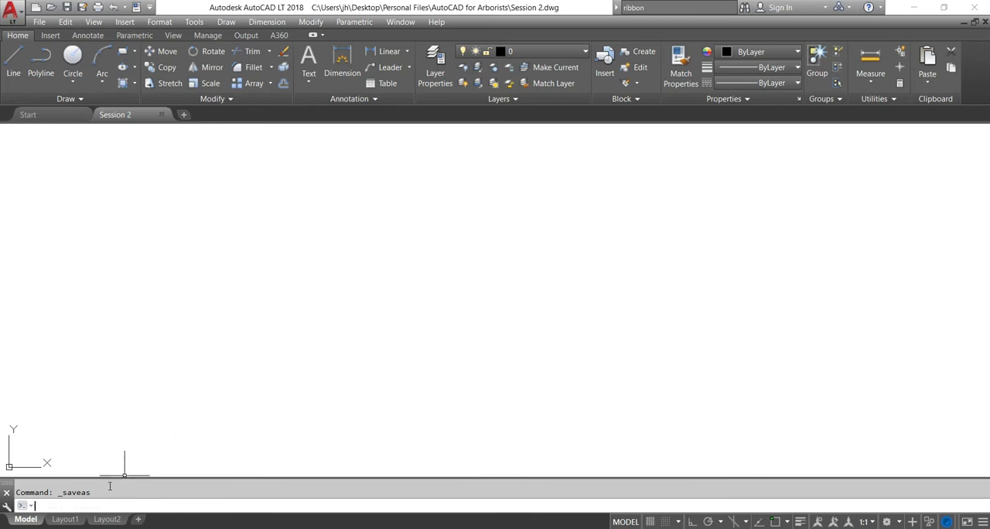
type("prop")
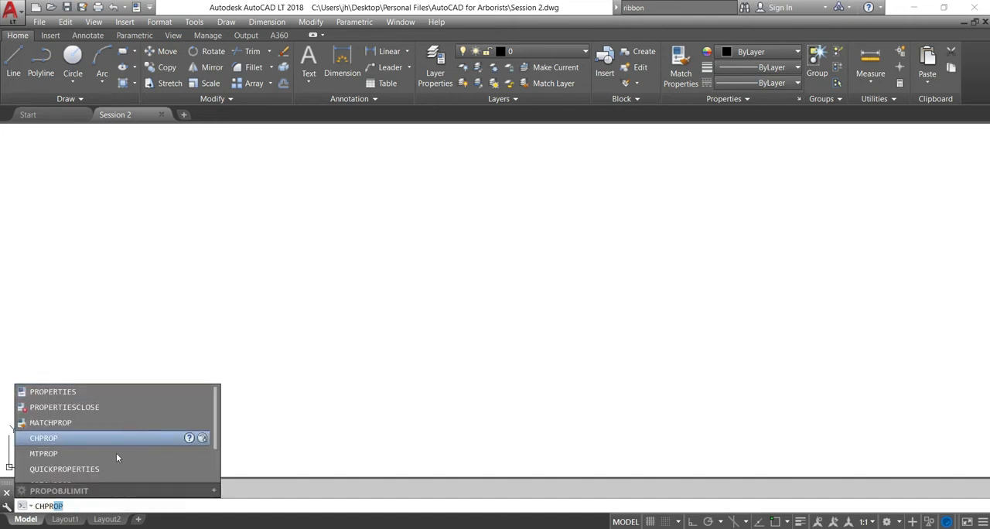
left_click(78, 396)
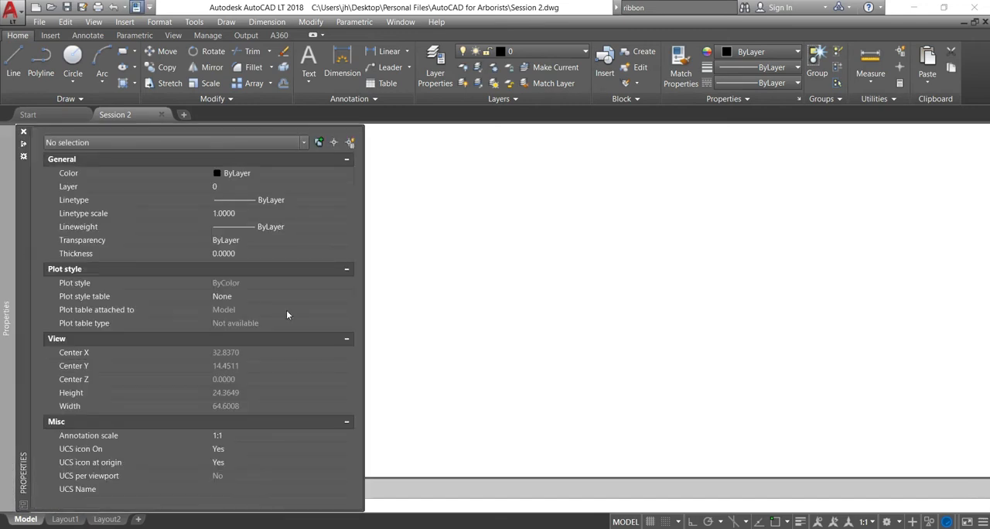
left_click(24, 133)
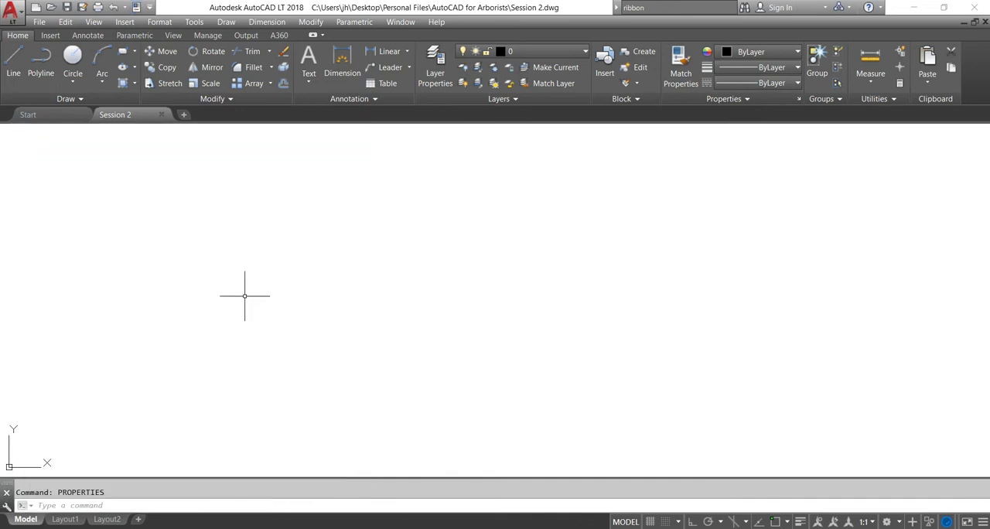
left_click(245, 296)
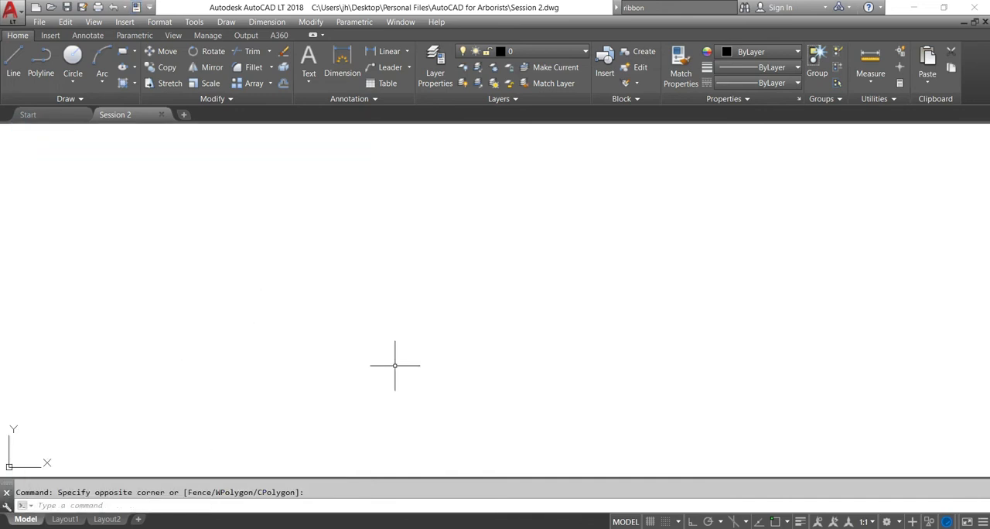
Open the Properties and External References palettes with the PROPERTIES and EXTERNALREFERENCES commands
type("properti")
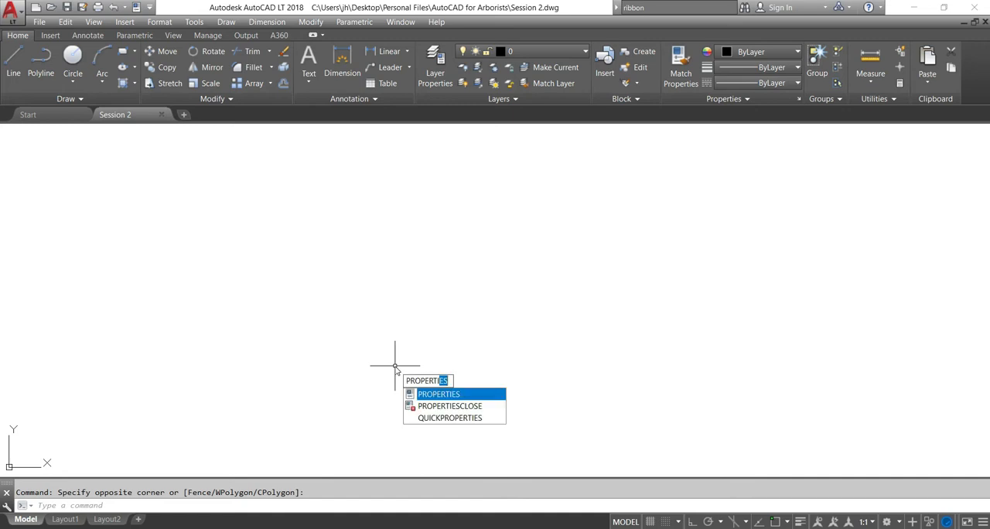
key("Return")
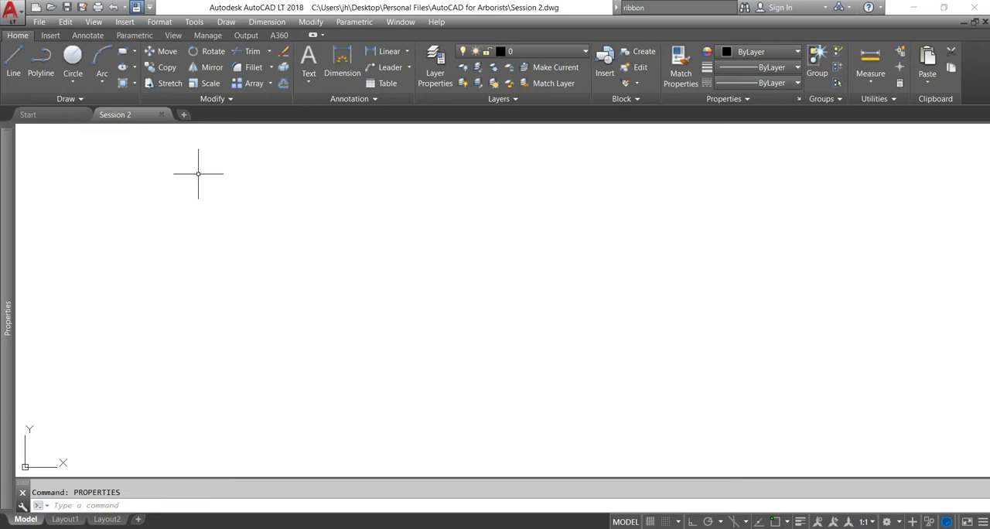
type("refe")
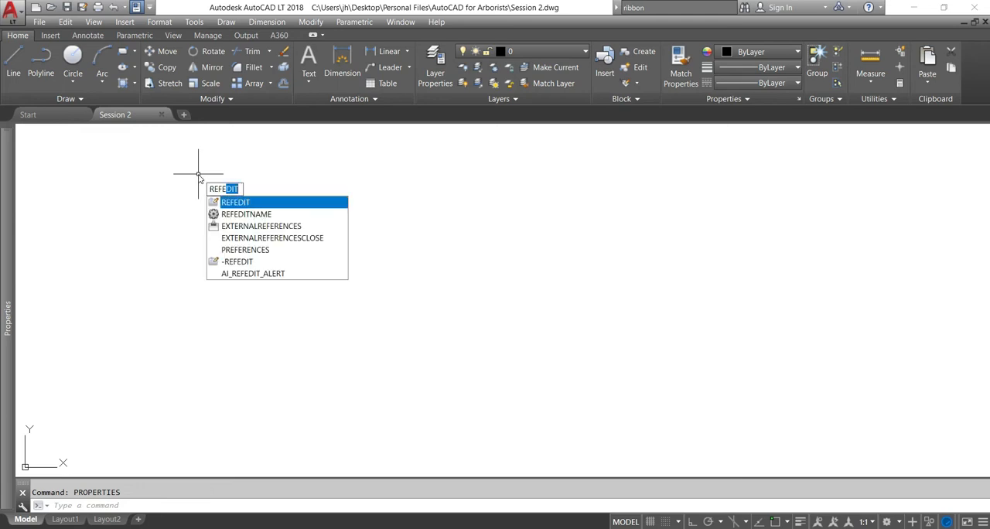
type("rences")
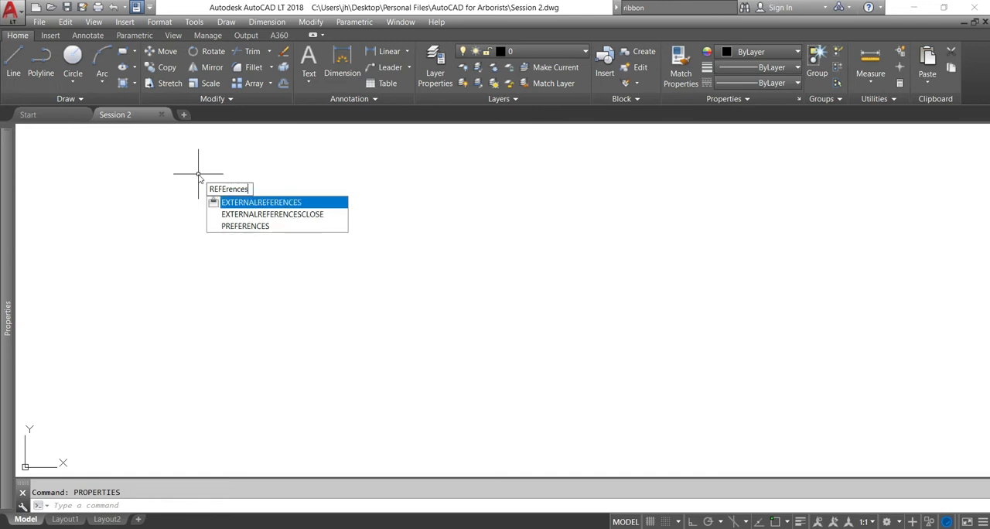
key("Down")
key("Up")
key("Return")
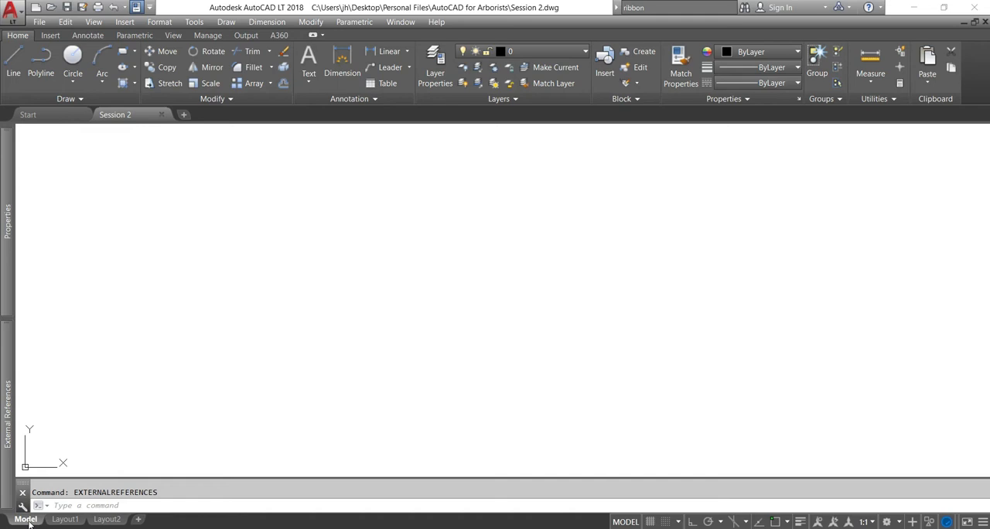
View the Layout1 paper space layout and return to model space
left_click(72, 520)
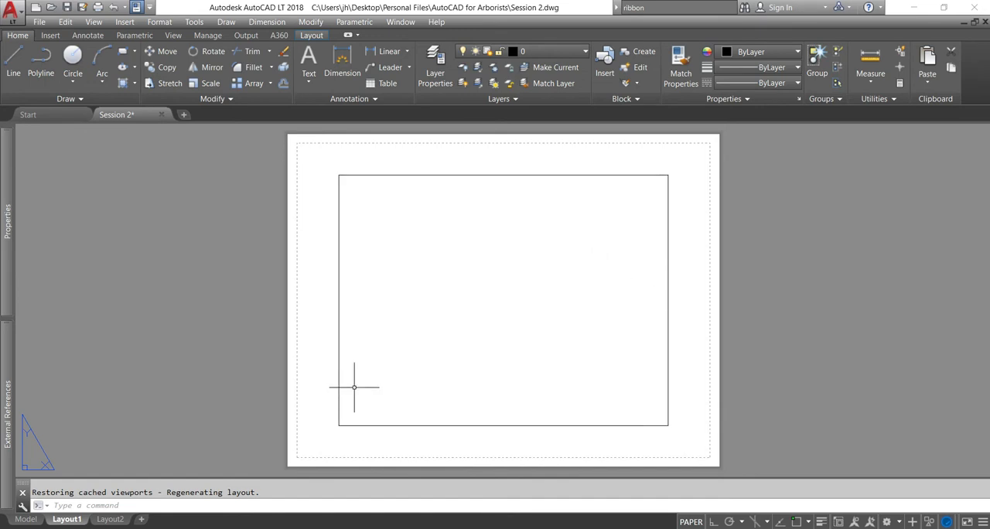
left_click(26, 519)
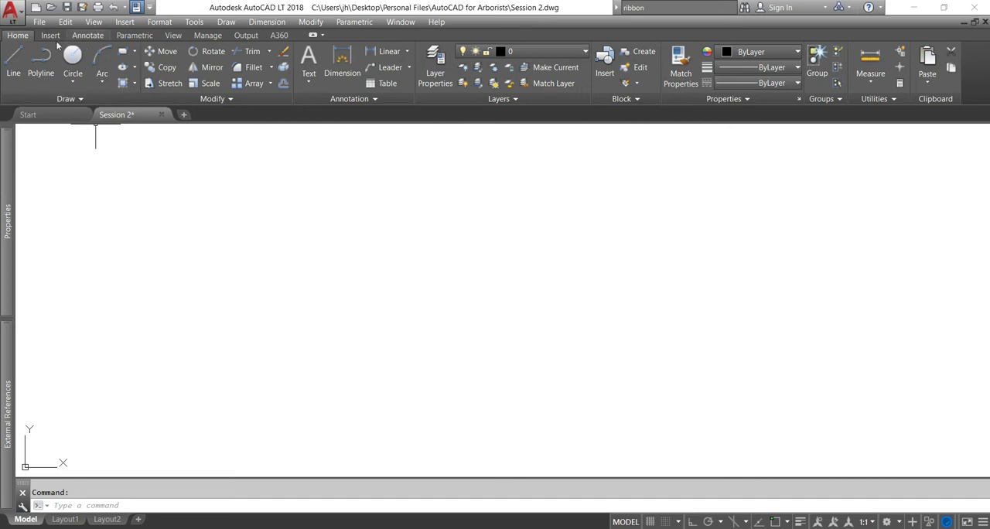
Draw a chain of five connected segments with the Line command, open at its ends, the first sloping down about 22 units
left_click(82, 98)
left_click(15, 65)
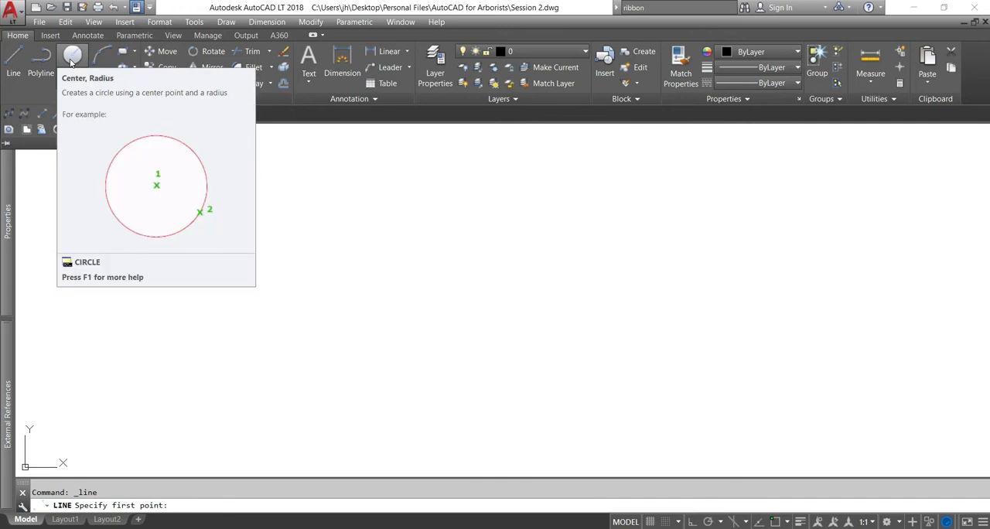
left_click(14, 60)
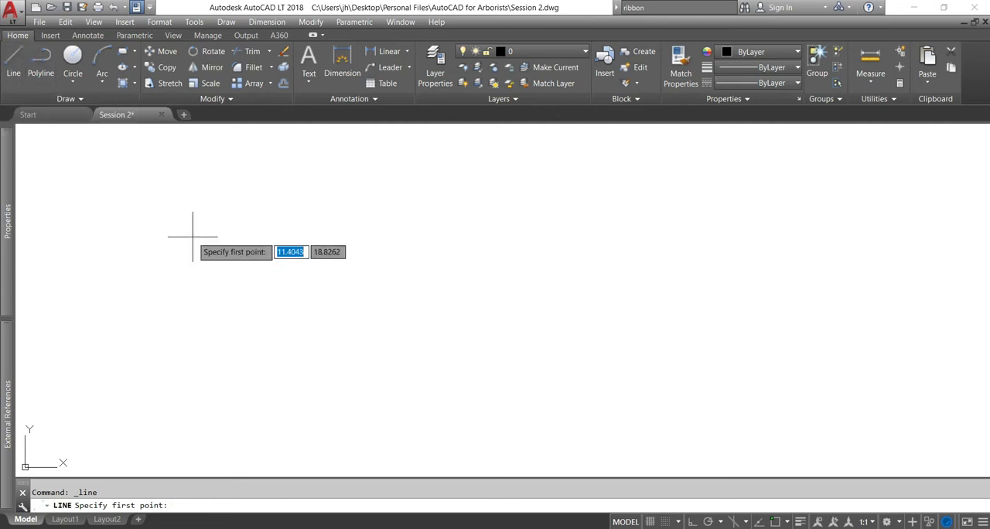
left_click(192, 237)
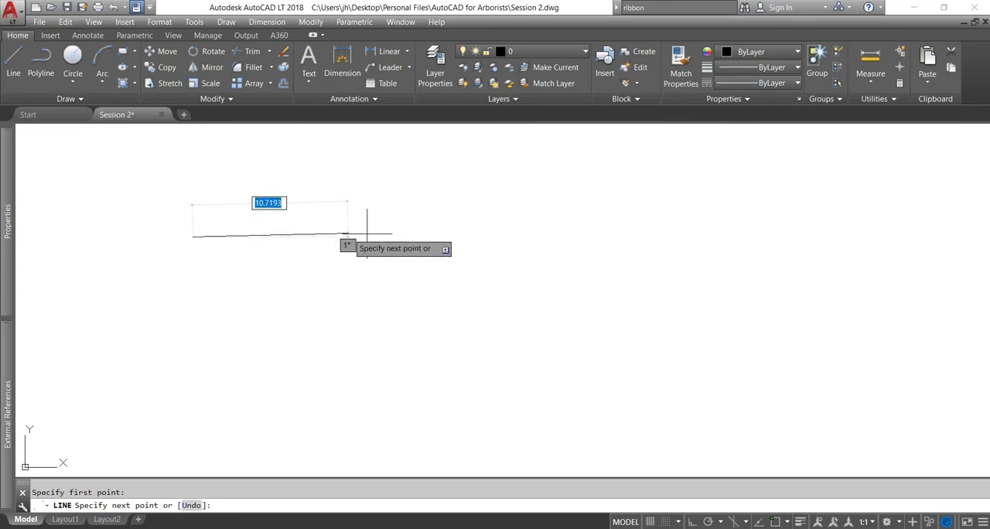
left_click(510, 286)
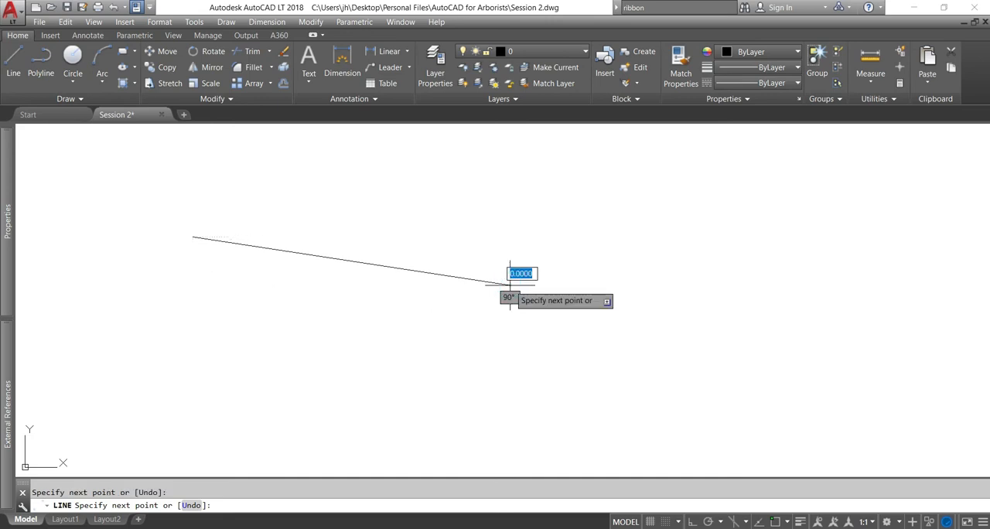
left_click(673, 267)
left_click(717, 343)
left_click(560, 367)
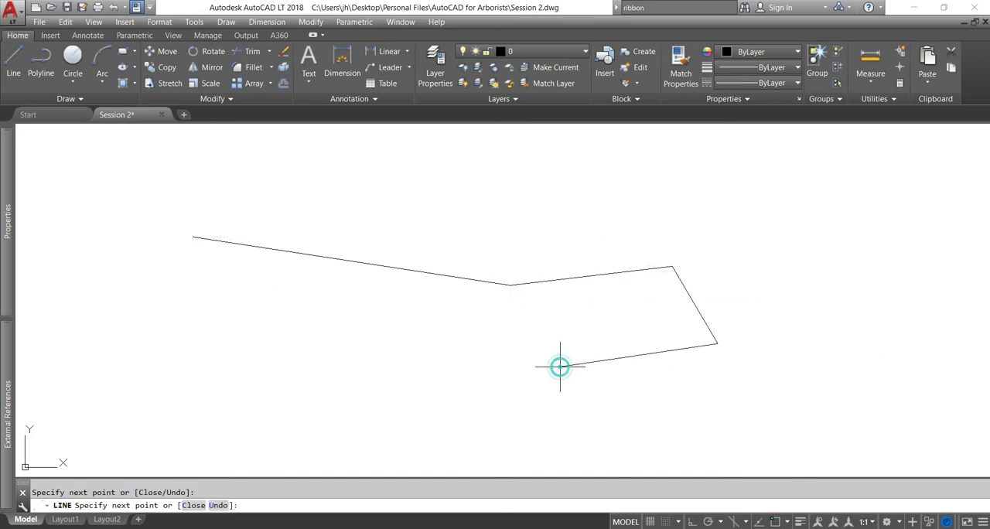
left_click(413, 344)
key("Return")
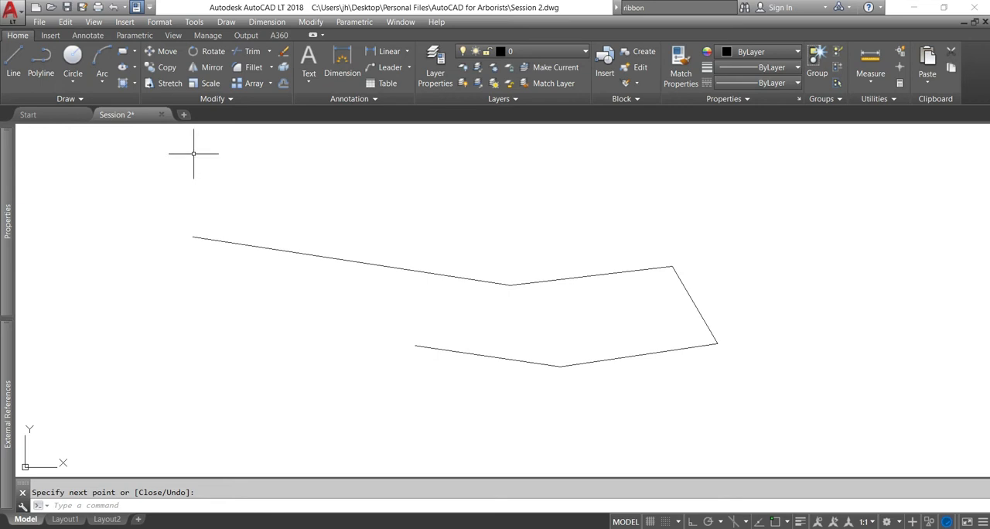
Draw an open five-segment polyline of similar shape below the chain of lines
left_click(44, 65)
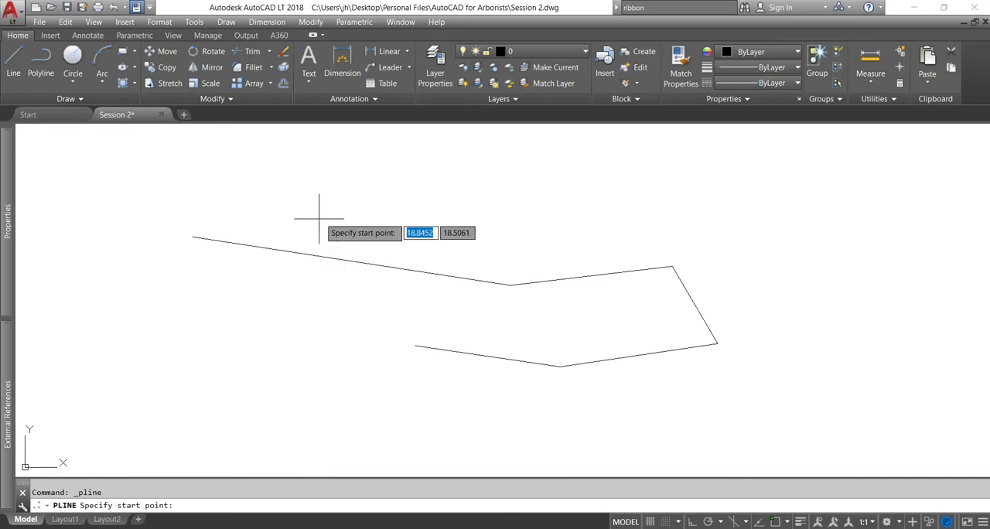
left_click(219, 366)
left_click(532, 410)
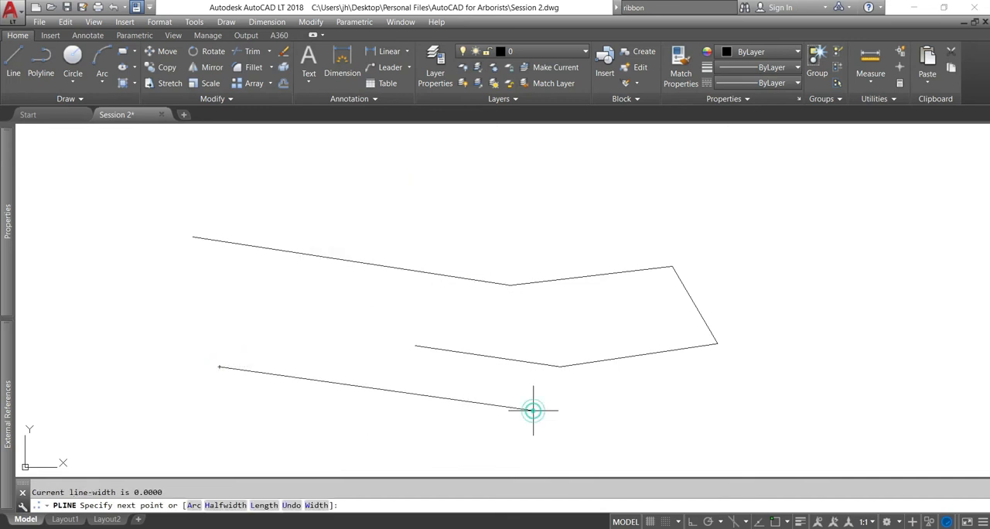
left_click(717, 383)
left_click(723, 452)
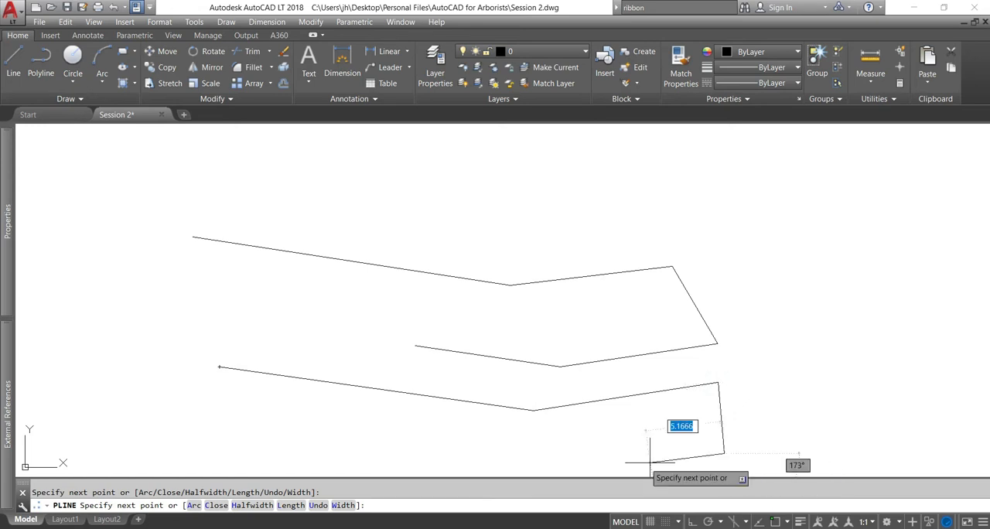
left_click(595, 460)
left_click(462, 444)
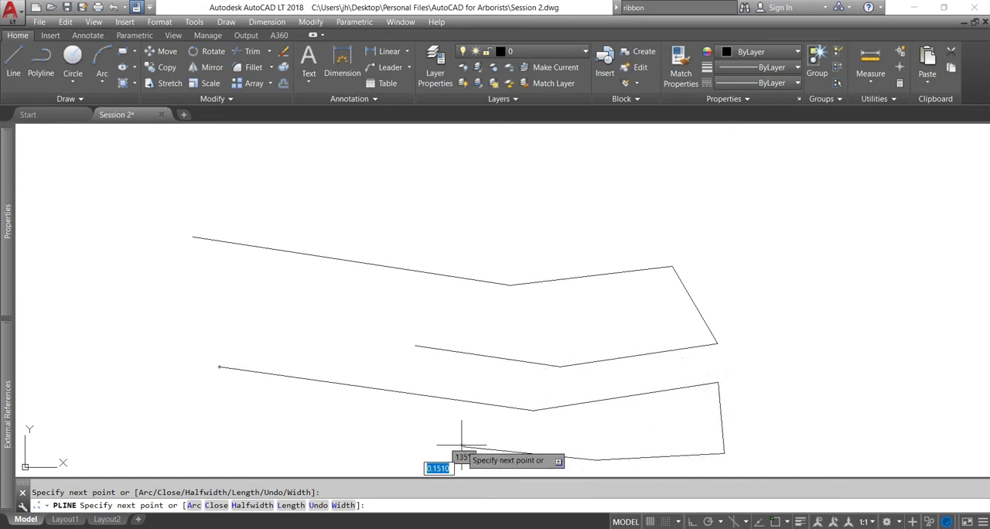
key("Return")
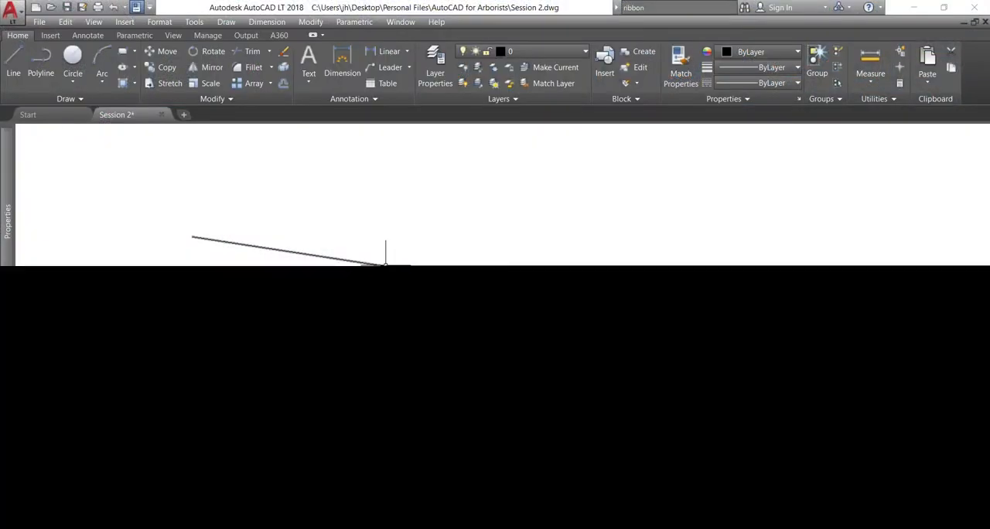
Select the first three segments of the line chain one by one and clear the selection
left_click(385, 265)
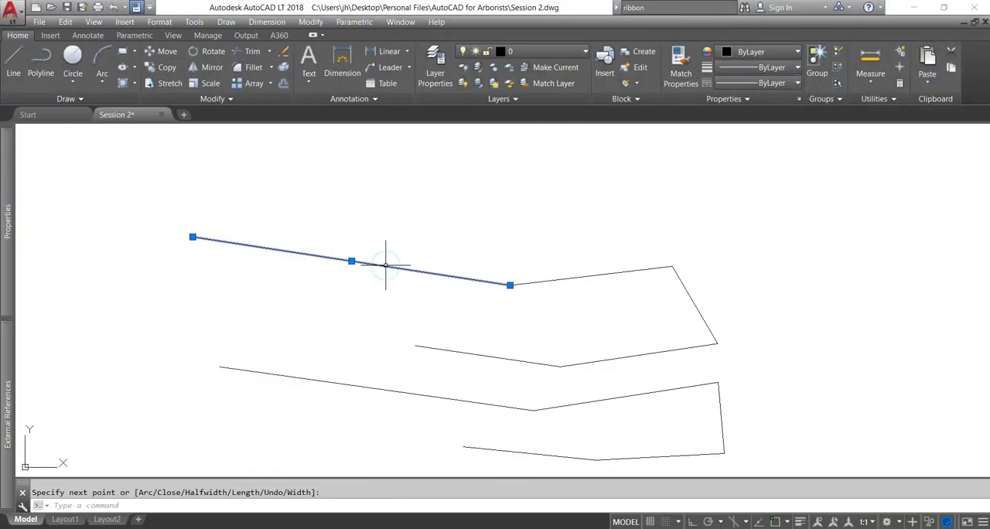
left_click(664, 268)
left_click(689, 292)
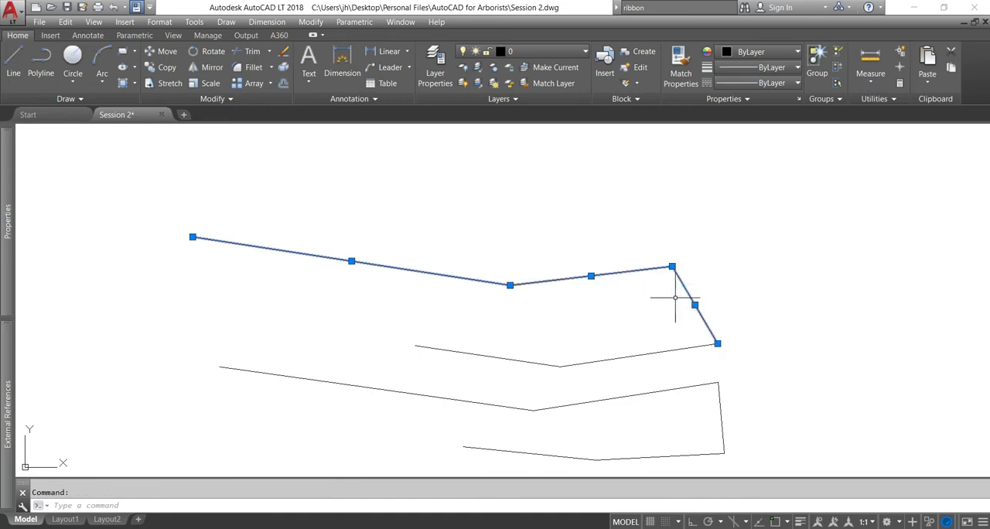
key("Escape")
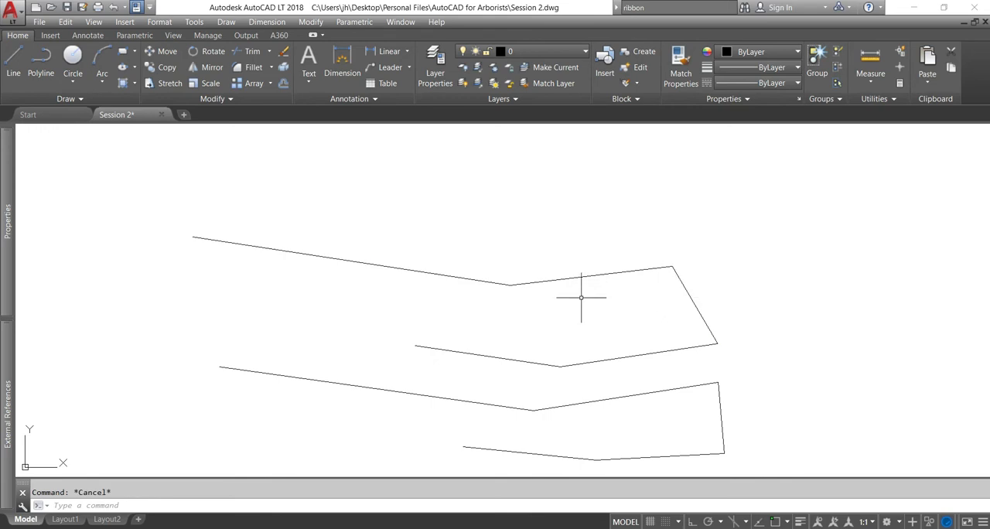
Select the polyline and all line segments except the steep third one with a crossing window, and clear the selection
left_click(607, 178)
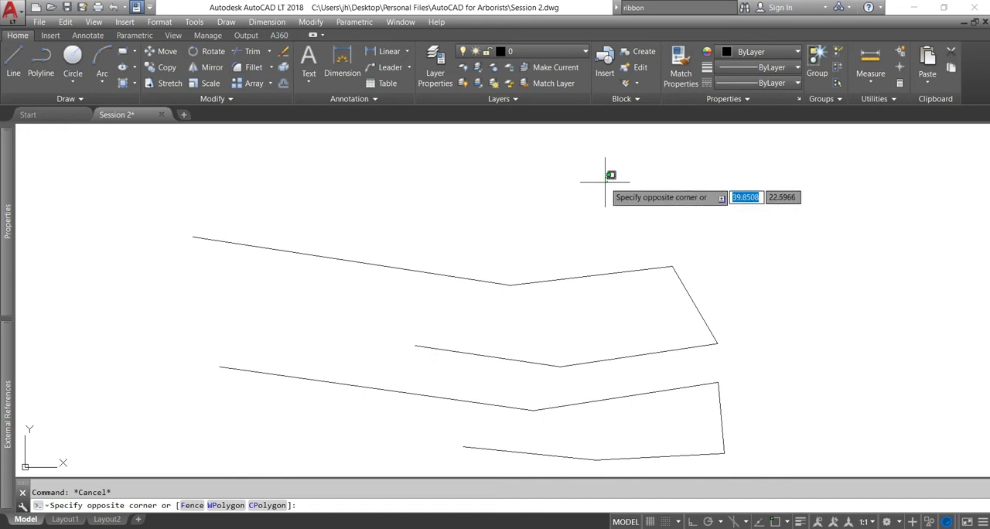
key("Escape")
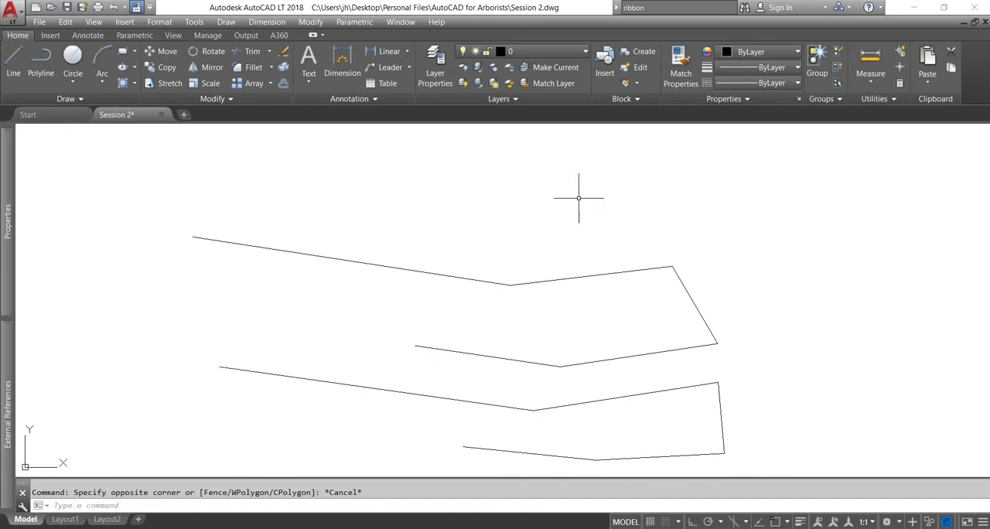
left_click(578, 198)
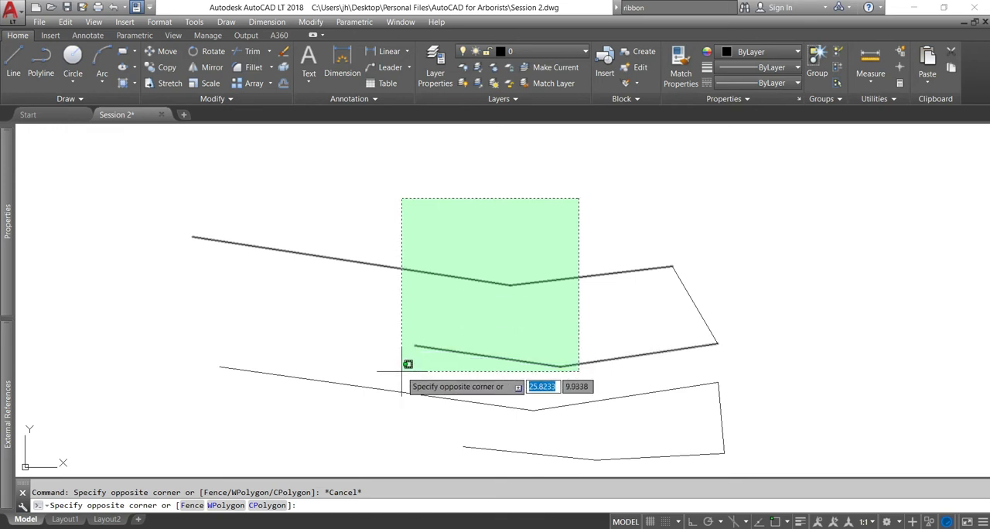
left_click(402, 402)
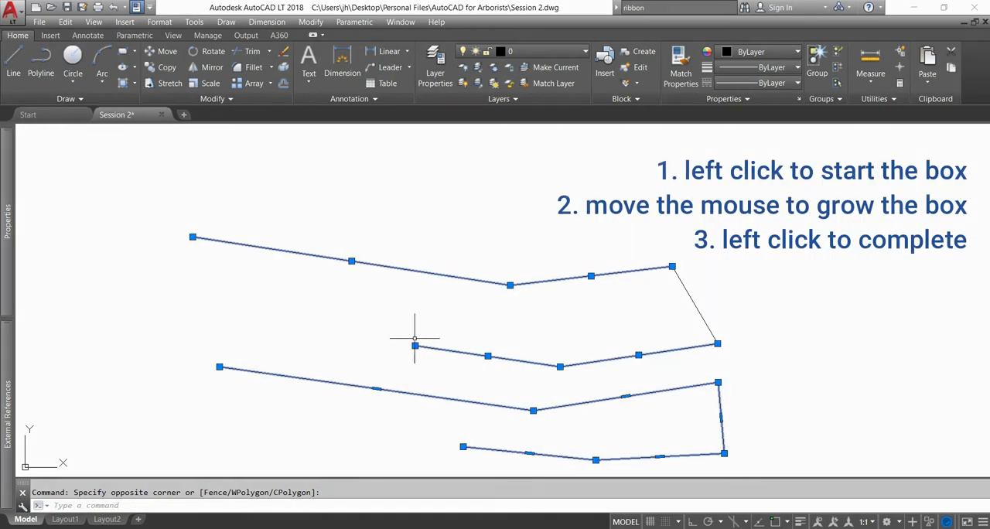
key("Escape")
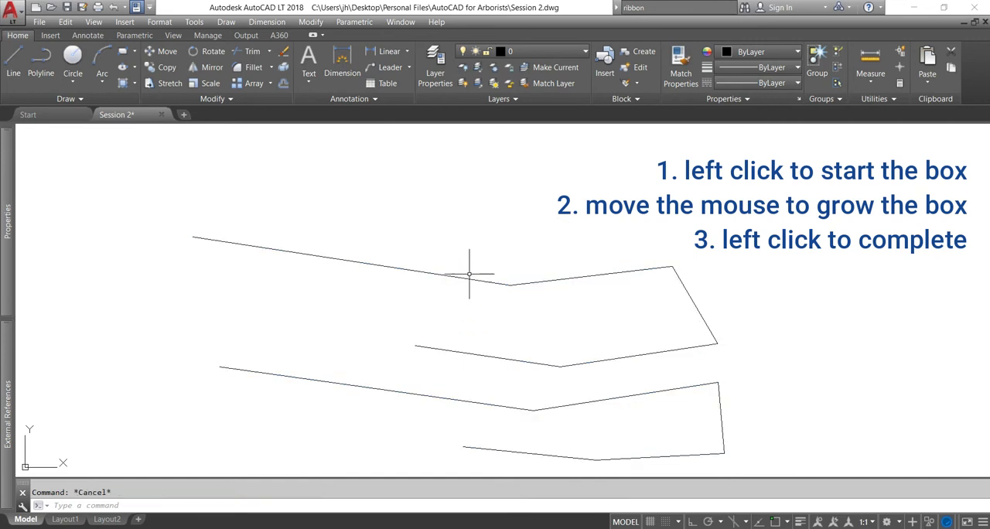
Select the first and last segments of the line chain with a crossing window
left_click(462, 237)
left_click(368, 352)
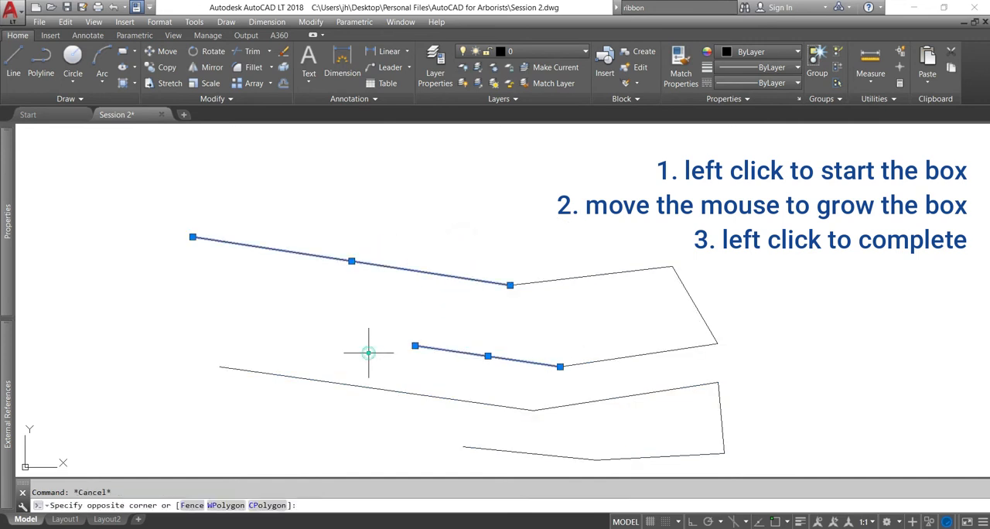
Clear the selection, select the last four segments of the line chain with an enclosing window, and clear it again
key("Escape")
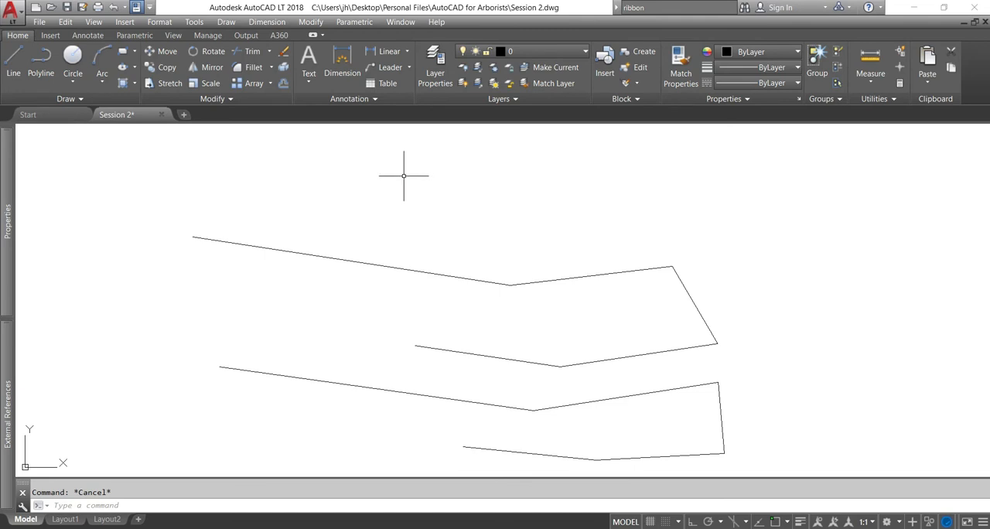
left_click(404, 177)
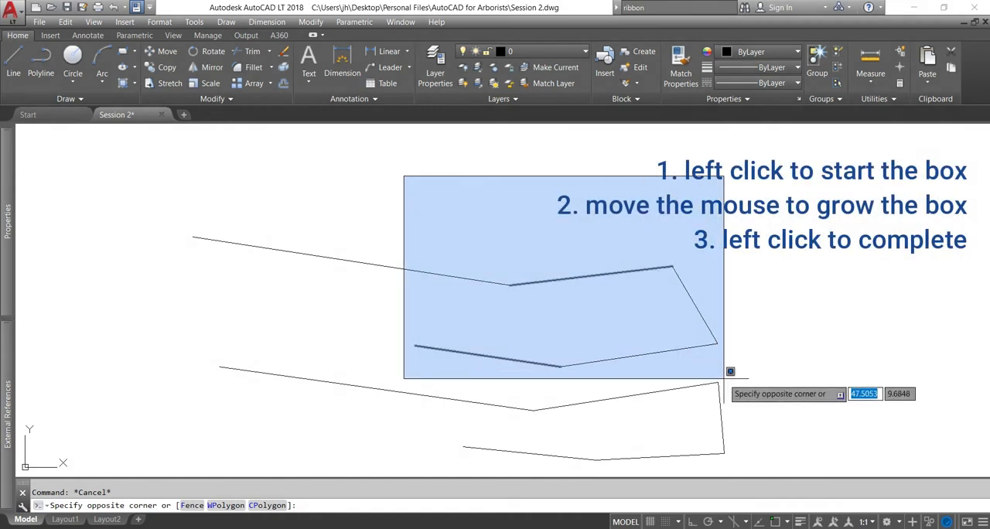
left_click(735, 464)
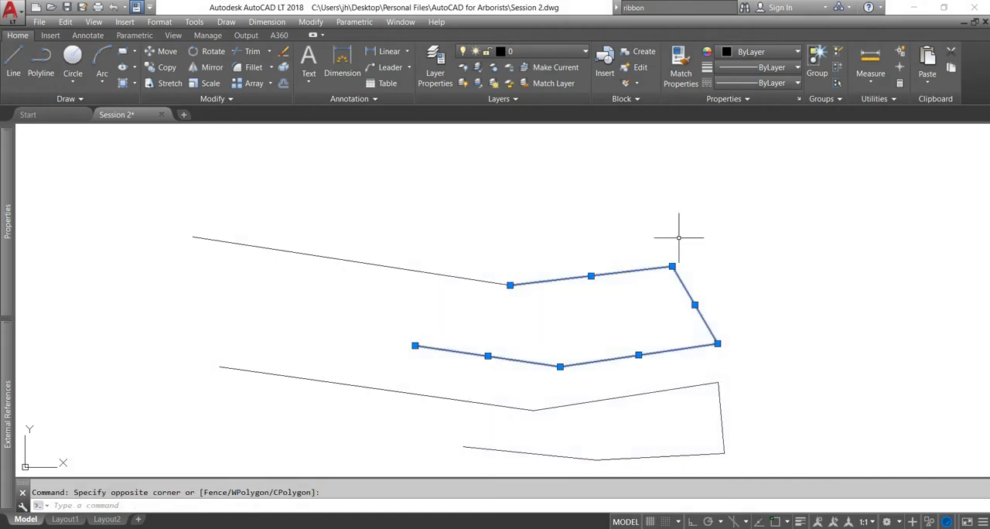
key("Escape")
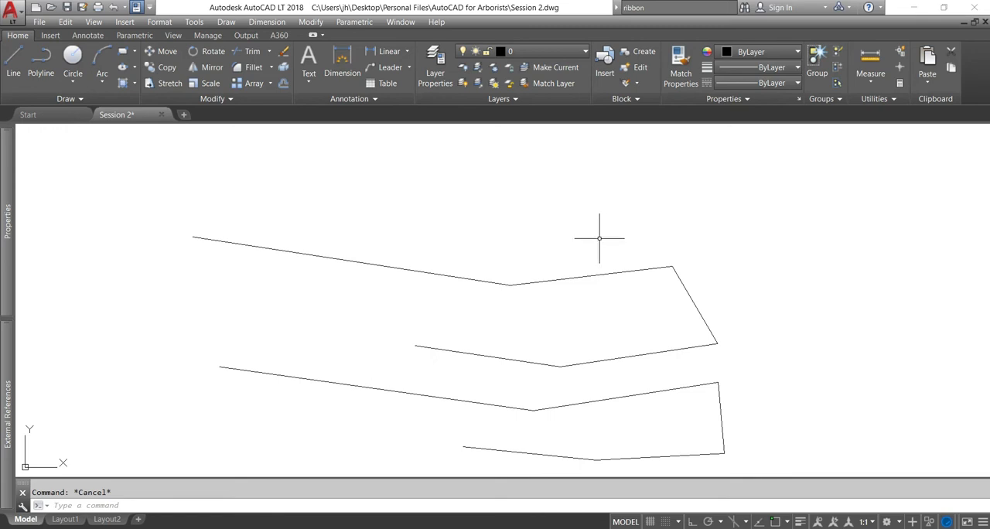
Practise zooming out and in on the line chain and polyline, and pan the drawing to free space beside them
scroll(595, 247, "down", 6)
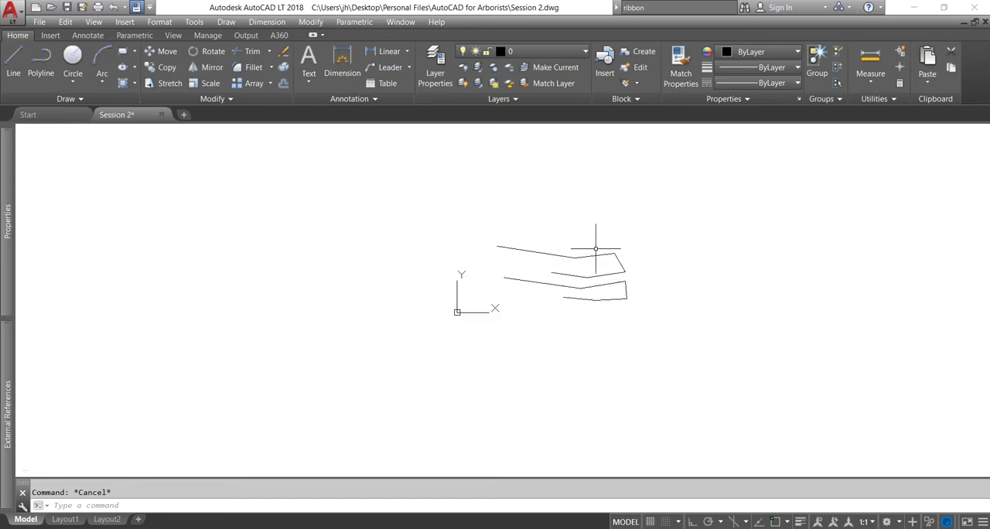
scroll(596, 248, "down", 2)
scroll(597, 251, "up", 6)
scroll(597, 251, "up", 9)
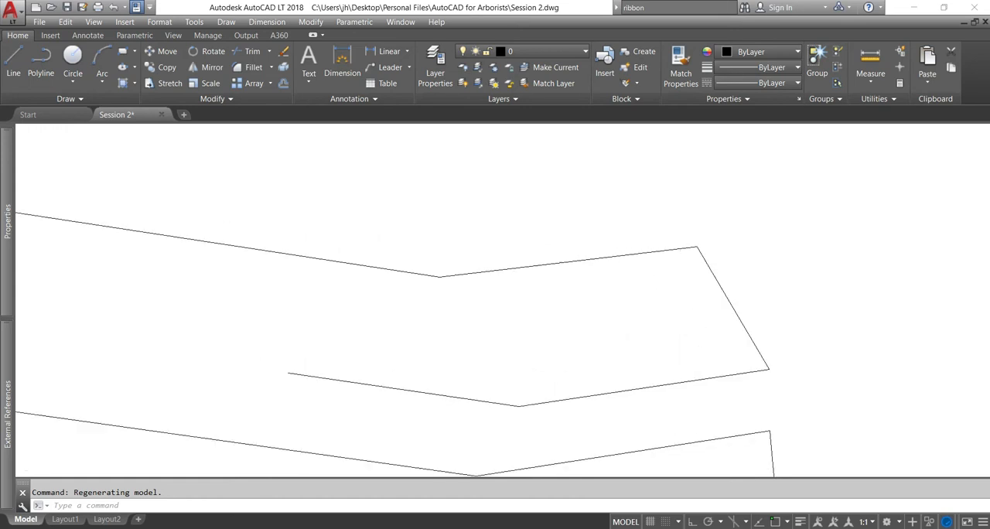
scroll(597, 252, "down", 7)
scroll(596, 251, "down", 8)
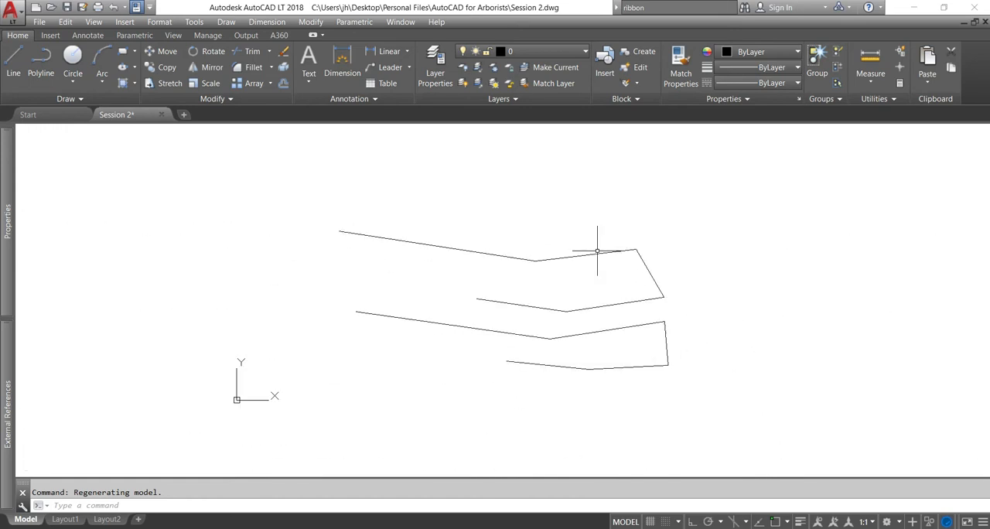
scroll(596, 239, "up", 10)
scroll(709, 234, "down", 3)
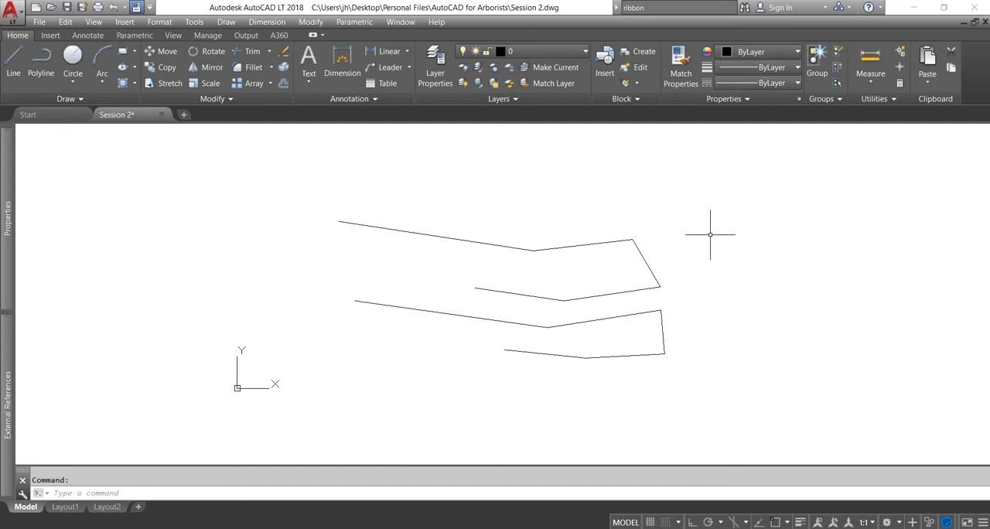
middle_click_drag(709, 234, 710, 235)
mouse_move(710, 235)
middle_mouse_down()
mouse_move(637, 248)
mouse_move(426, 245)
mouse_move(760, 264)
mouse_move(575, 227)
mouse_move(895, 256)
mouse_move(583, 244)
mouse_move(786, 240)
mouse_move(625, 259)
mouse_move(463, 239)
mouse_move(462, 223)
middle_mouse_up()
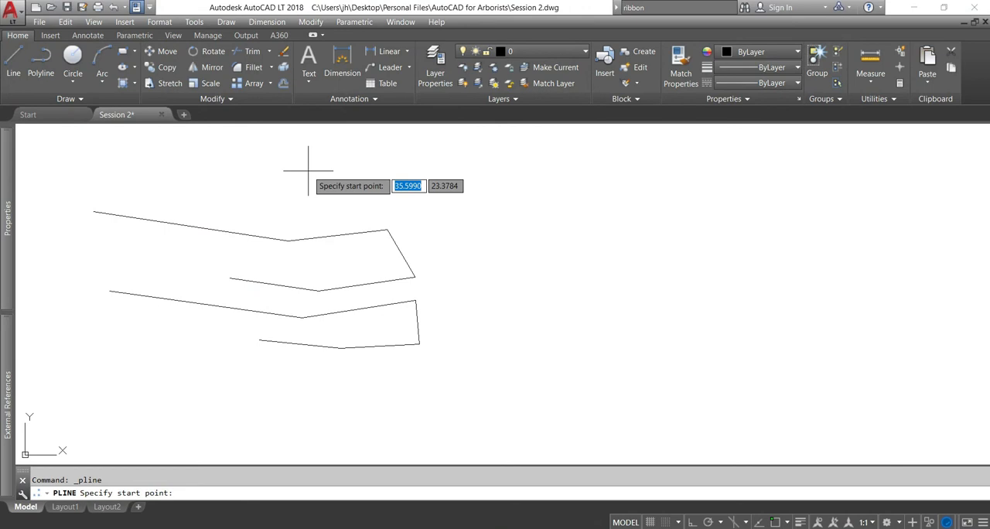
Draw a single straight polyline segment at 90° upward from a point just above the line chain
left_click(308, 170)
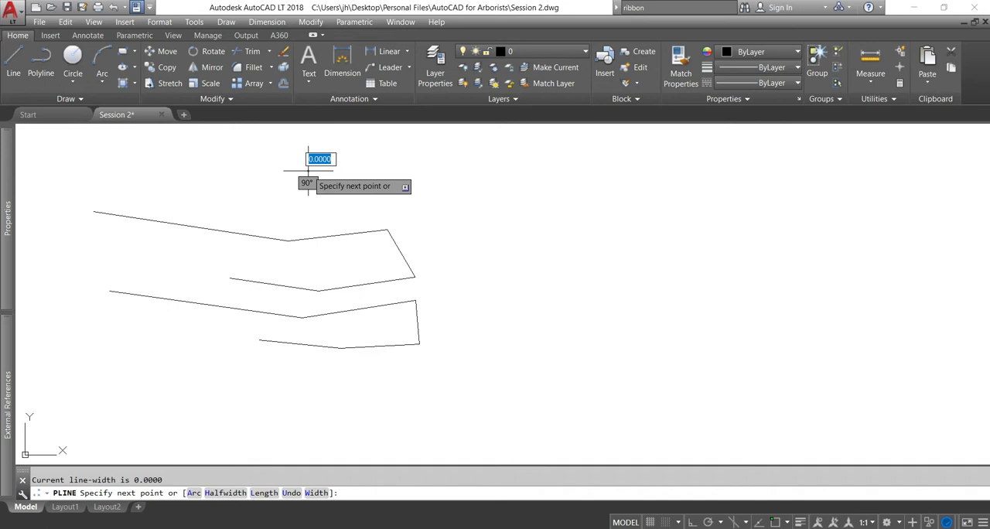
type("1")
key("Tab")
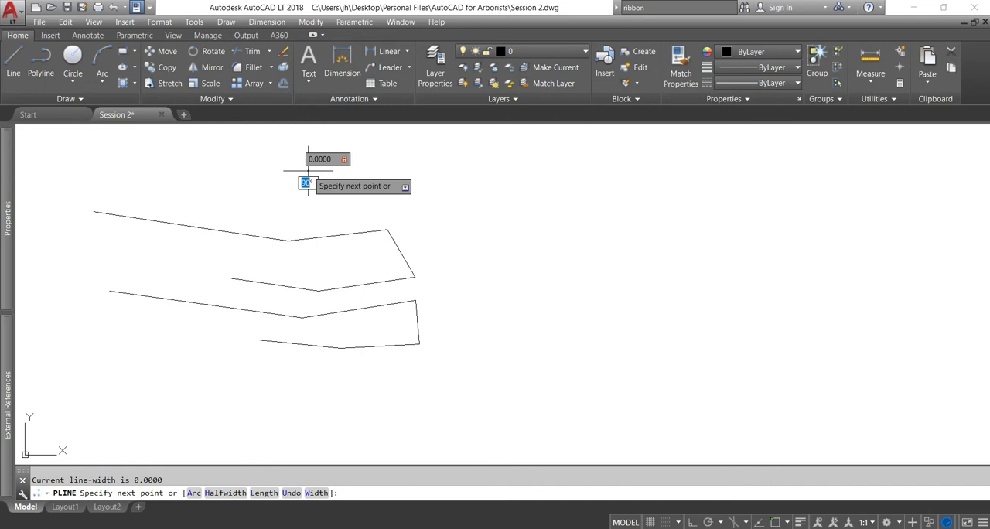
key("Return")
scroll(317, 174, "down", 5)
middle_click_drag(331, 178, 317, 312)
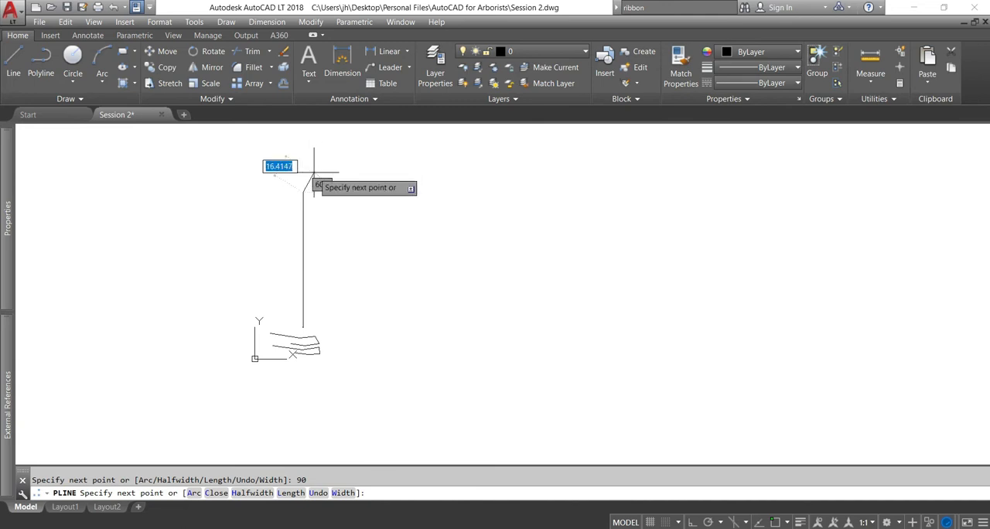
key("Escape")
Select all drawn objects with a crossing window, and undo the last circle
left_click(385, 357)
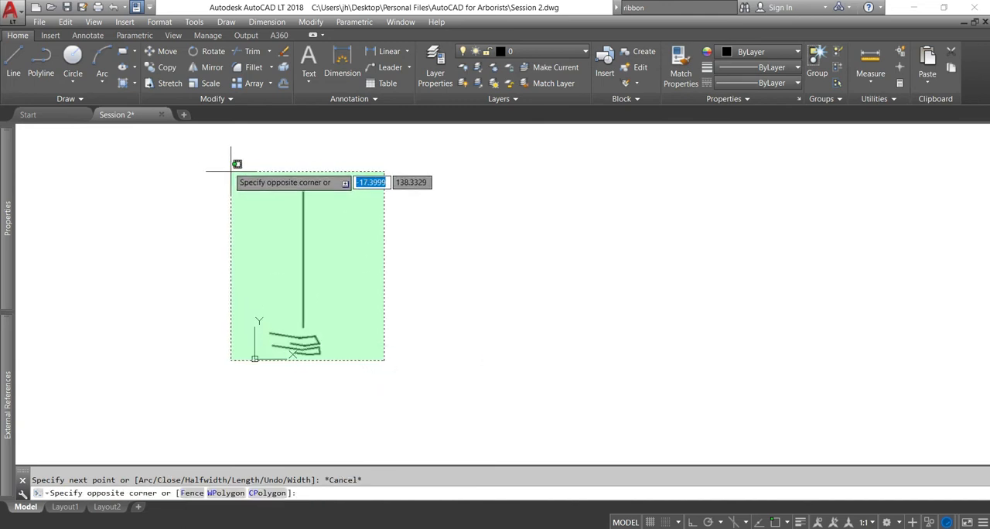
left_click(223, 155)
key("ctrl+z")
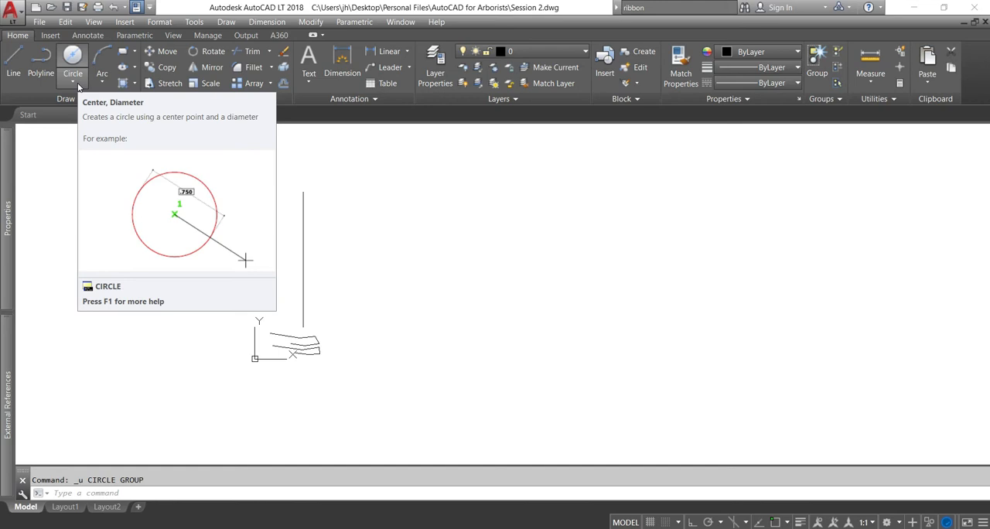
Draw a circle by centre and radius beside the long vertical polyline, with a radius of 6
left_click(78, 83)
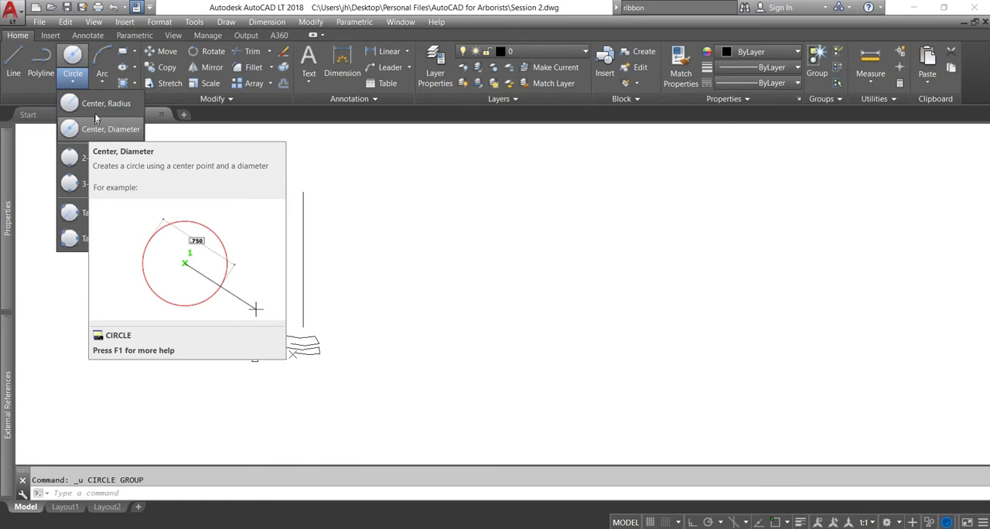
left_click(98, 105)
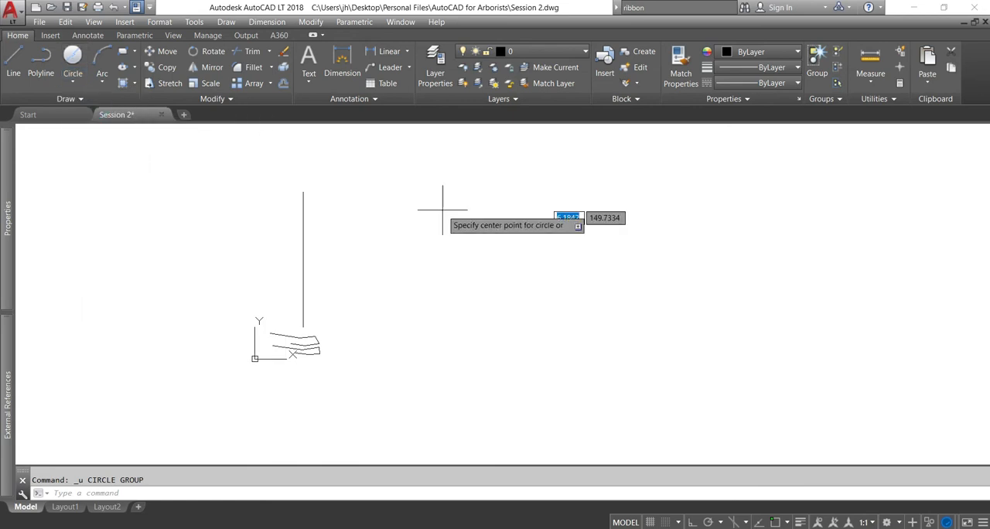
left_click(463, 245)
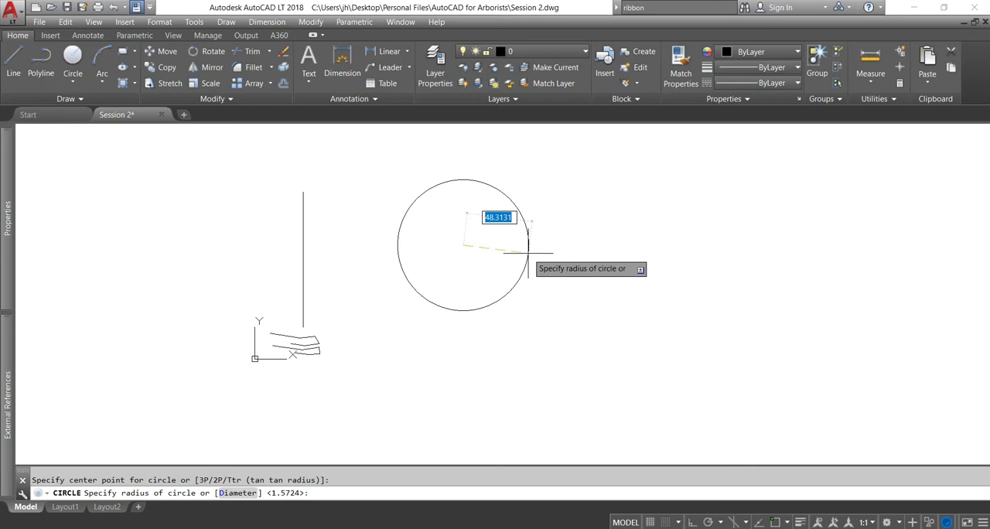
type("6")
key("Return")
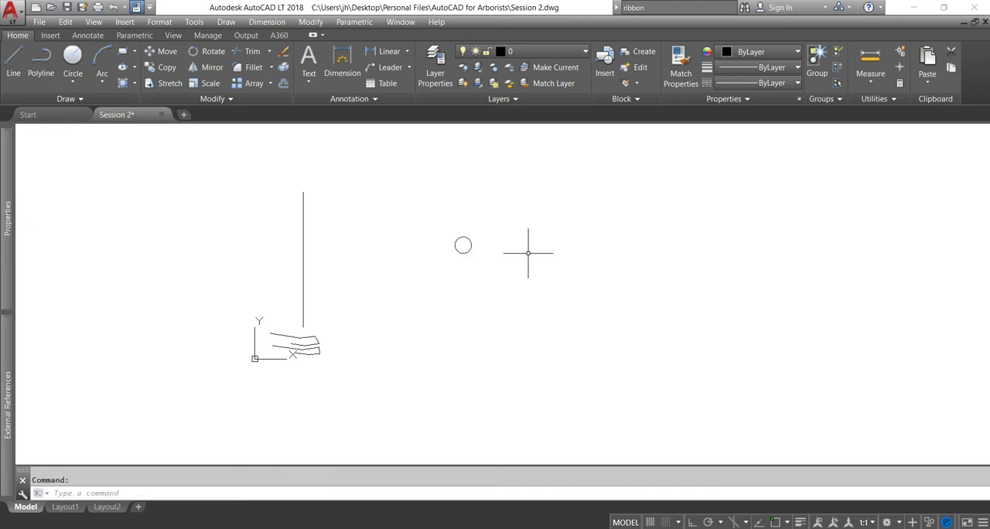
Draw a circle by centre and diameter between the vertical polyline and the larger circle, with a diameter of 0.5
scroll(461, 243, "up", 5)
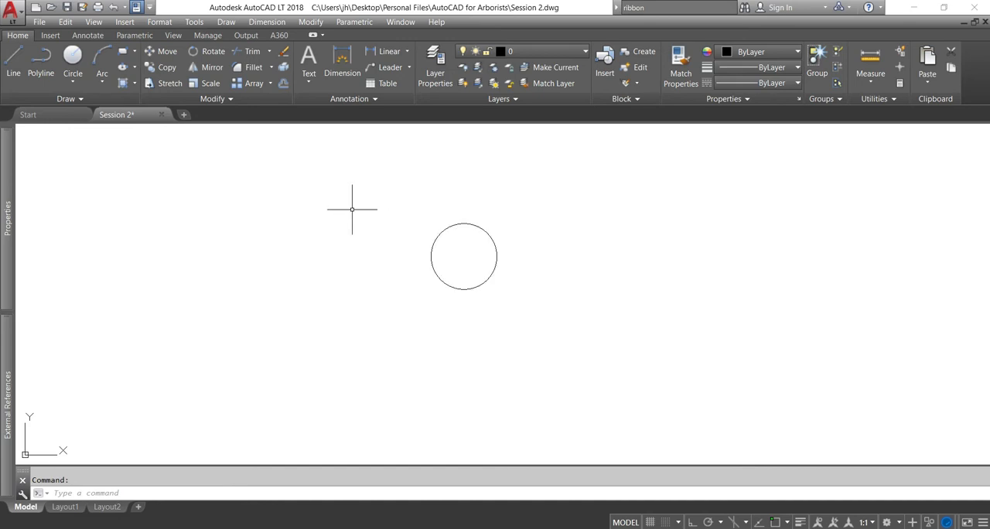
left_click(78, 89)
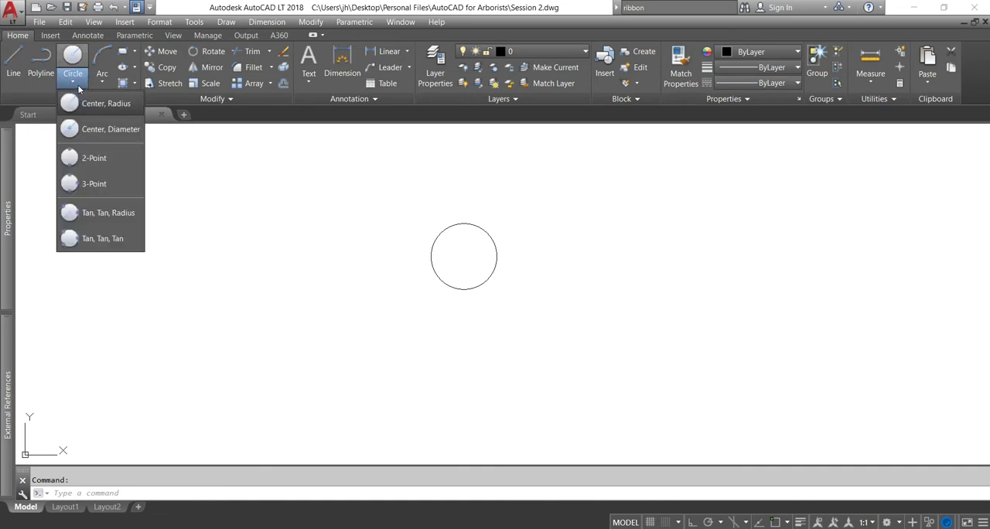
left_click(96, 137)
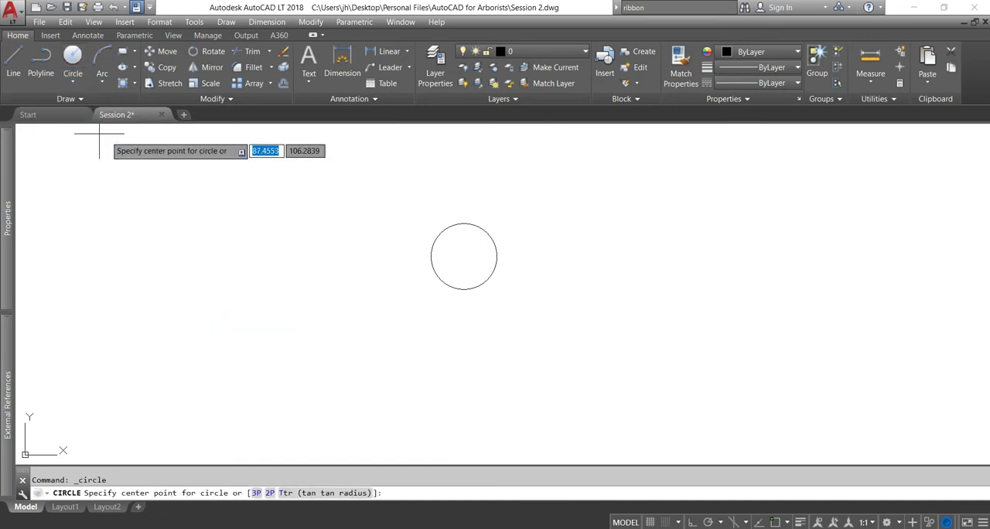
left_click(280, 245)
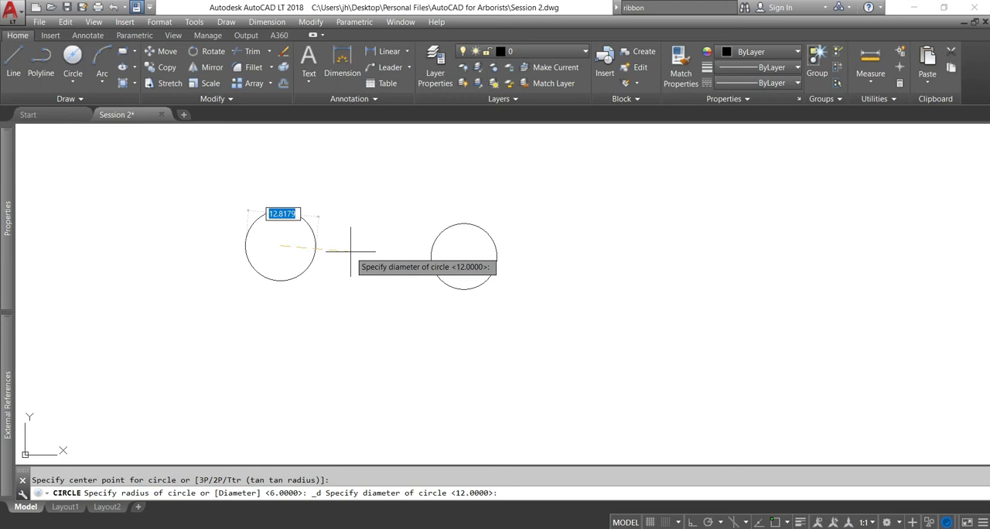
type("5")
key("BackSpace")
type("0.5")
key("Return")
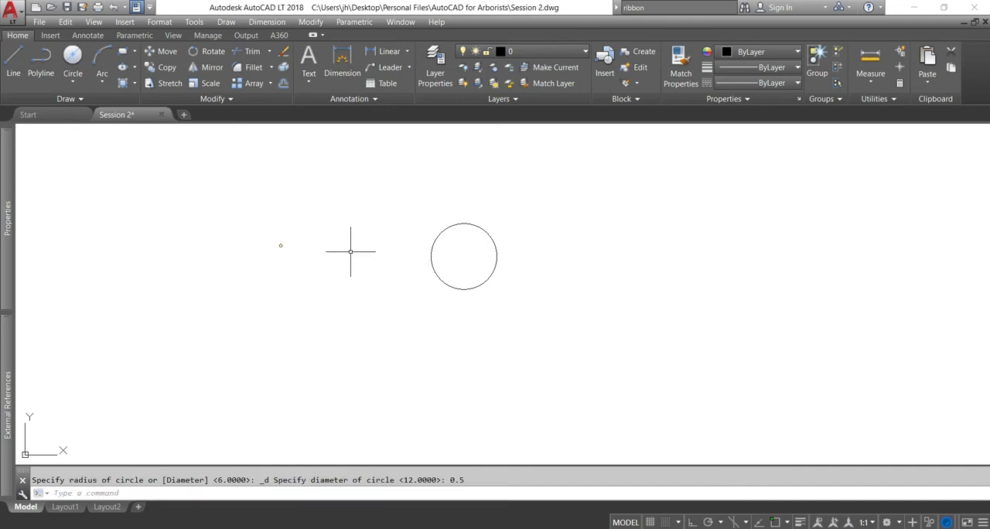
Erase all objects in the drawing, and undo the last spline
scroll(282, 249, "up", 4)
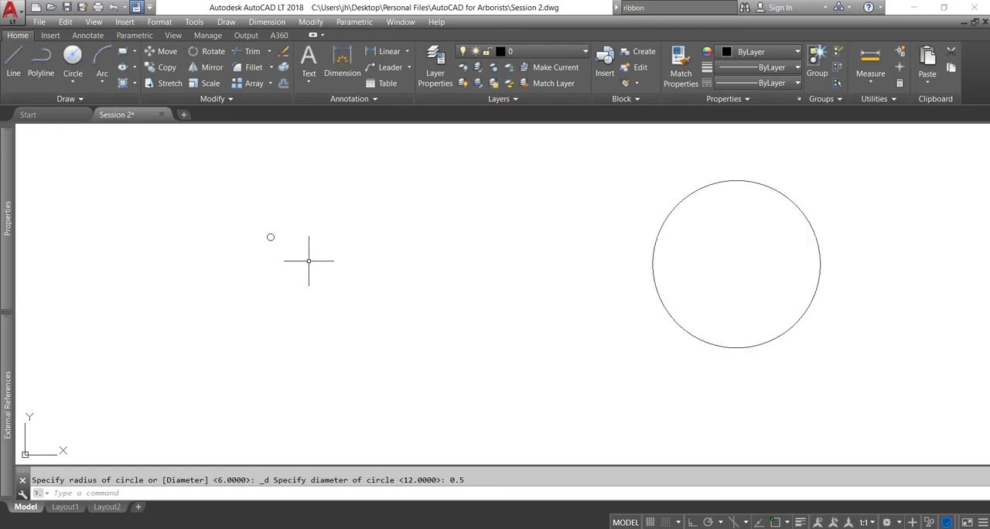
scroll(263, 193, "down", 4)
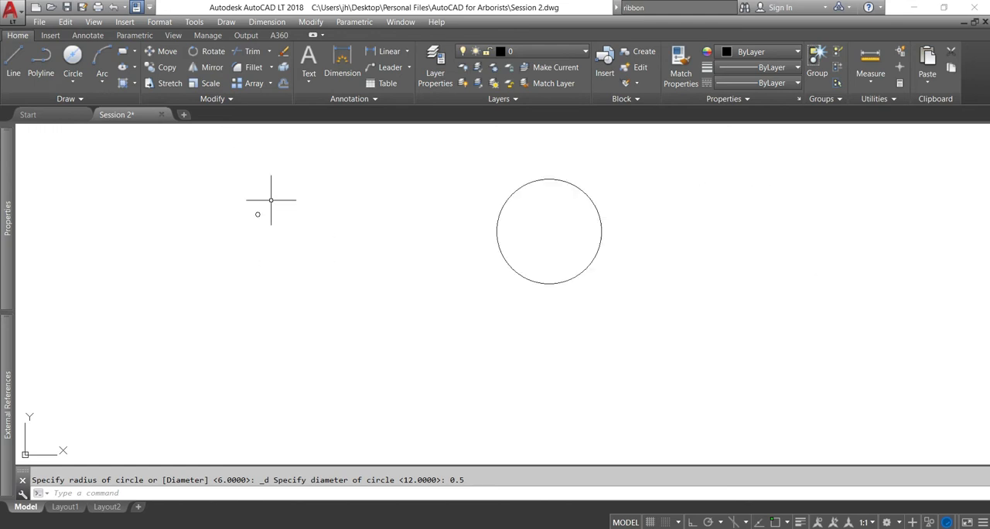
scroll(326, 251, "down", 4)
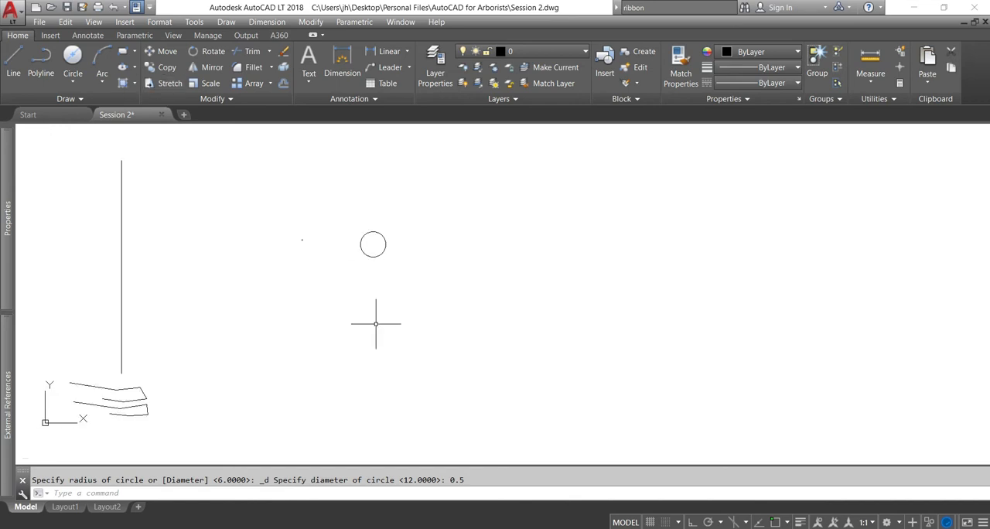
key("ctrl+a")
key("Delete")
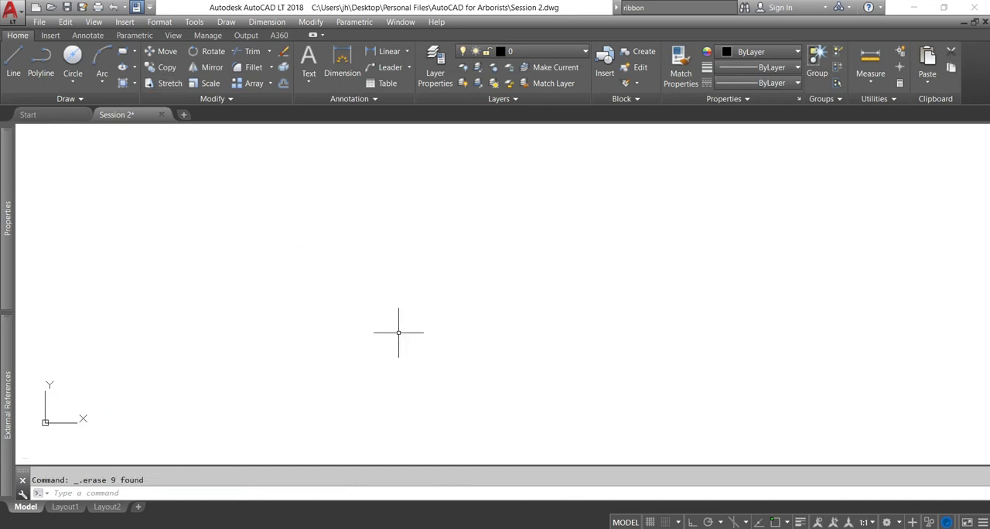
key("ctrl+z")
key("ctrl+z")
key("ctrl+z")
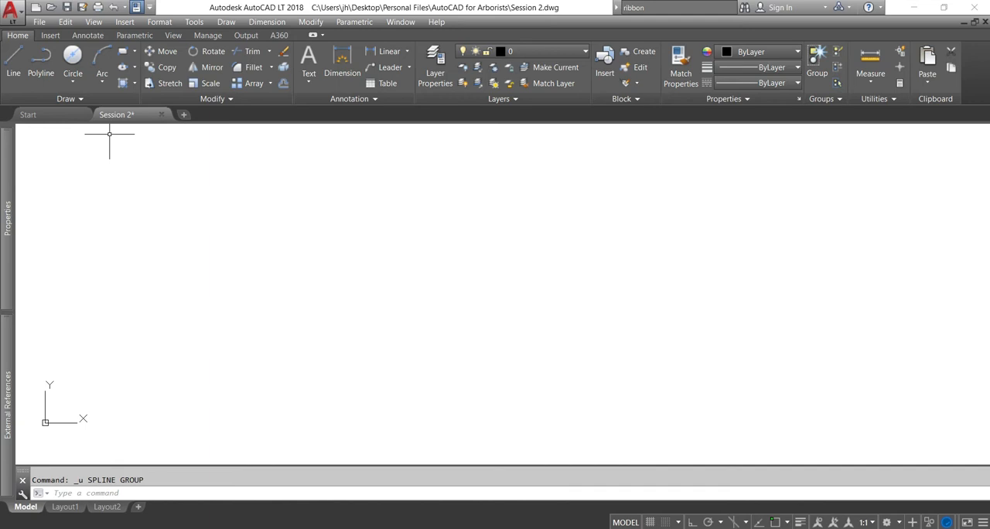
Draw a kidney-shaped spline through ten fit points across the empty drawing and close it back to its start point
left_click(79, 100)
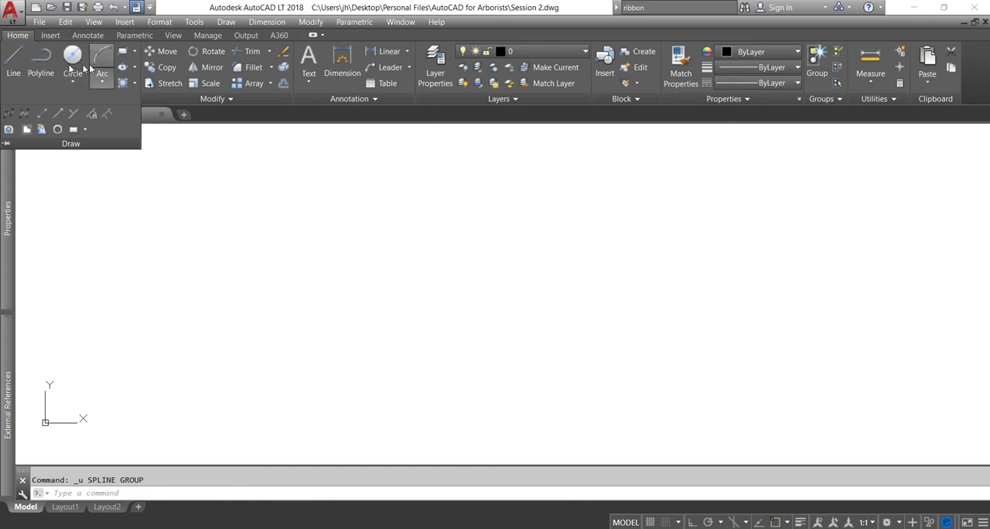
left_click(10, 114)
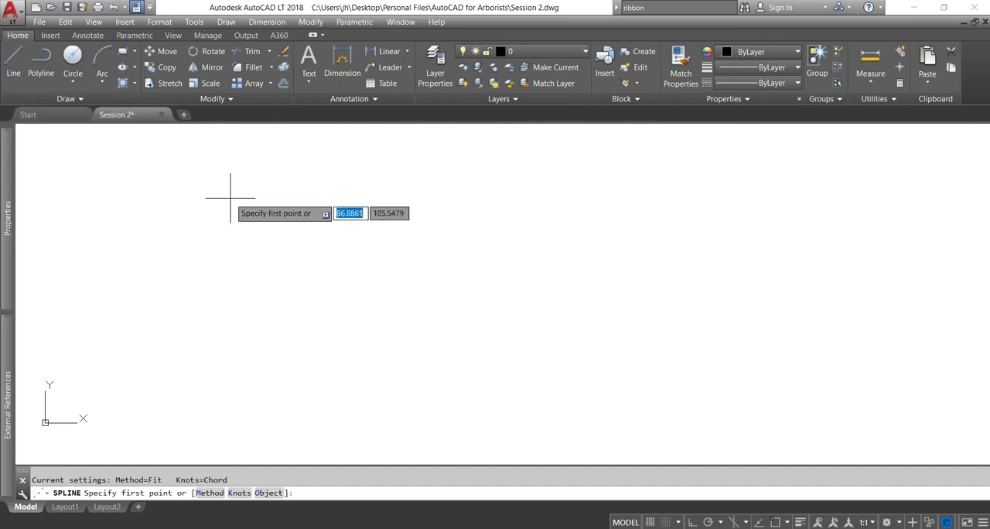
left_click(267, 212)
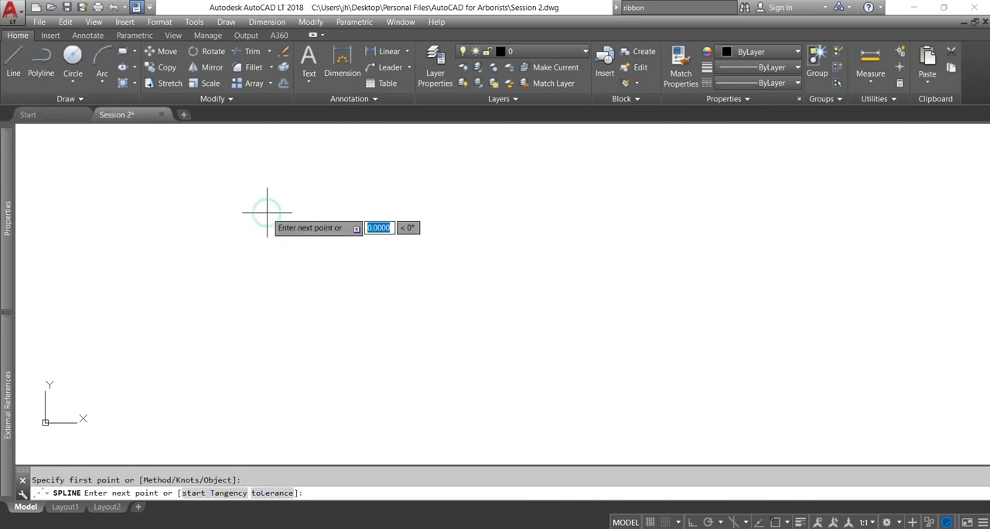
left_click(371, 195)
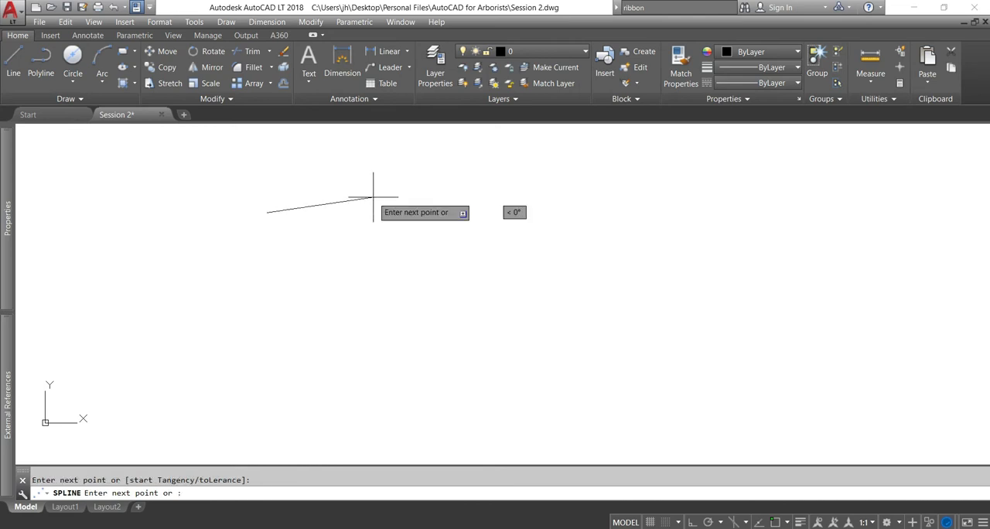
left_click(484, 241)
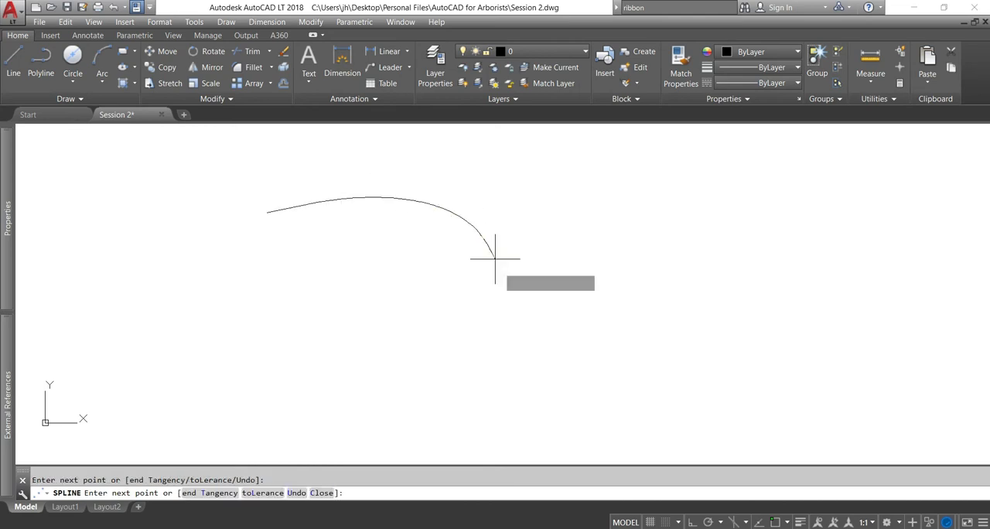
left_click(504, 313)
left_click(412, 328)
left_click(379, 278)
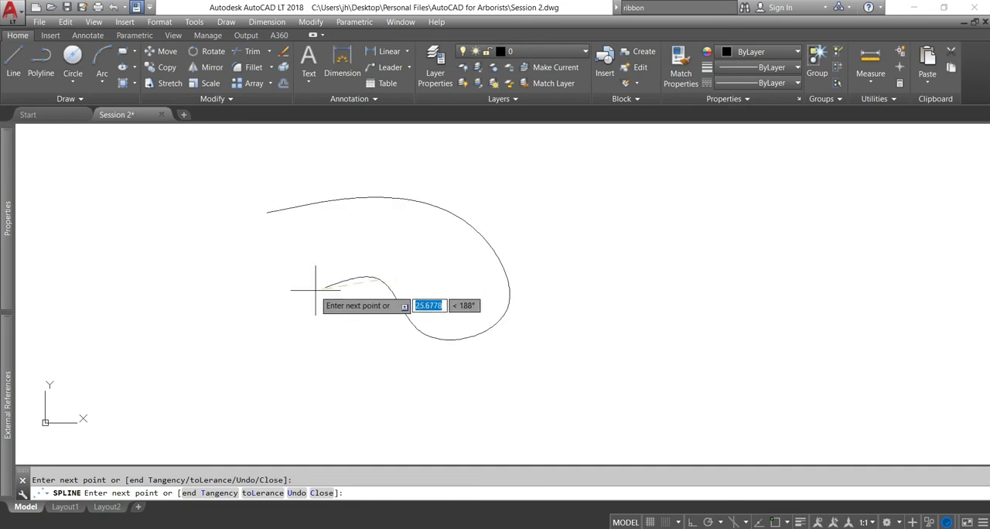
left_click(222, 357)
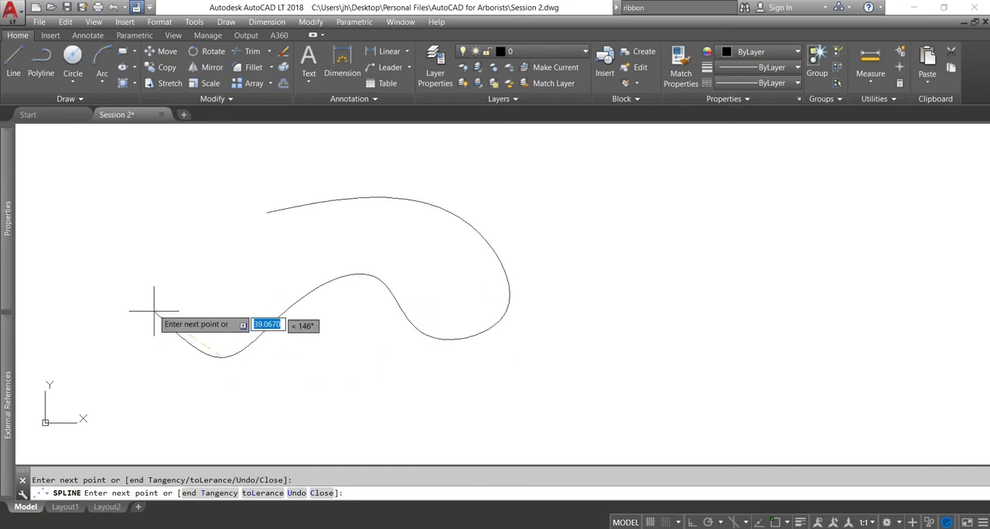
left_click(147, 286)
left_click(189, 238)
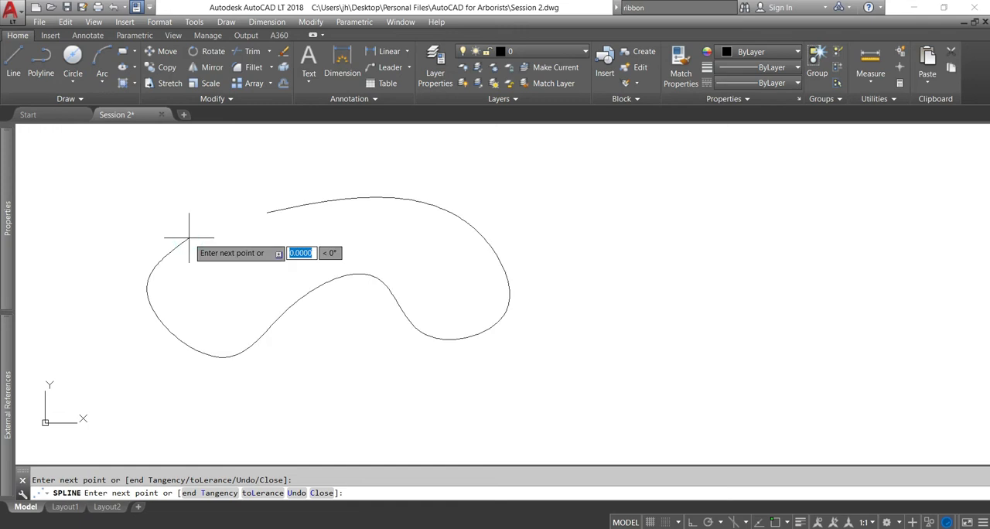
right_click(188, 238)
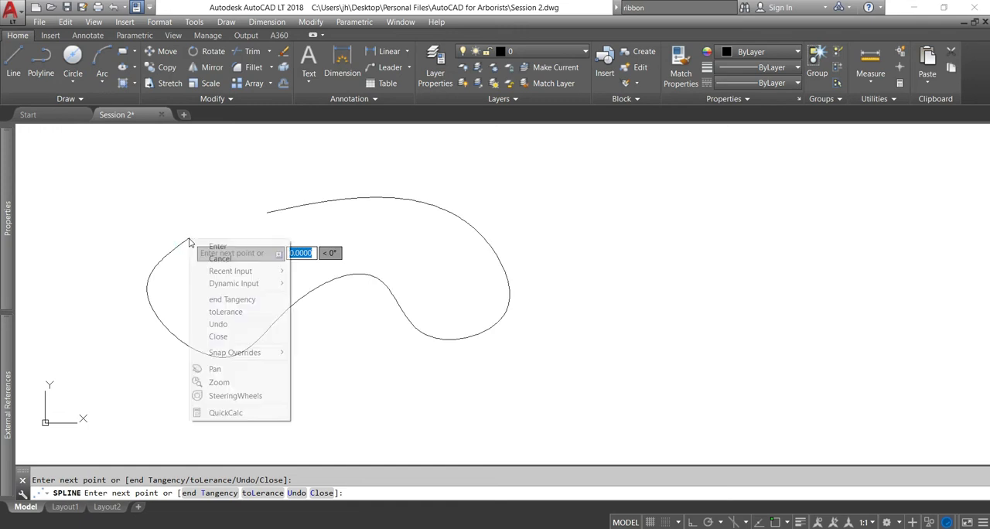
left_click(219, 337)
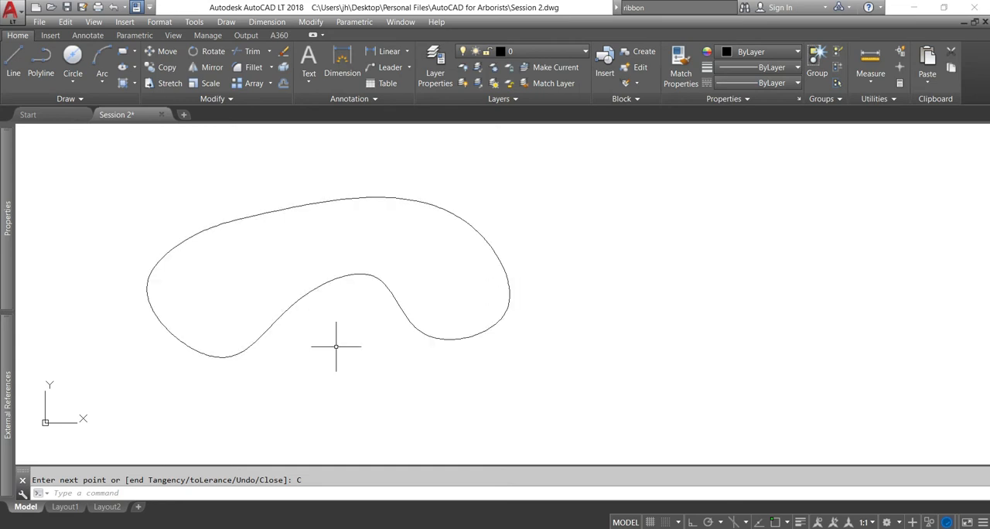
key("ctrl+y")
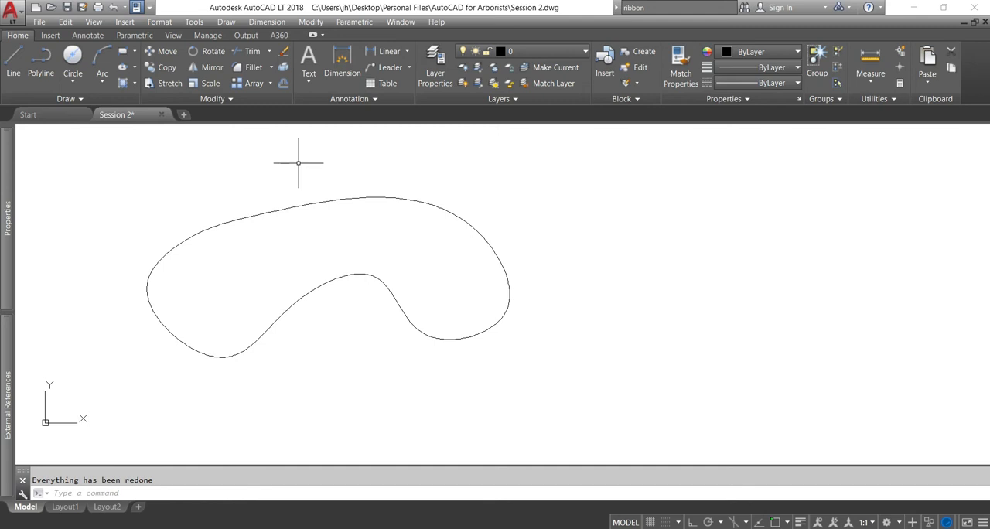
Draw a rectangle by two opposite corners beside the closed spline, about 88 wide and 44 high
left_click(124, 52)
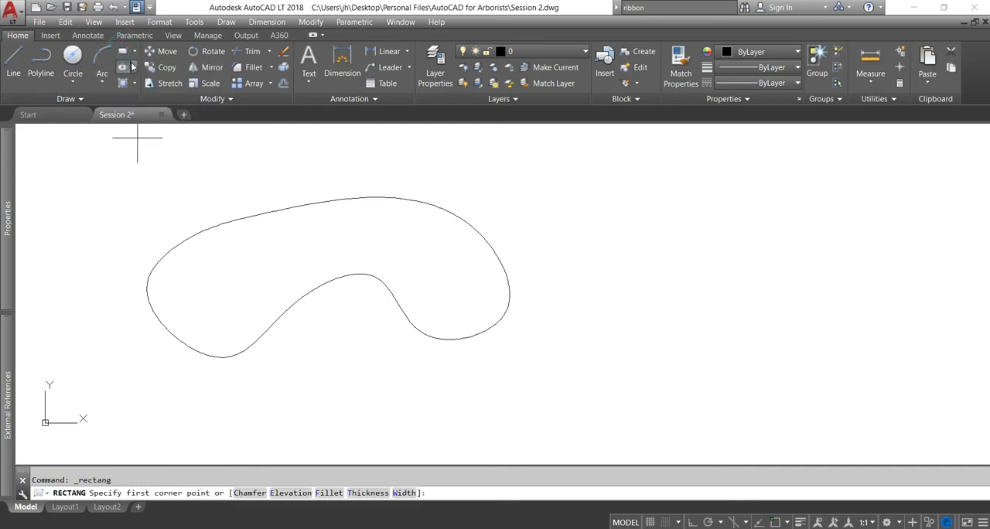
left_click(541, 174)
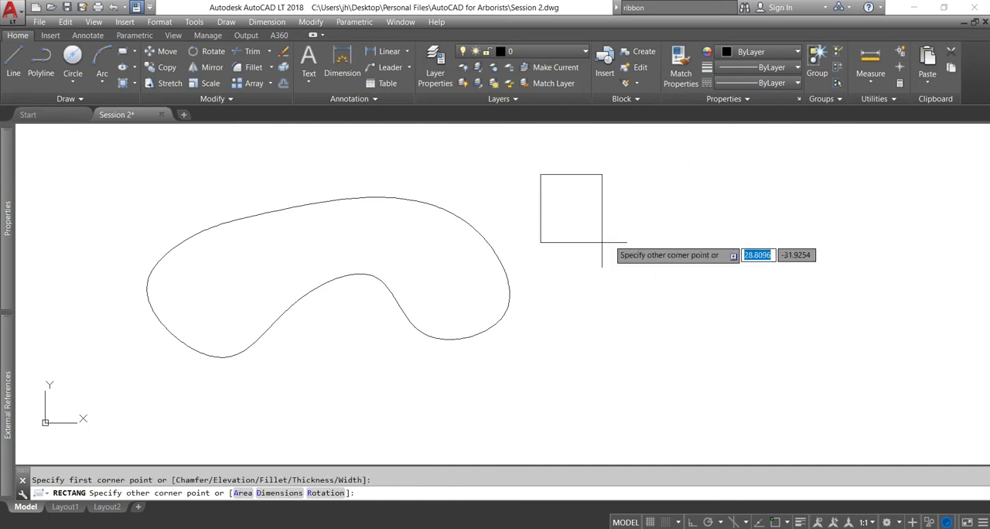
left_click(726, 267)
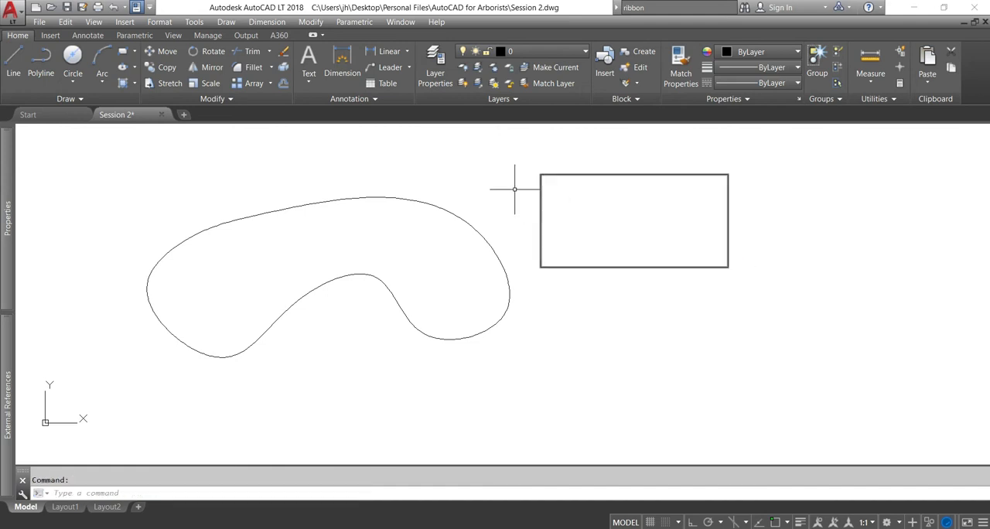
Erase both the closed spline and the rectangle
left_click(570, 199)
left_click(412, 273)
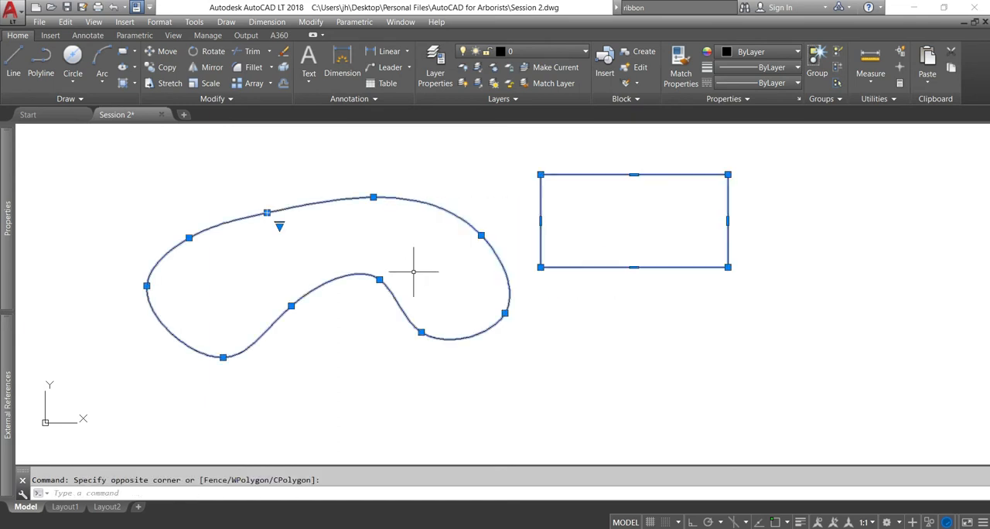
key("Delete")
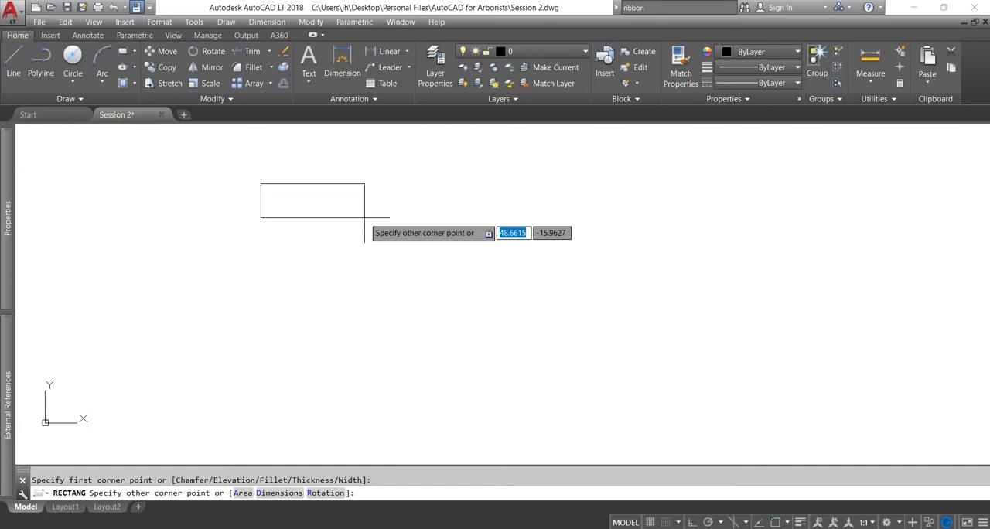
Draw a rectangle with an exact width of 10 and height of 20 from its first corner
type("10")
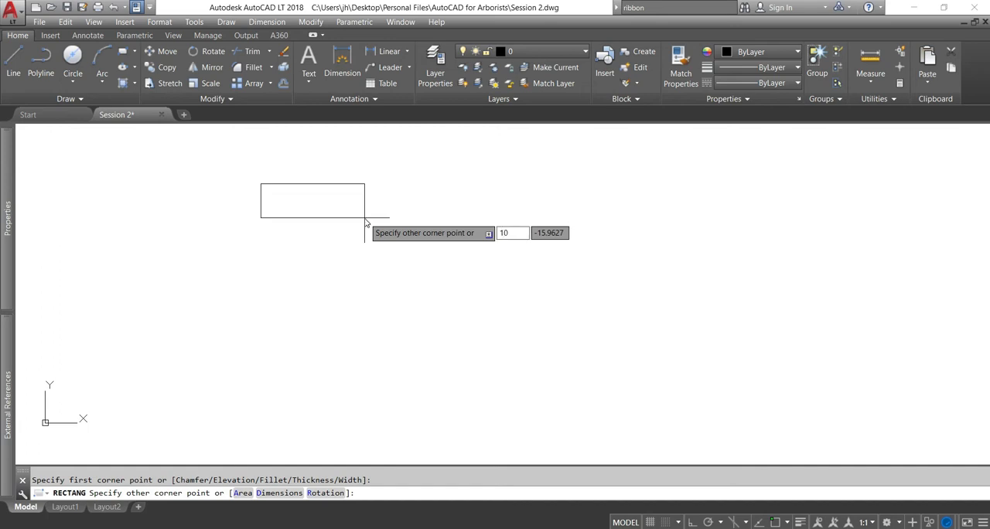
key("Tab")
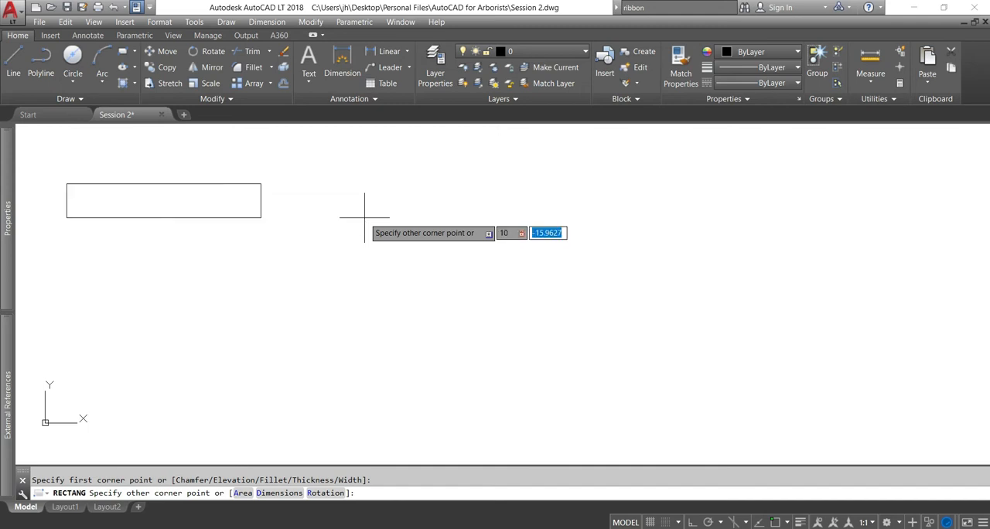
type("20")
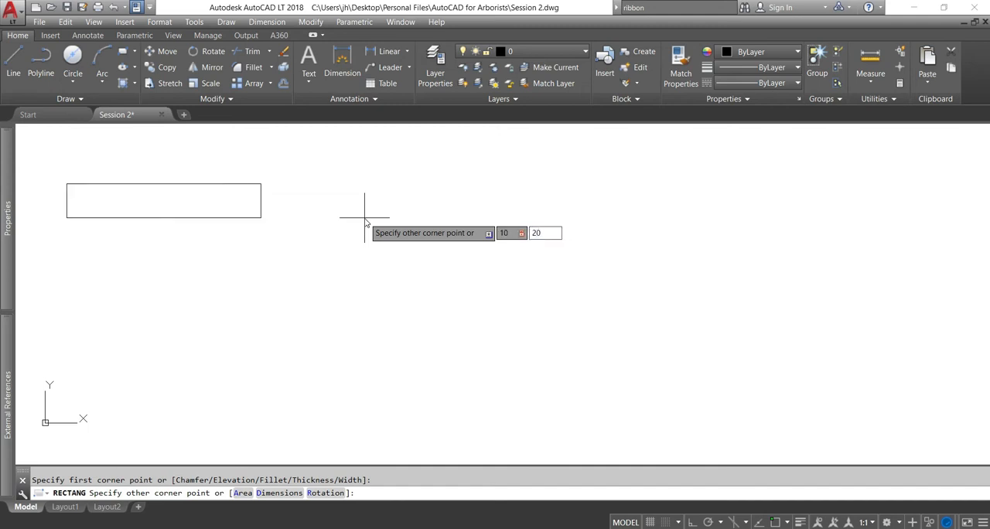
key("Return")
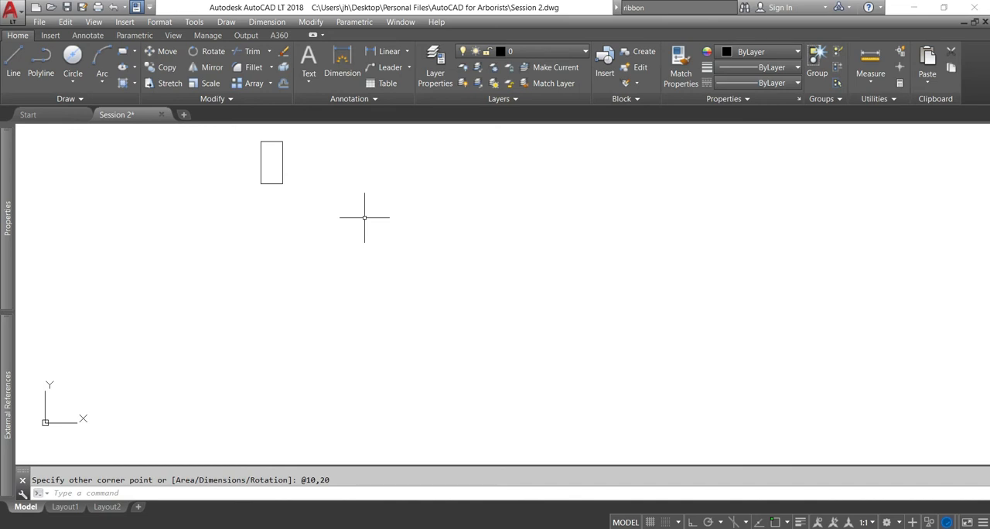
Erase the 10 by 20 rectangle from the drawing
left_click(302, 188)
left_click(195, 149)
key("Delete")
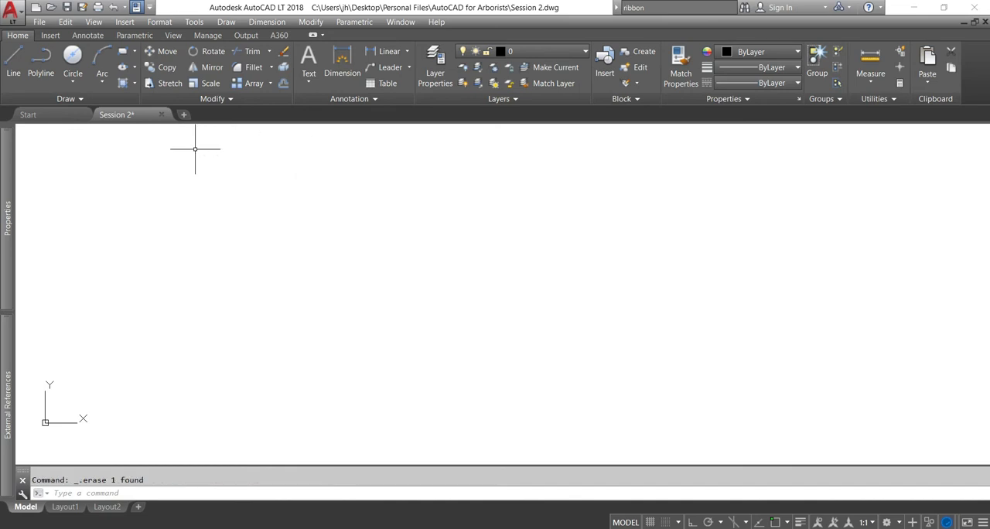
Draw one construction line of infinite length across the drawing, sloping down slightly at about 358°
left_click(81, 99)
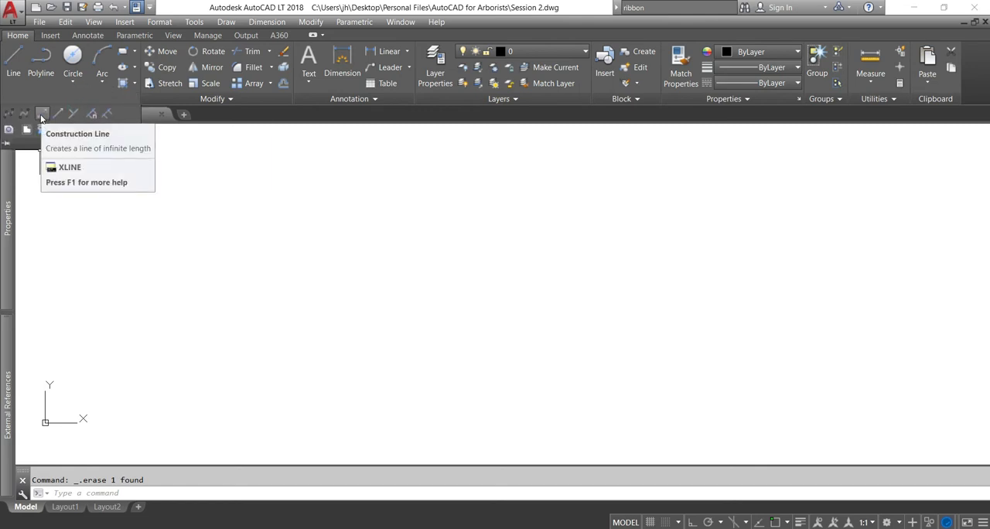
left_click(41, 115)
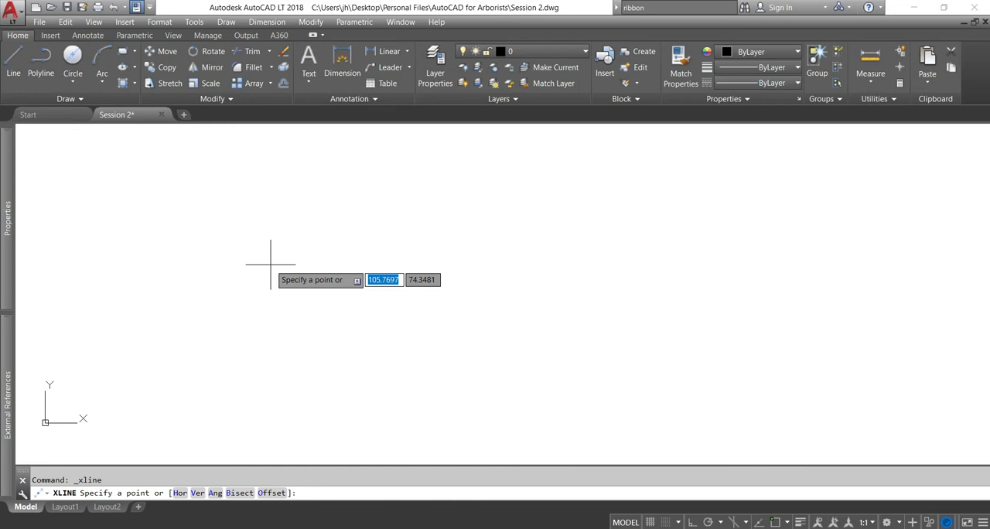
left_click(271, 263)
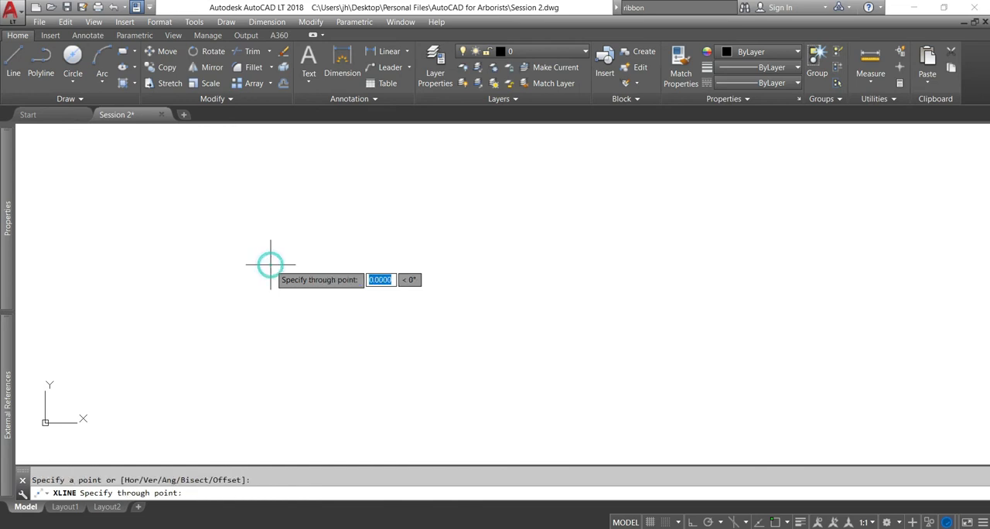
left_click(496, 273)
key("Return")
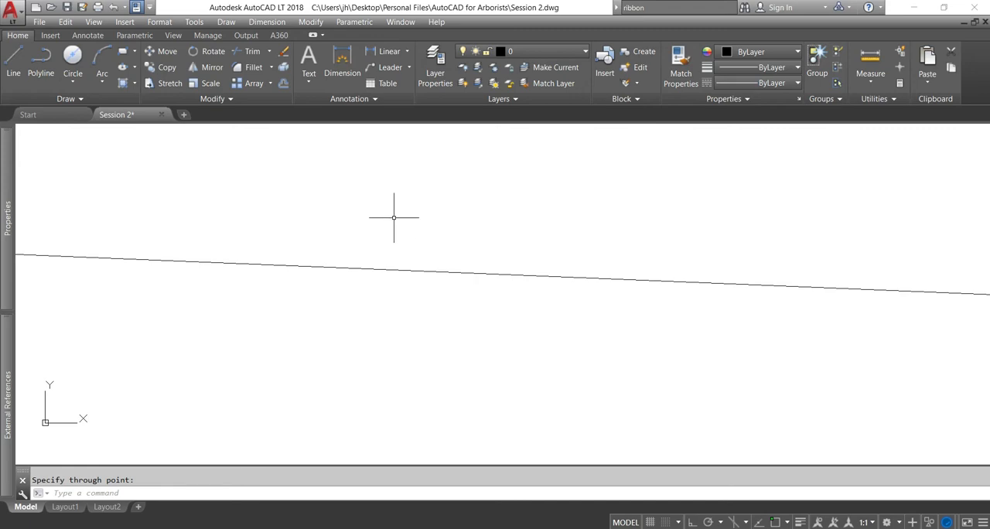
Erase the construction line using a crossing window
left_click(405, 292)
left_click(376, 221)
key("Delete")
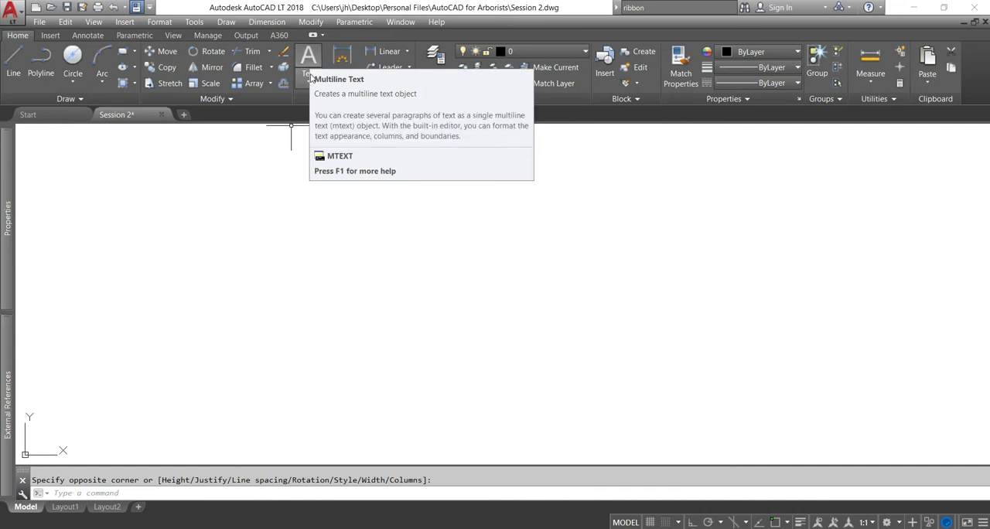
left_click(309, 80)
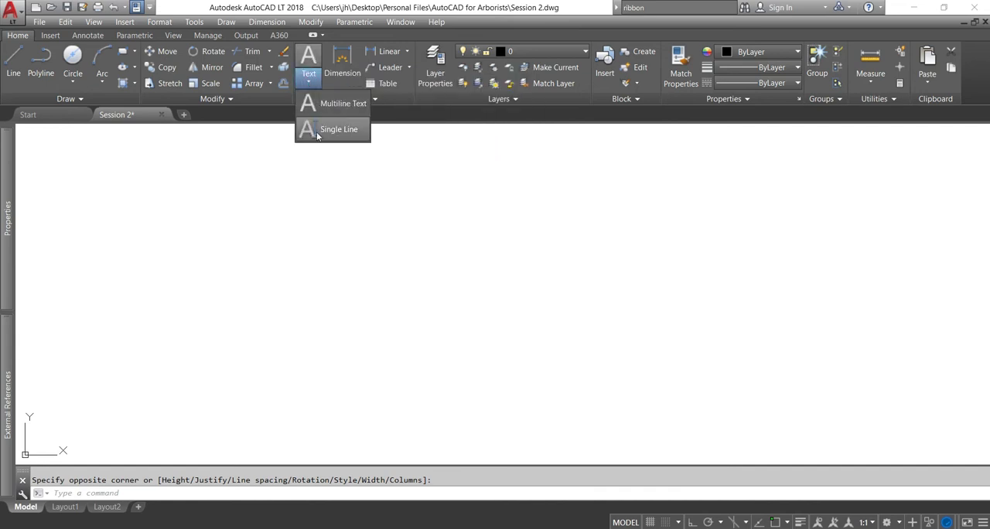
left_click(333, 103)
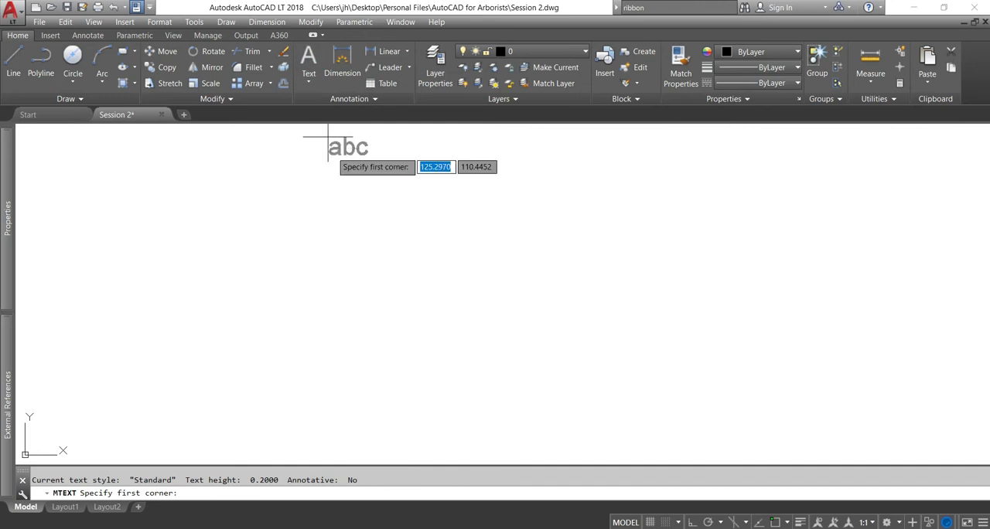
key("Escape")
Add multiline text reading "Session 2" in a wide text frame in the empty drawing
left_click(311, 60)
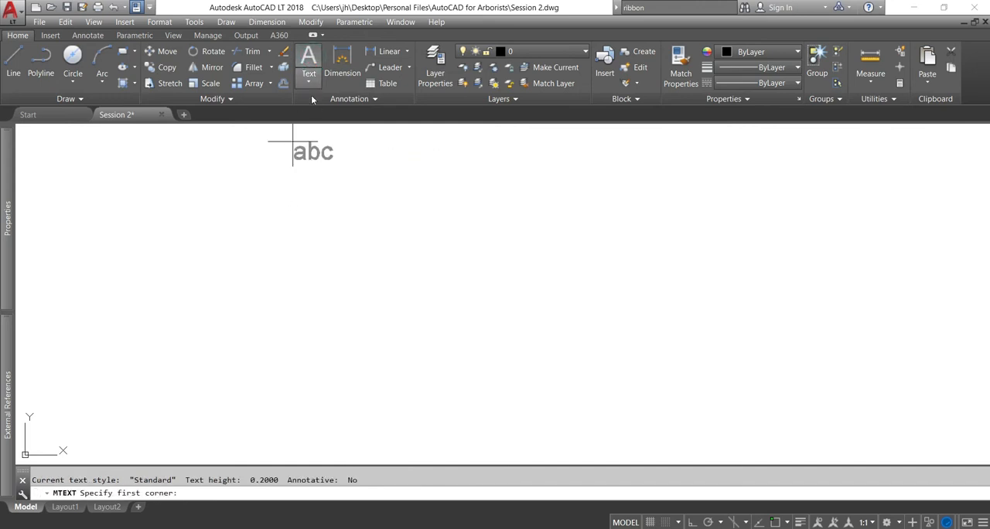
left_click(288, 195)
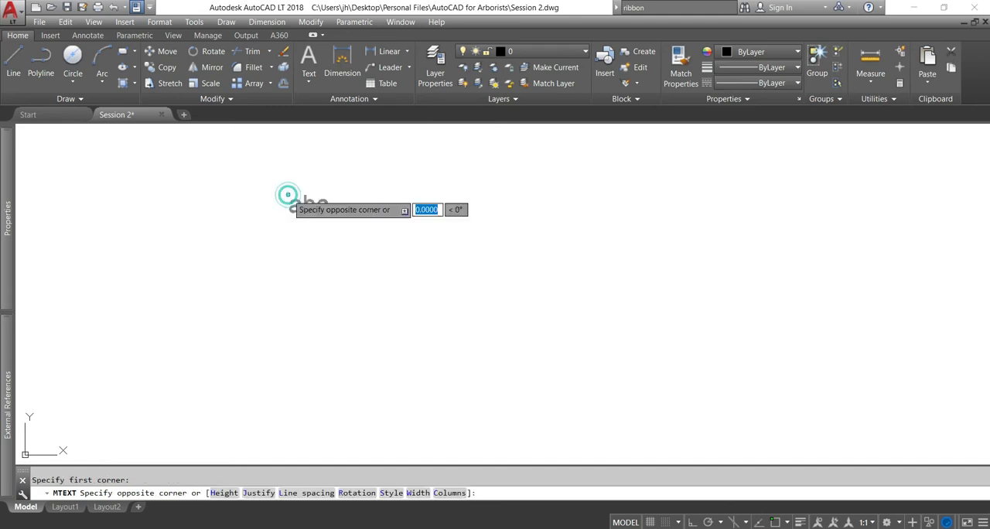
left_click(677, 288)
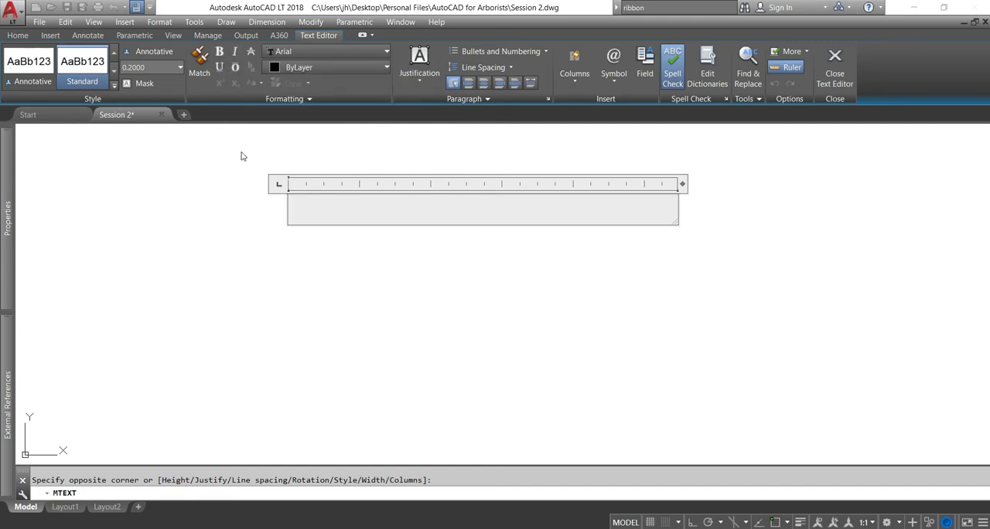
type("S")
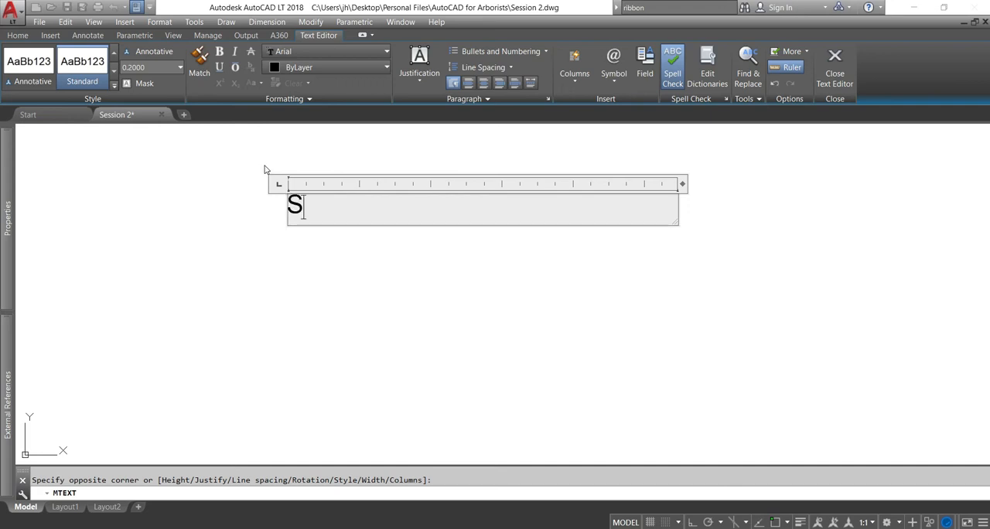
type("essionono")
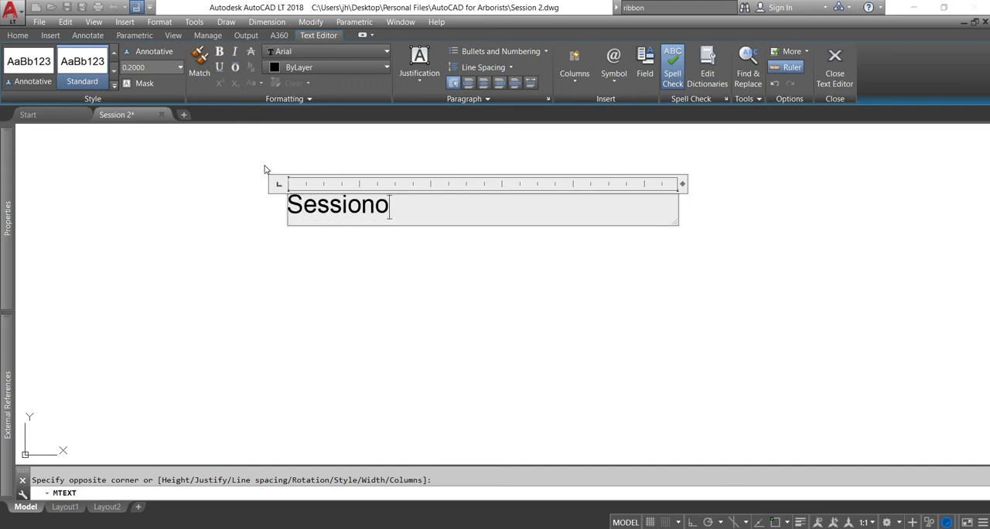
key("BackSpace")
key("BackSpace")
type("2")
left_click(207, 239)
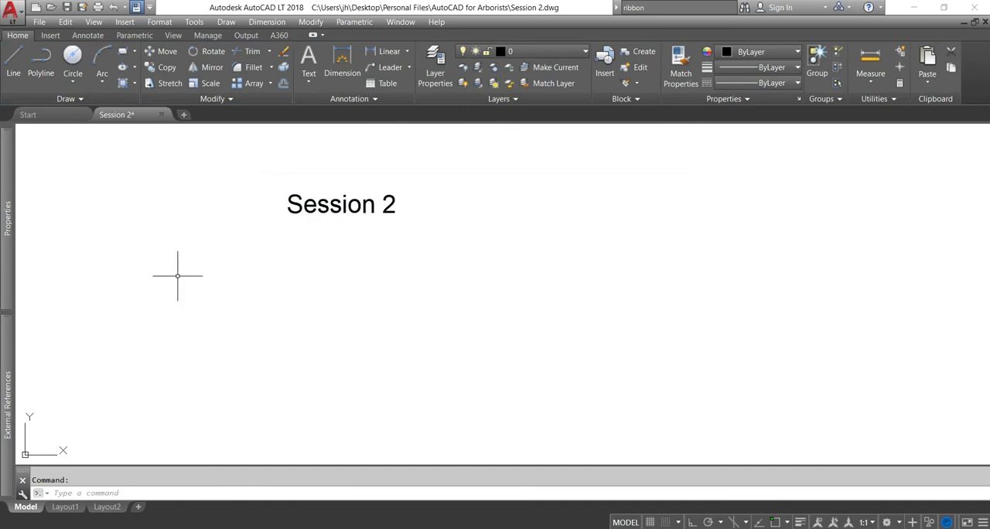
Select the "Session 2" text and examine its general, text and geometry properties
mouse_move(10, 232)
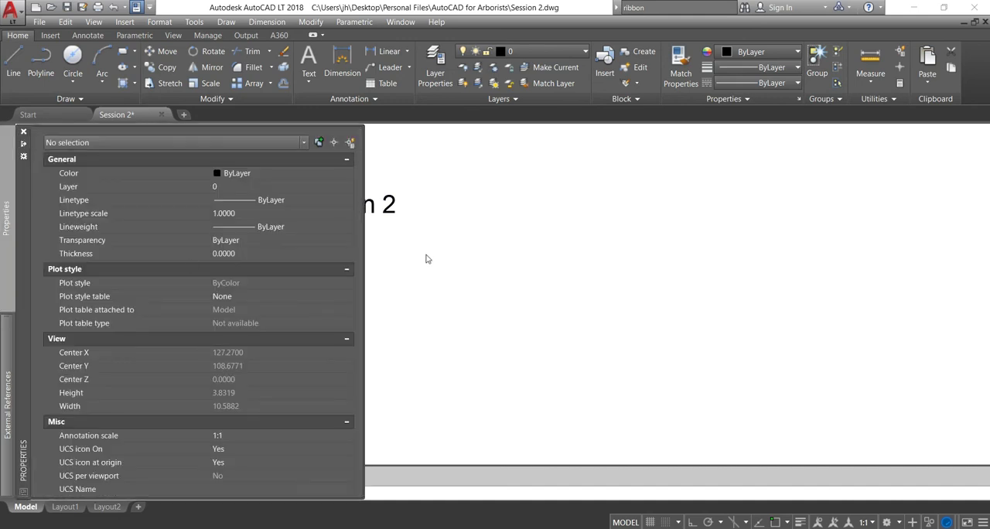
left_click(367, 204)
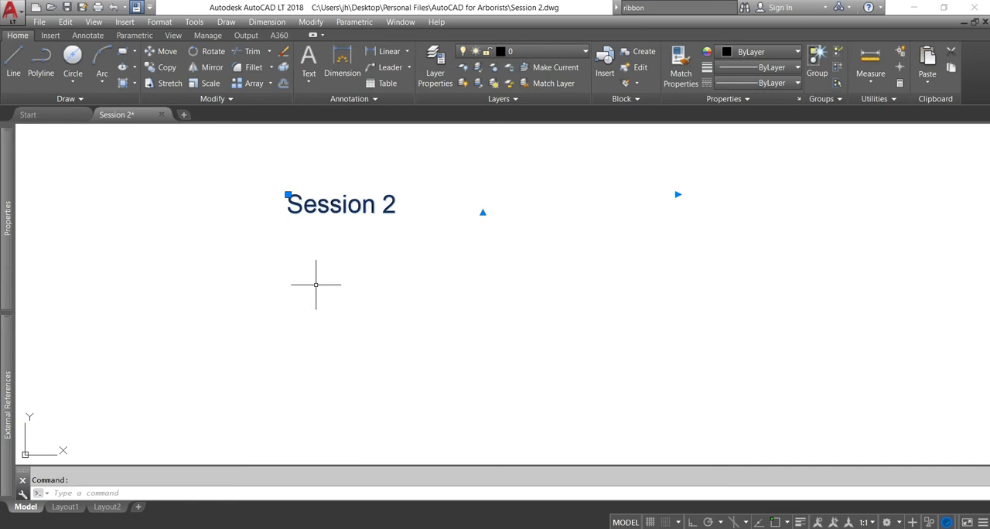
mouse_move(12, 209)
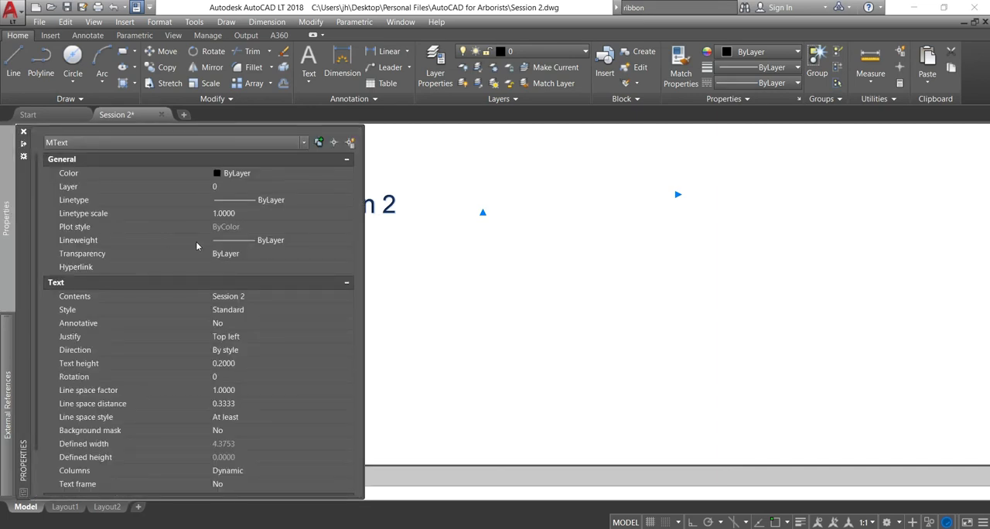
scroll(201, 242, "down", 2)
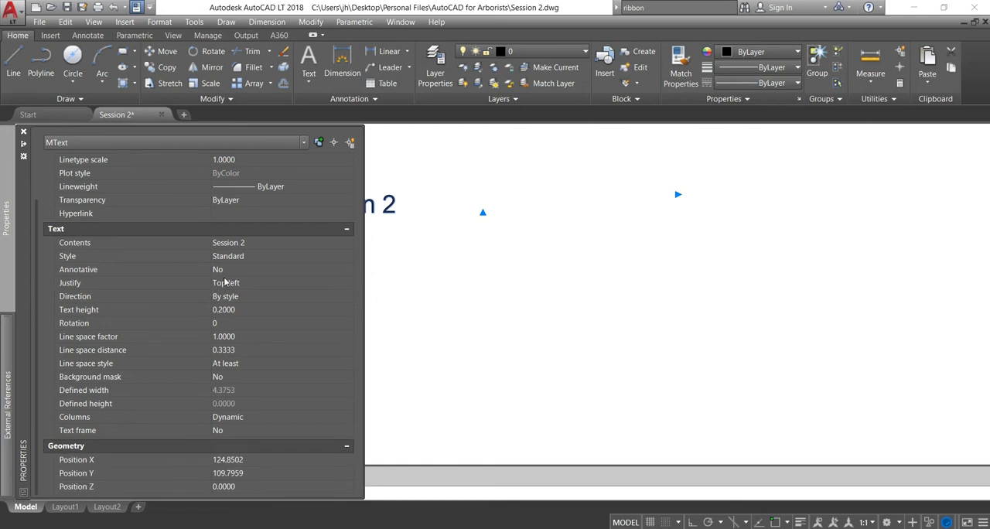
scroll(155, 306, "up", 2)
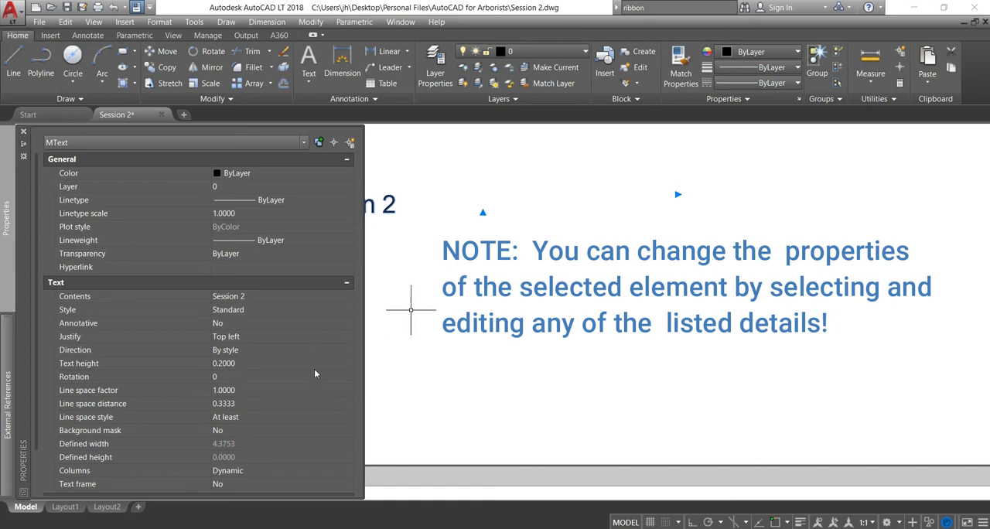
scroll(227, 368, "down", 2)
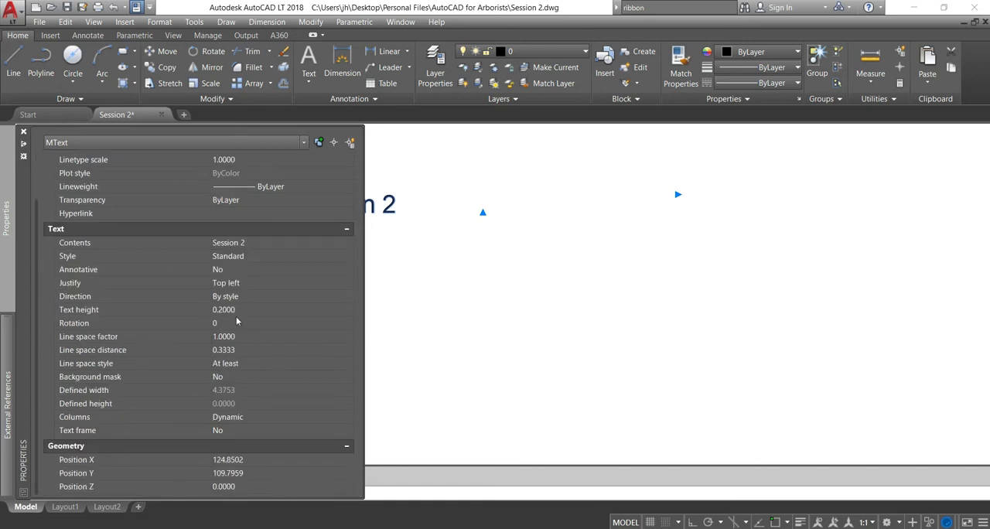
key("ctrl+1")
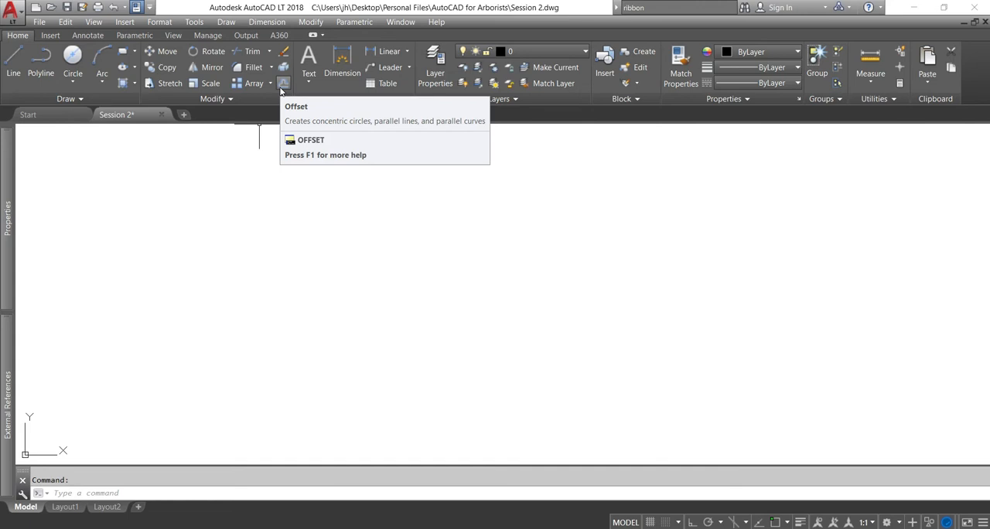
left_click(269, 51)
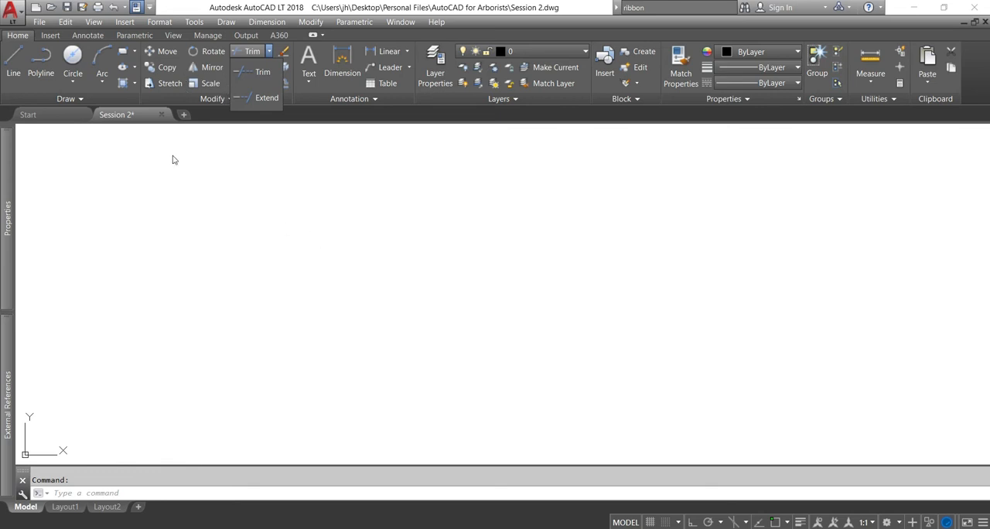
left_click(225, 156)
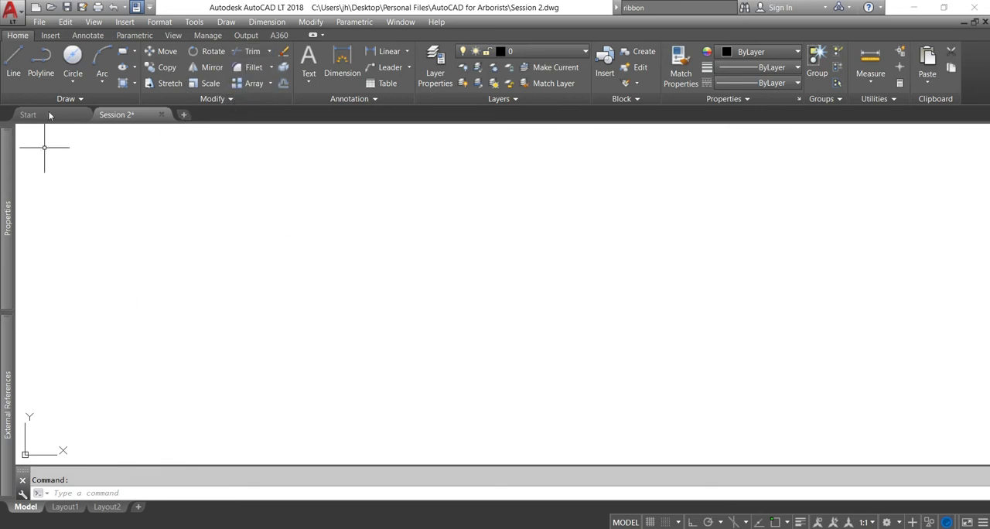
Draw a rectangle 100 units wide and 50 units high in the empty drawing
left_click(122, 51)
left_click(253, 185)
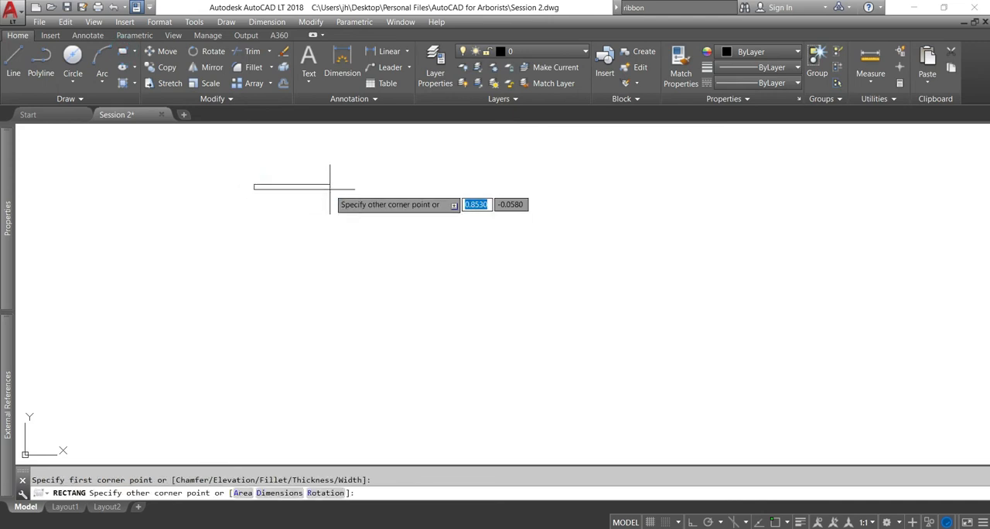
type("100")
key("Tab")
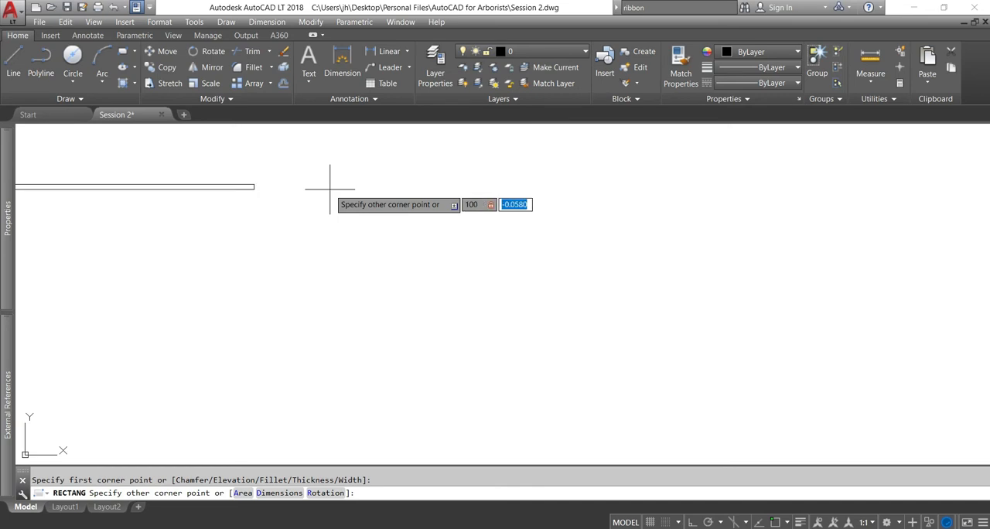
type("50")
key("Return")
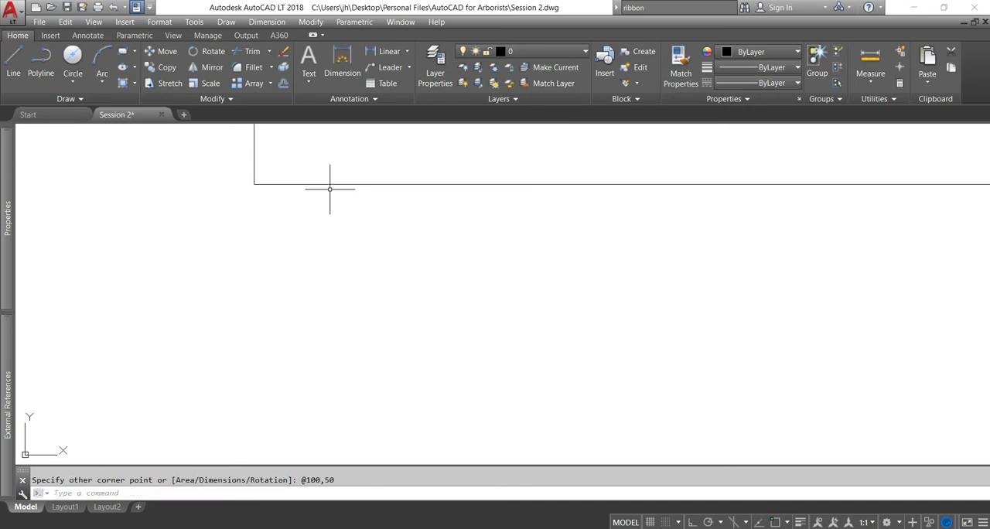
Move the whole rectangle a short distance up and to the right, using a base point in empty space beside it
scroll(346, 201, "down", 3)
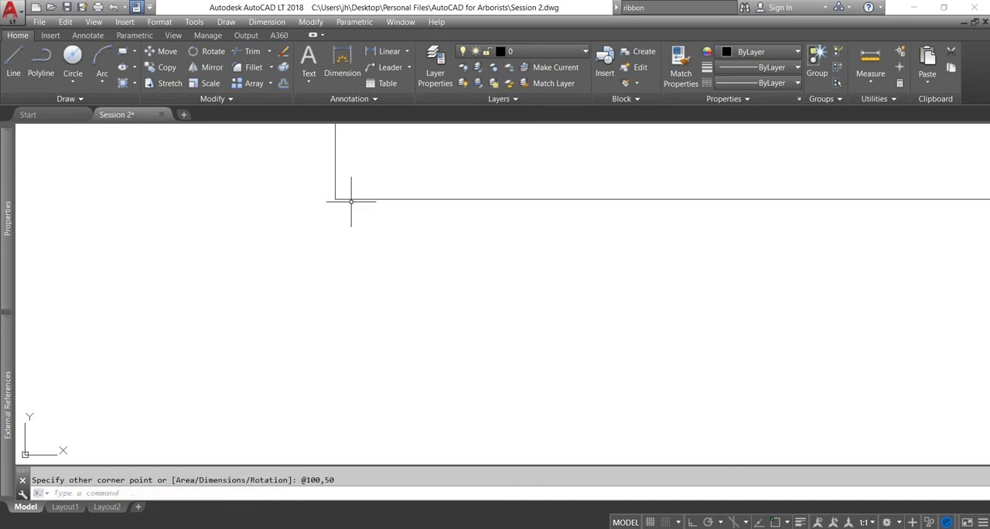
scroll(396, 204, "down", 8)
middle_click_drag(443, 187, 433, 300)
scroll(426, 298, "up", 4)
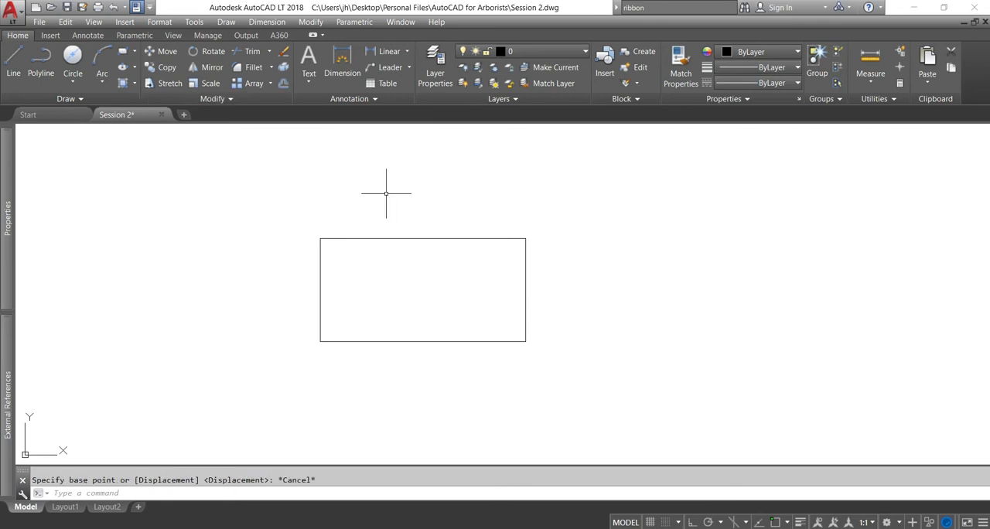
left_click(386, 193)
left_click(328, 261)
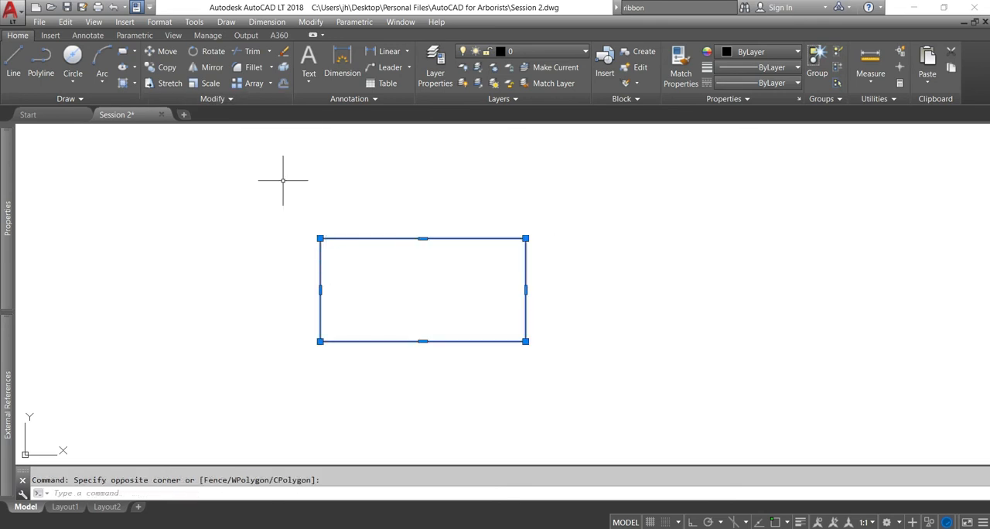
left_click(164, 51)
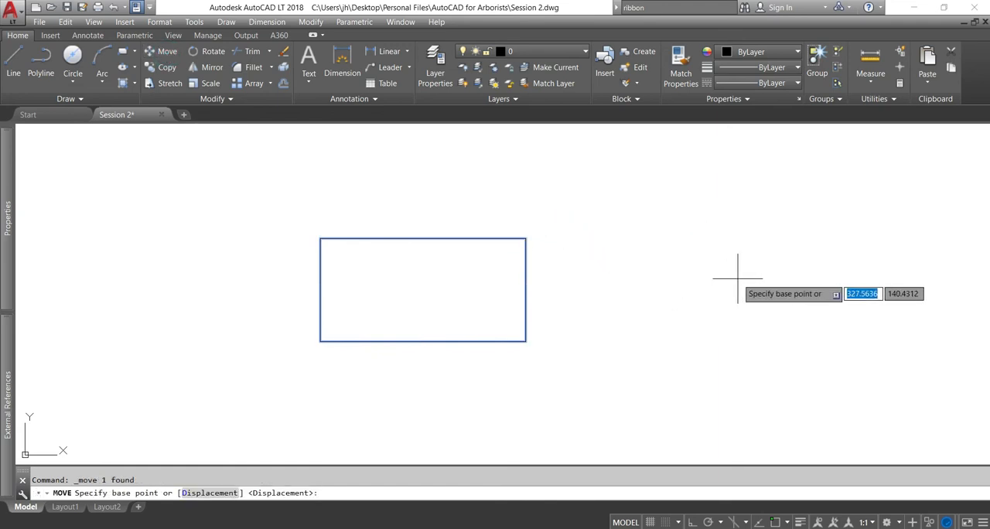
left_click(735, 278)
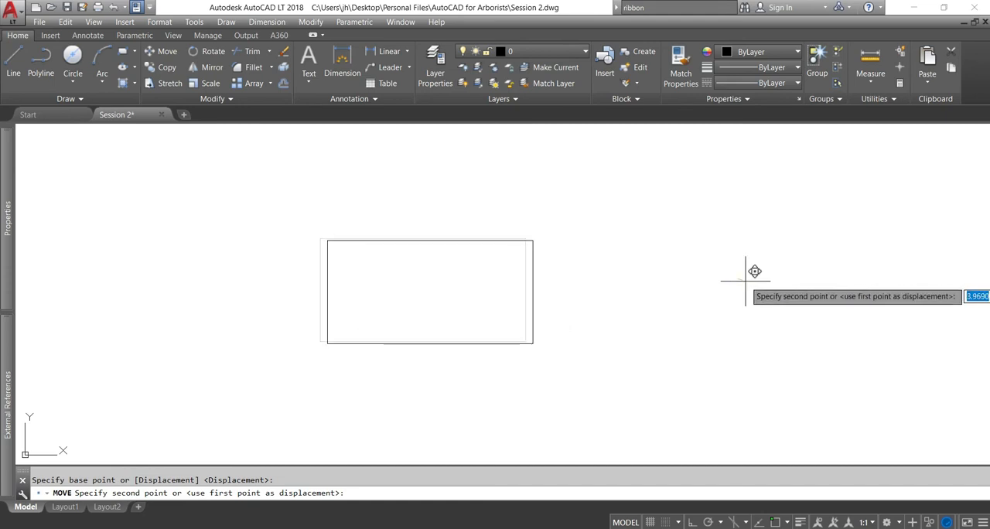
left_click(778, 228)
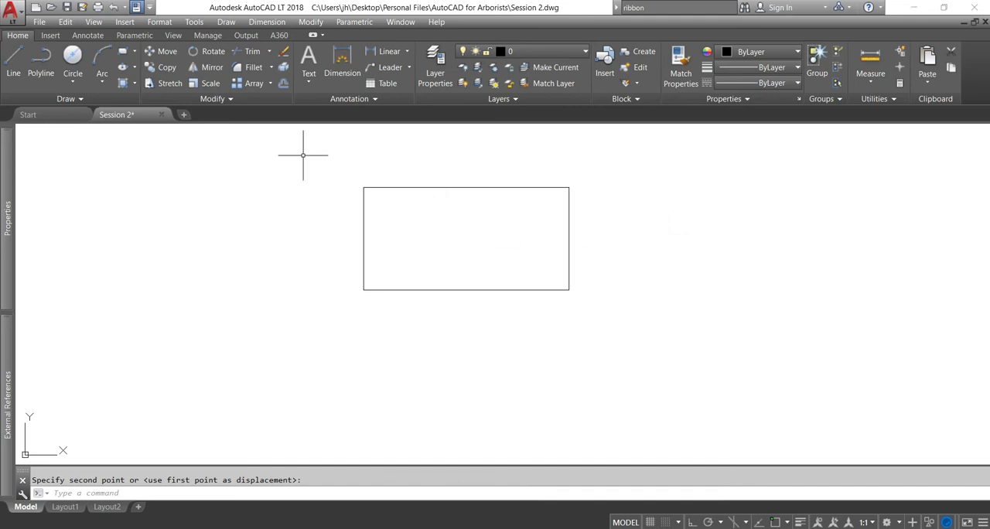
key("Escape")
Copy the rectangle three times, to its left, below it and to its right, and undo the copying
left_click(387, 155)
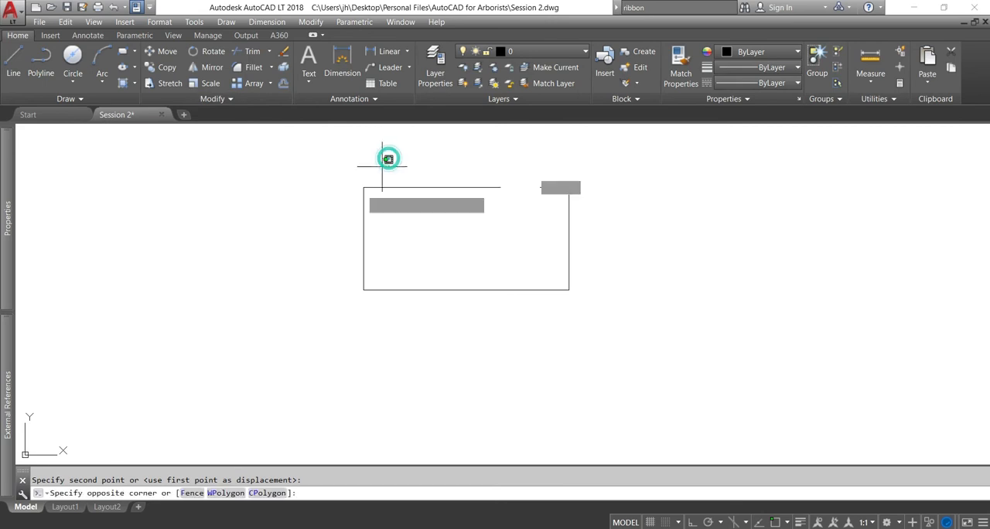
left_click(332, 215)
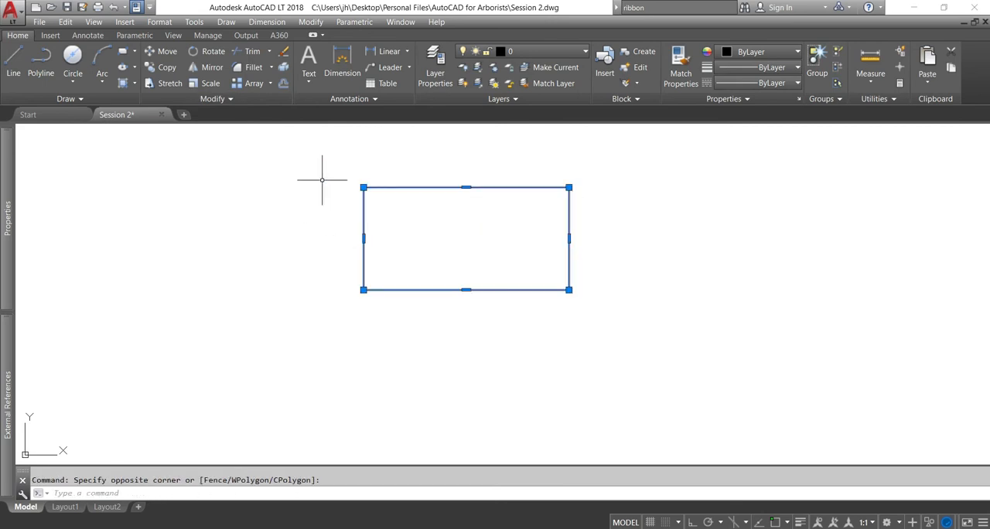
left_click(162, 67)
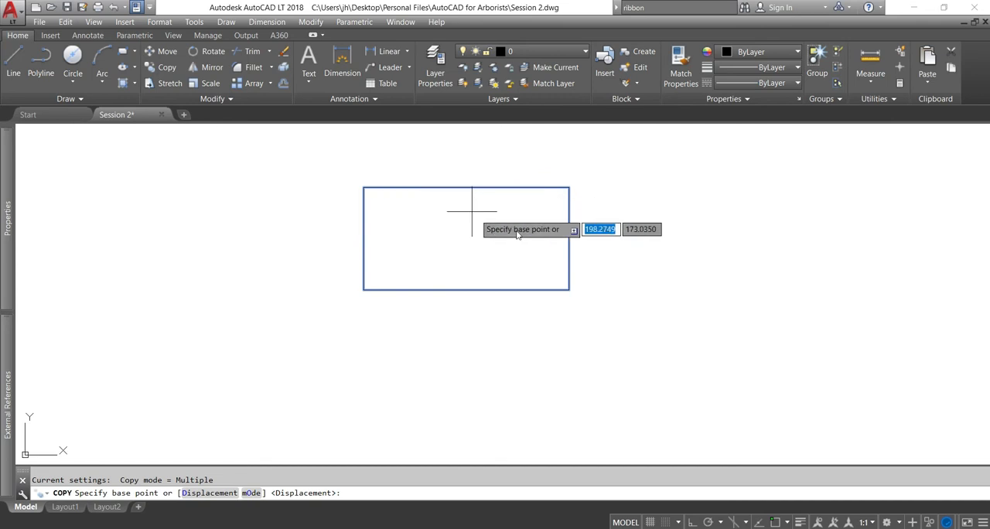
left_click(652, 190)
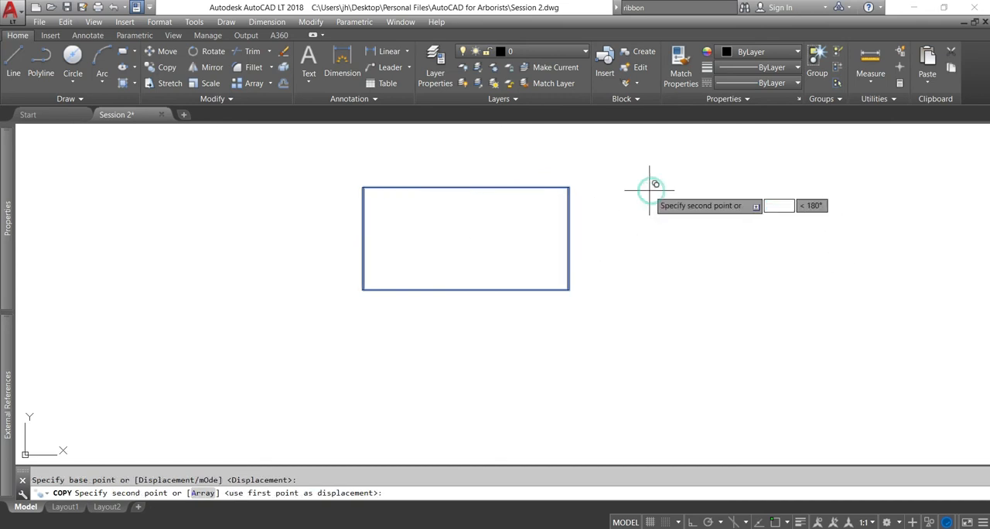
left_click(556, 273)
left_click(441, 200)
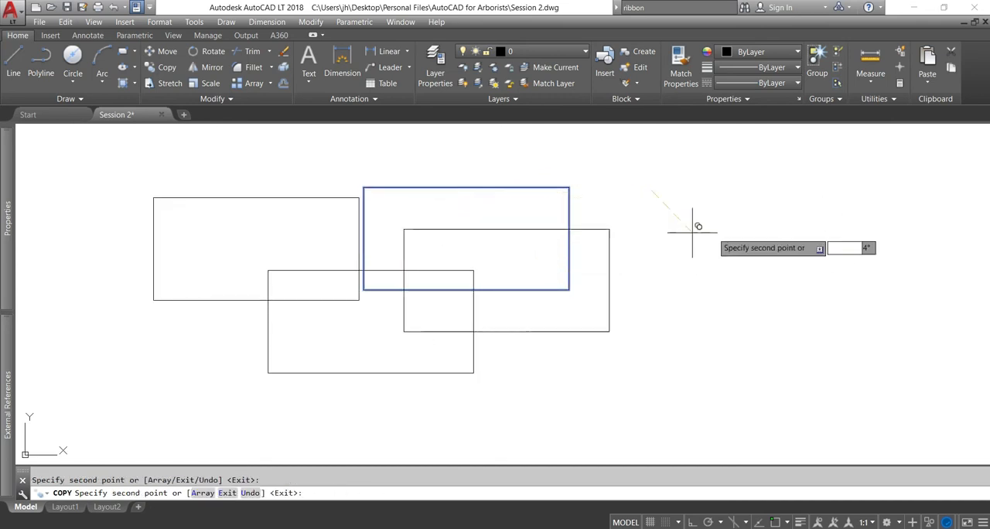
left_click(883, 221)
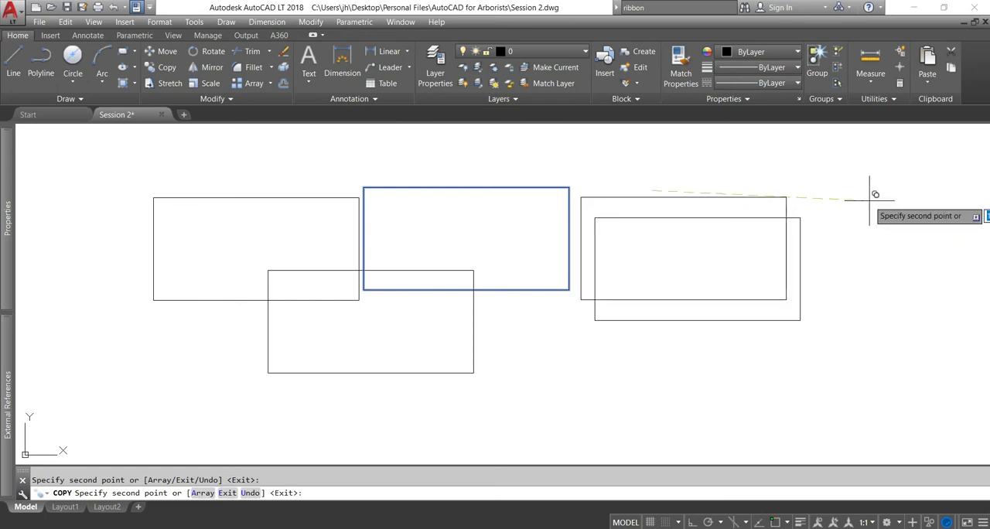
key("Return")
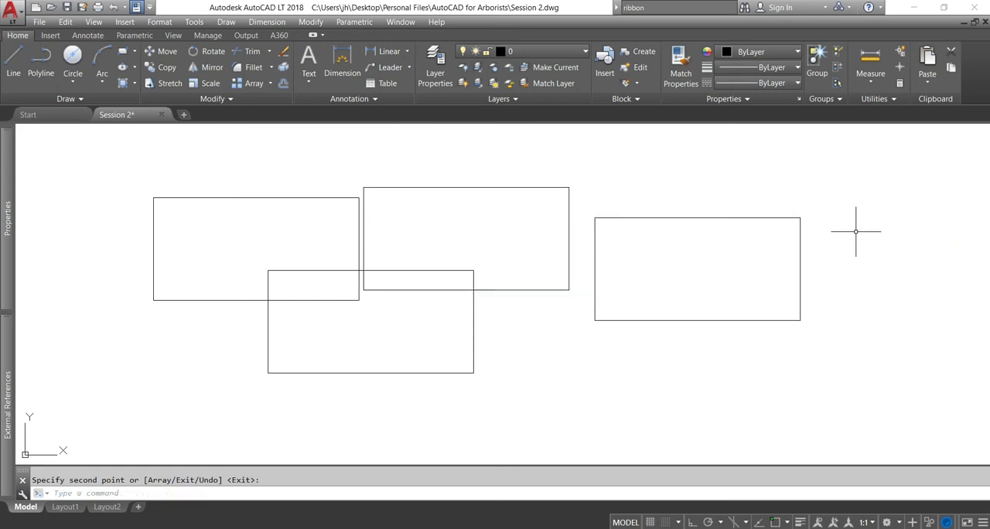
key("ctrl+z")
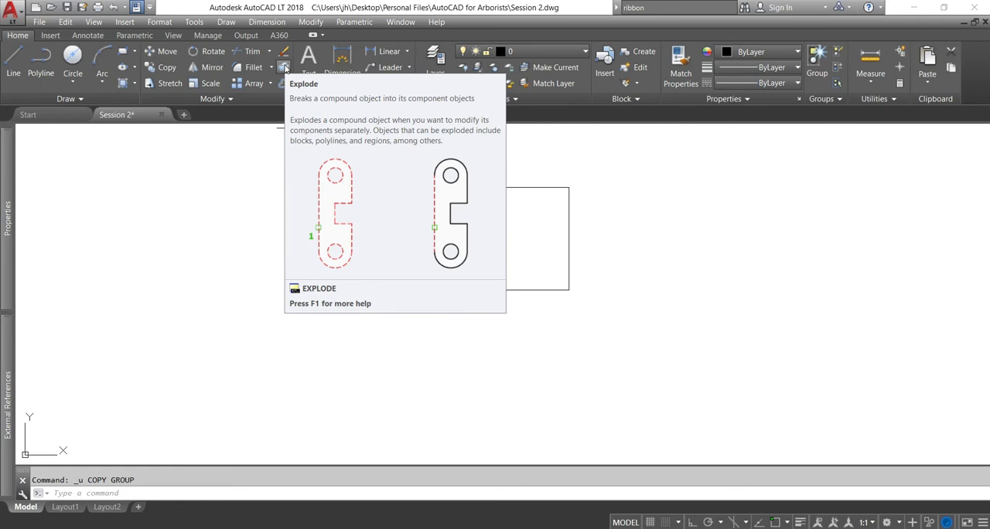
Explode the rectangle into separate lines, select its four sides one by one with crossing windows, and clear the selection
left_click(547, 187)
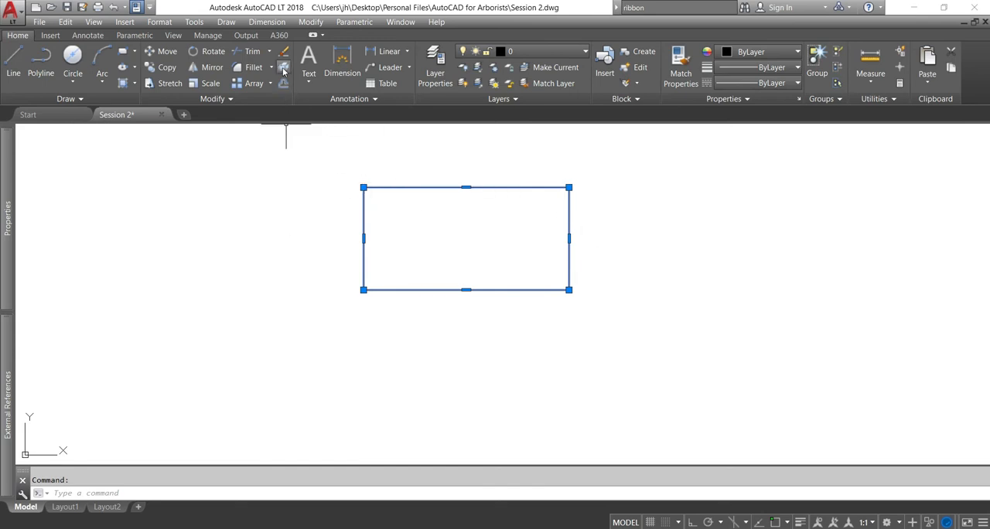
left_click(283, 67)
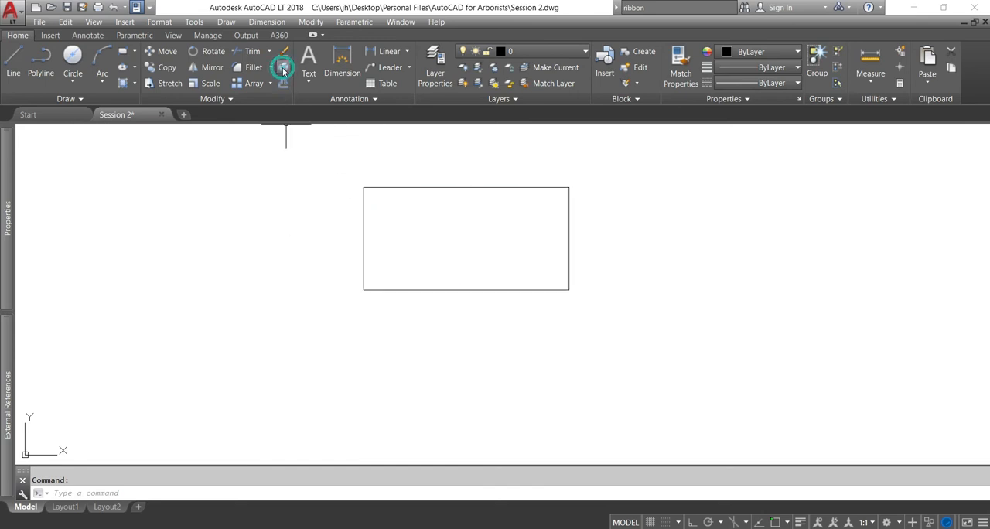
left_click(556, 301)
left_click(539, 277)
left_click(596, 231)
left_click(557, 247)
left_click(530, 215)
left_click(507, 170)
left_click(398, 231)
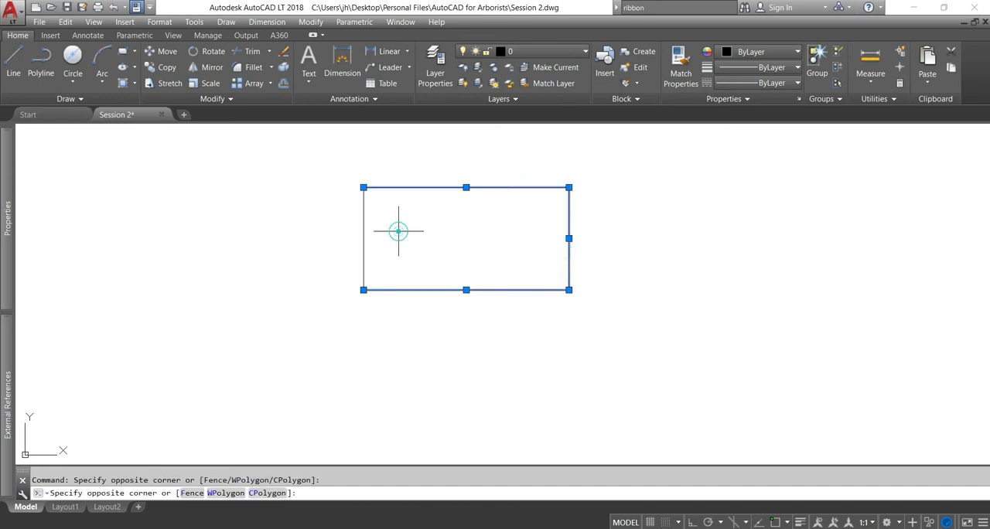
left_click(330, 228)
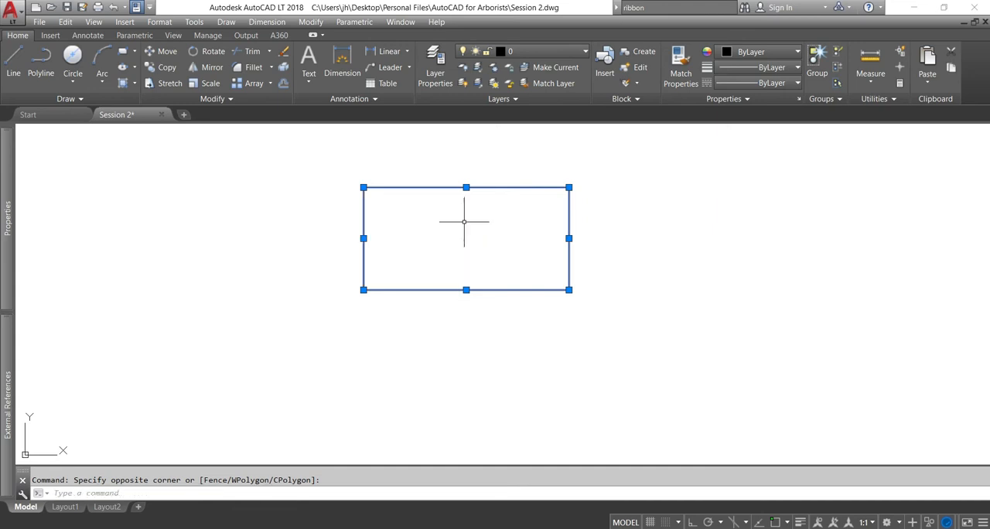
key("Escape")
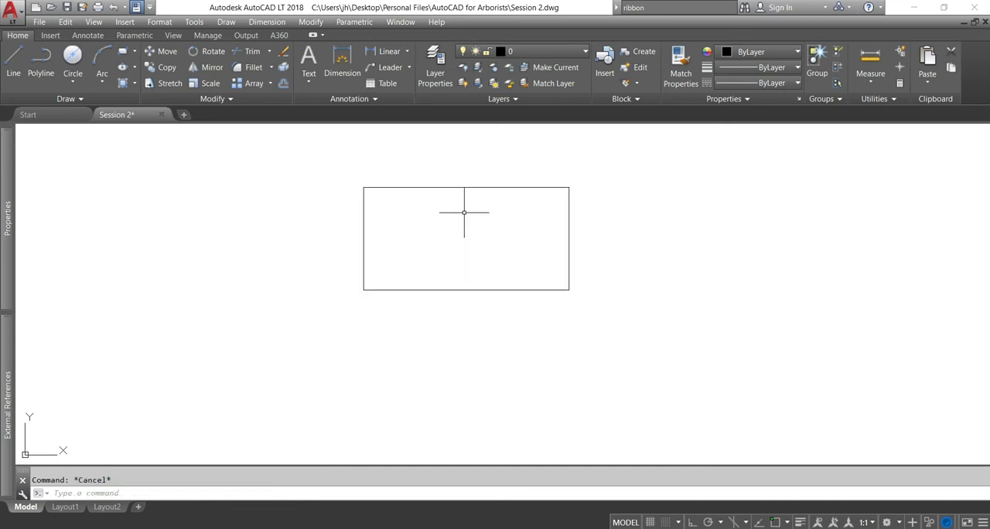
Erase all four lines of the exploded rectangle using one crossing window
left_click(595, 169)
left_click(322, 294)
key("Delete")
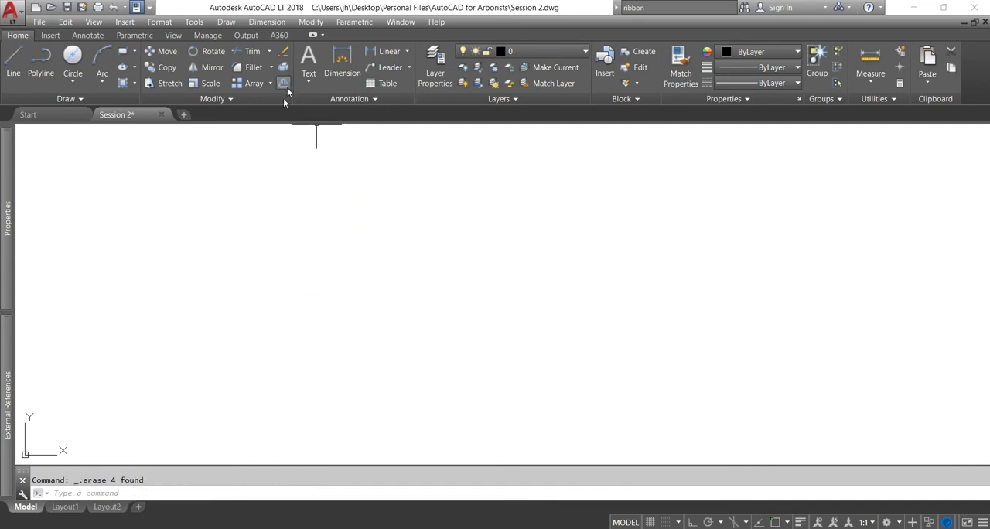
Draw a large, irregular closed fit-point spline with an inward dip along its lower edge, using the Close option
left_click(77, 99)
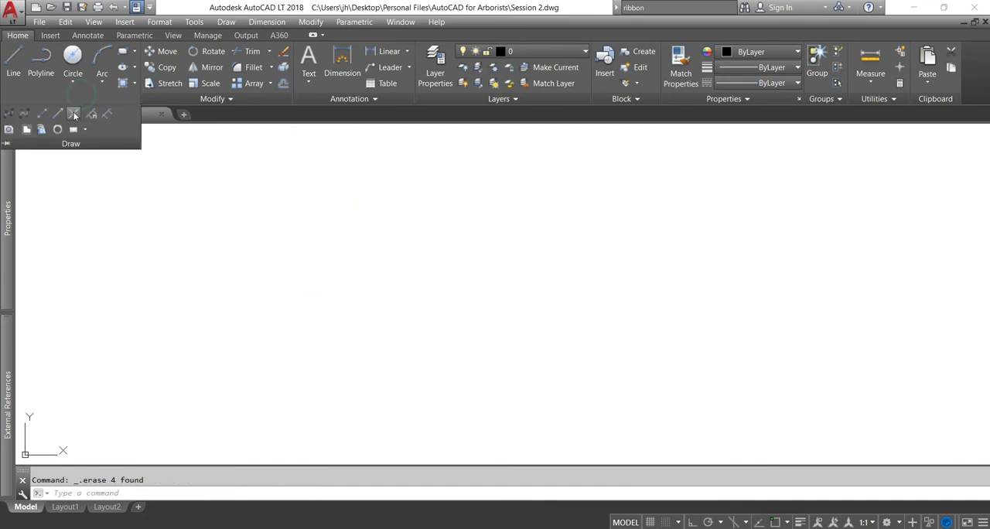
left_click(14, 113)
left_click(308, 249)
left_click(356, 180)
left_click(604, 195)
left_click(766, 295)
left_click(689, 384)
left_click(615, 320)
left_click(433, 357)
right_click(283, 328)
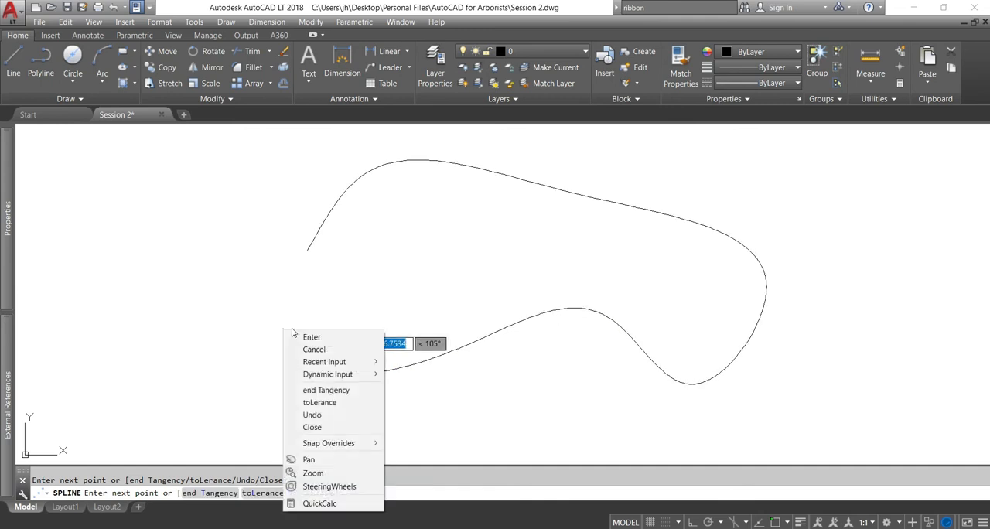
left_click(318, 428)
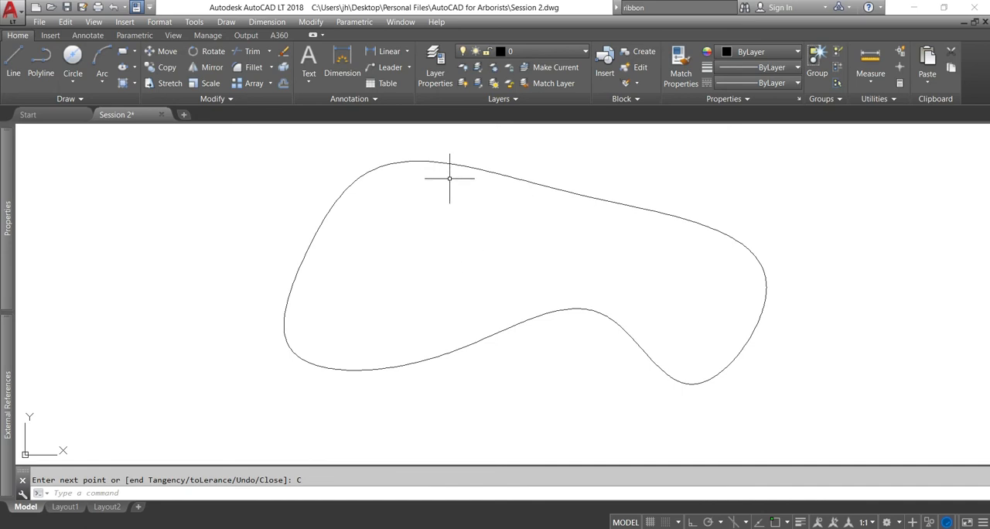
Offset the closed spline by a distance of 1 toward its inside
mouse_move(459, 164)
left_click(284, 83)
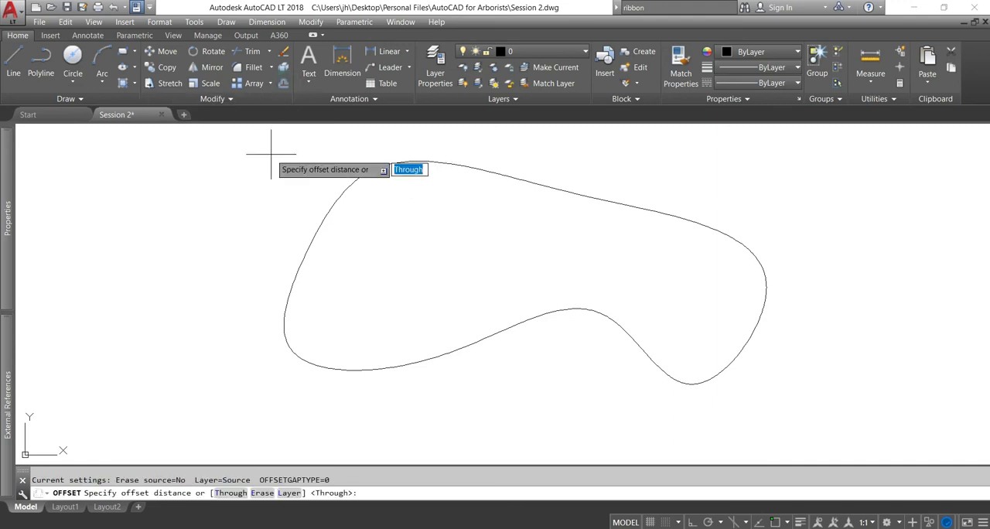
type("1")
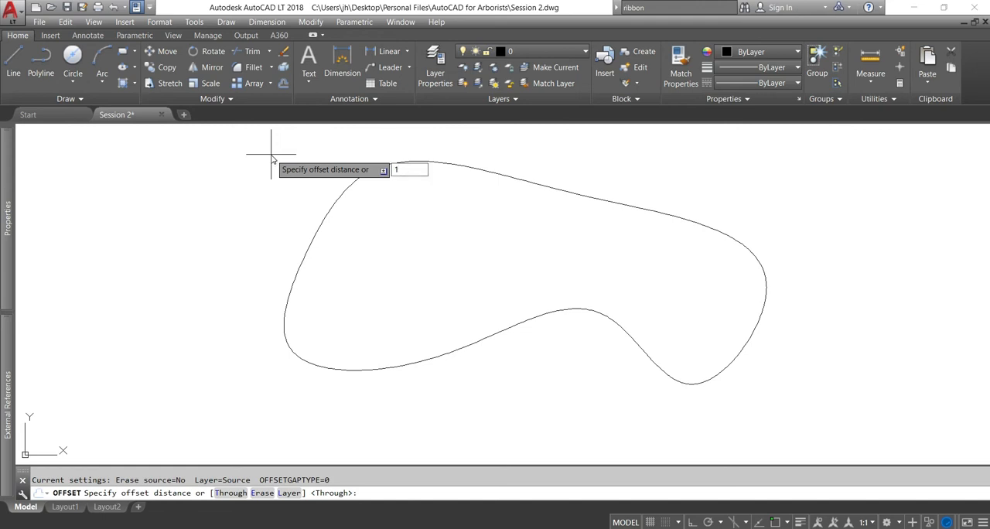
key("Return")
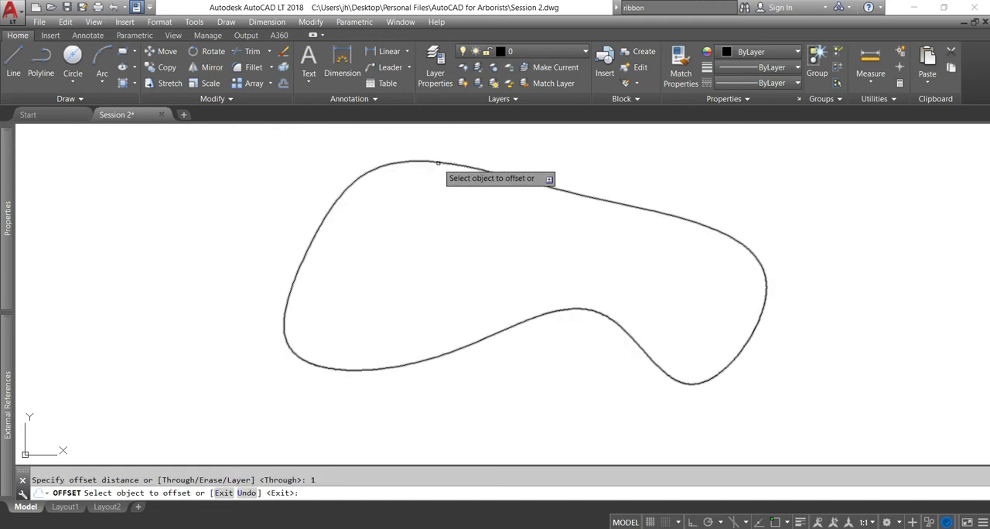
left_click(437, 163)
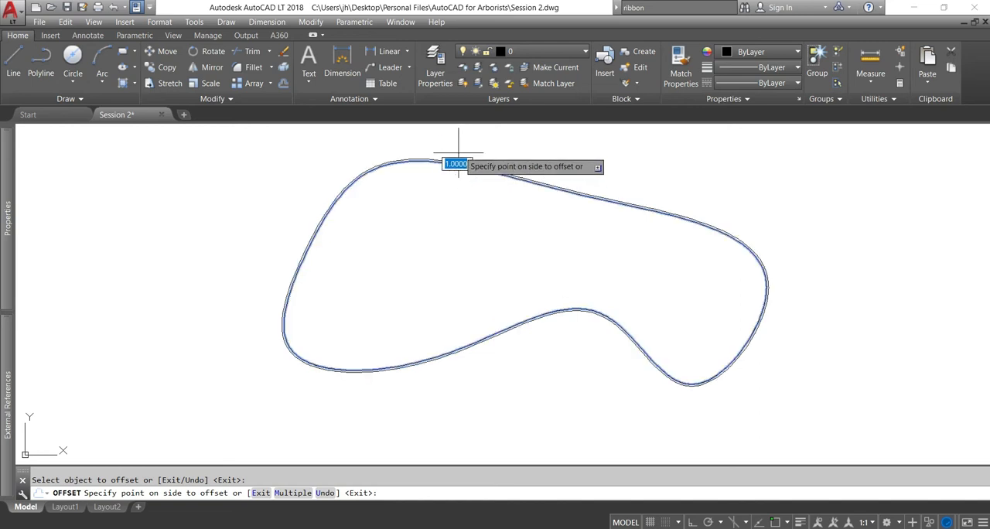
left_click(453, 189)
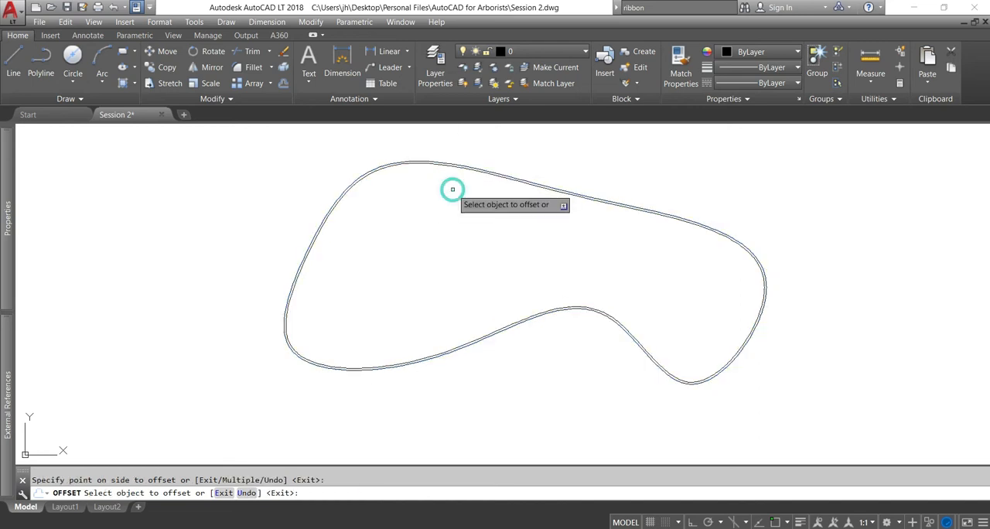
left_click(379, 210)
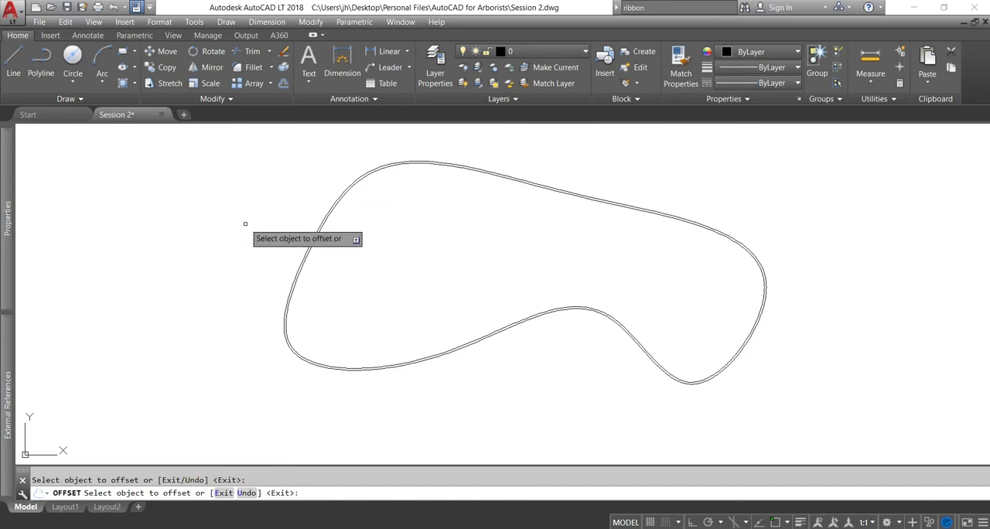
key("Escape")
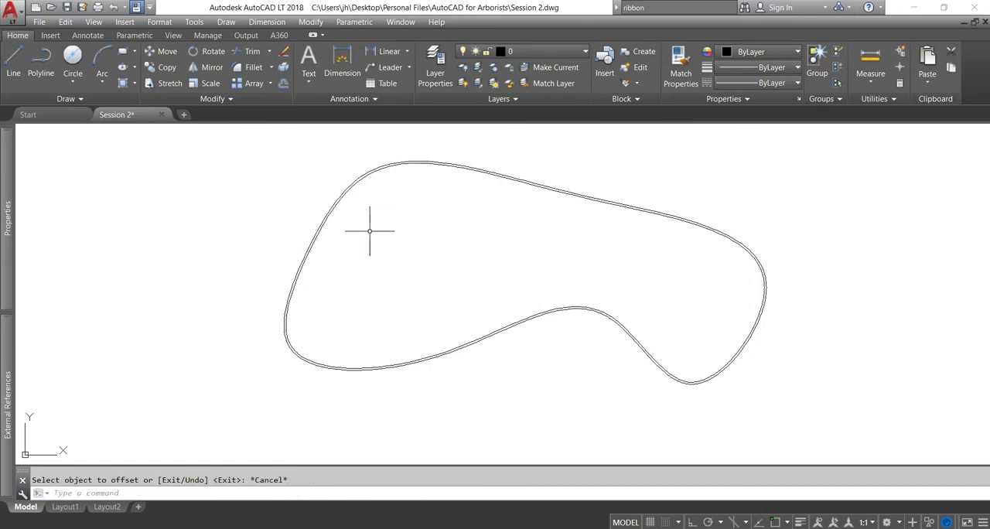
Erase the spline and its offset copy using one crossing window
left_click(371, 228)
left_click(250, 274)
key("Delete")
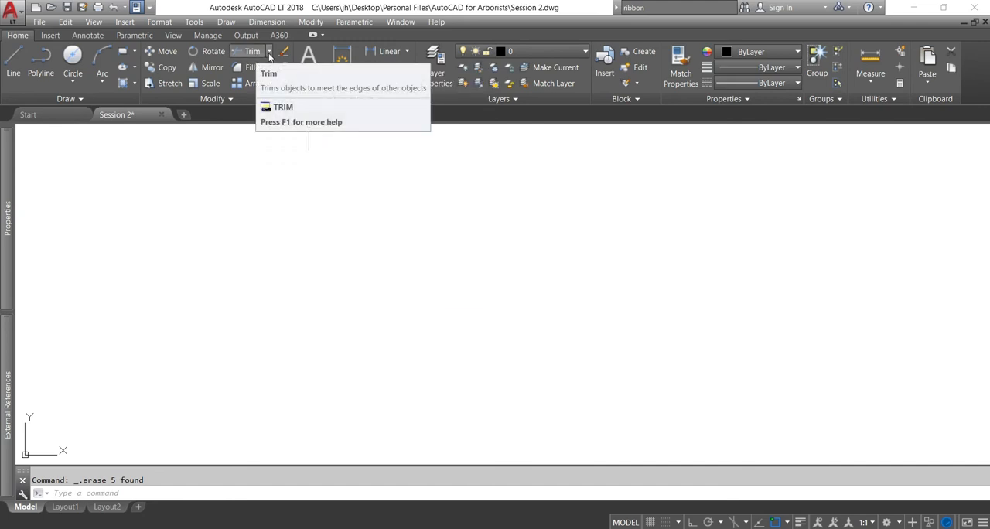
Draw two separate single-segment polylines: a long, nearly horizontal one and a steep one to its right with a gap between them
left_click(269, 53)
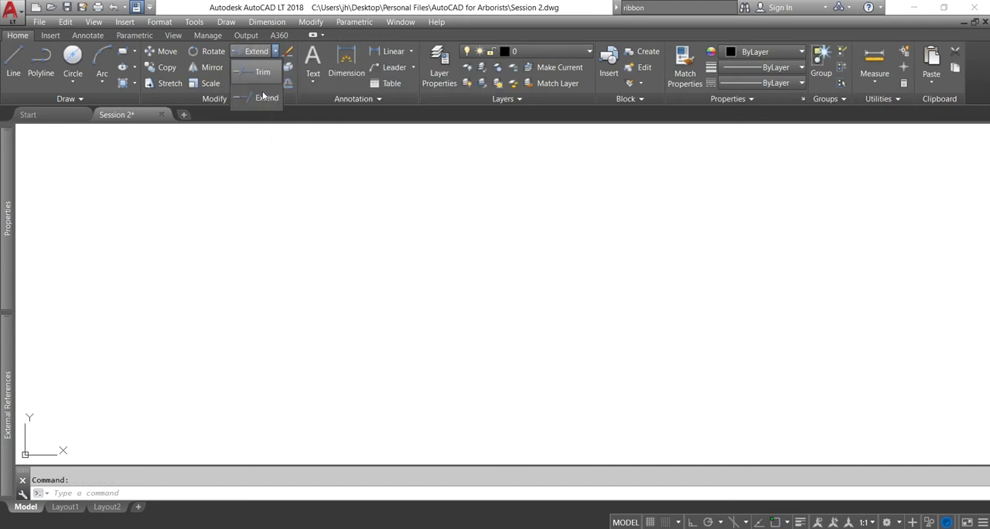
left_click(262, 99)
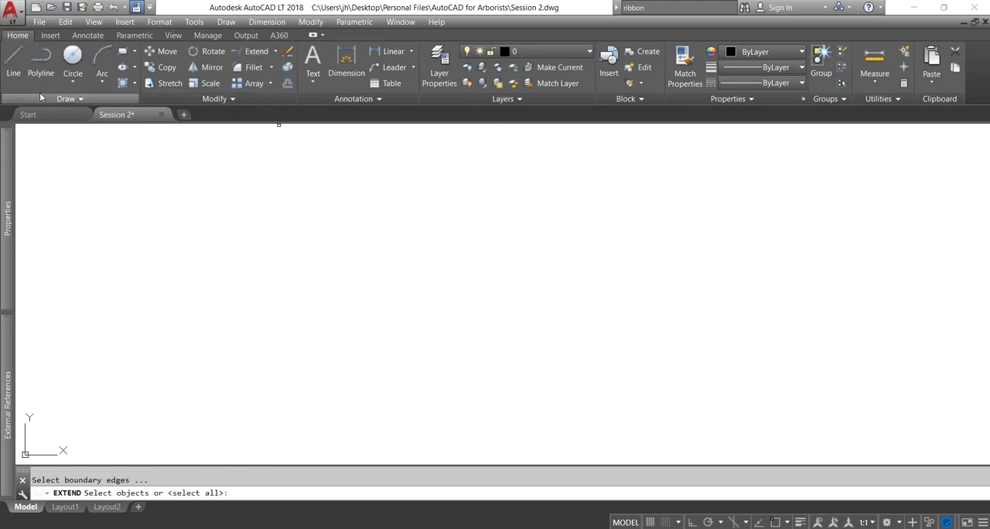
left_click(41, 54)
left_click(273, 214)
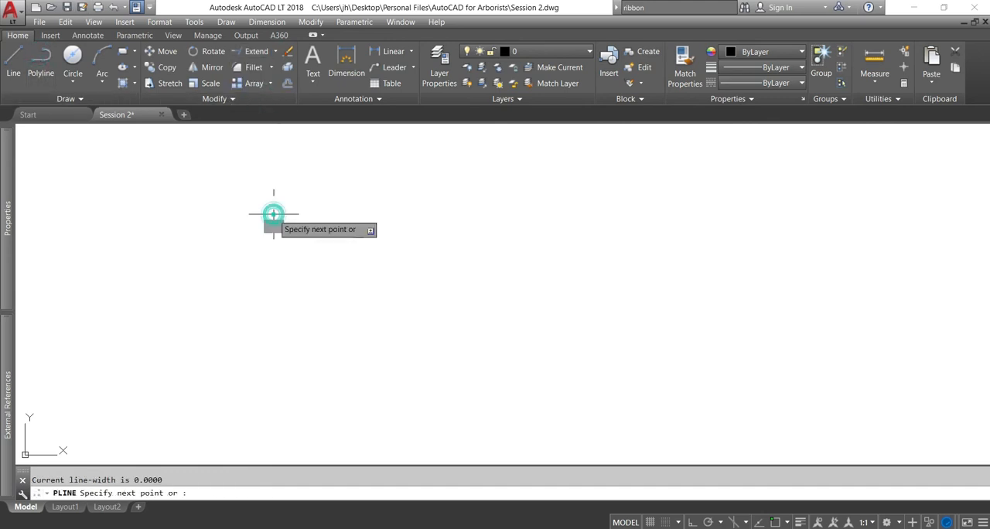
left_click(550, 232)
key("Return")
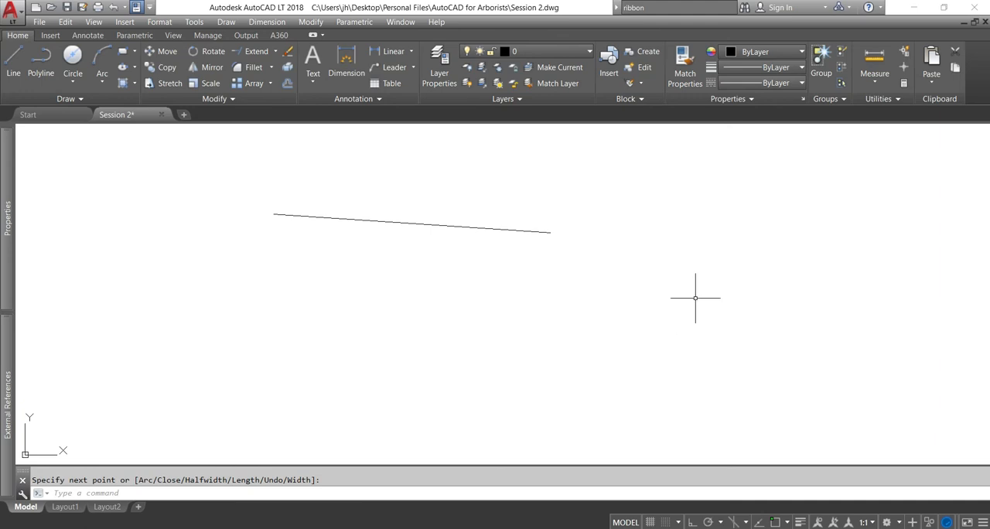
key("Return")
left_click(671, 193)
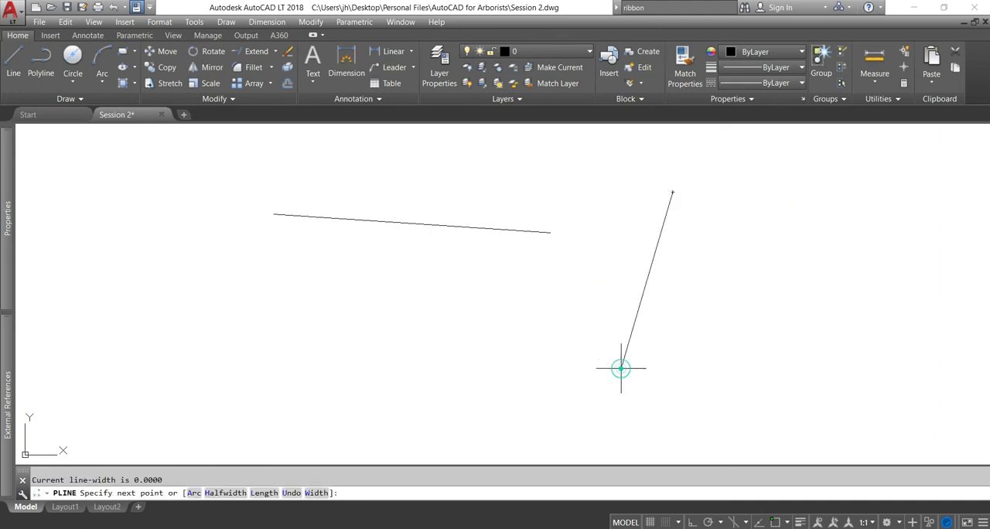
left_click(621, 368)
key("Return")
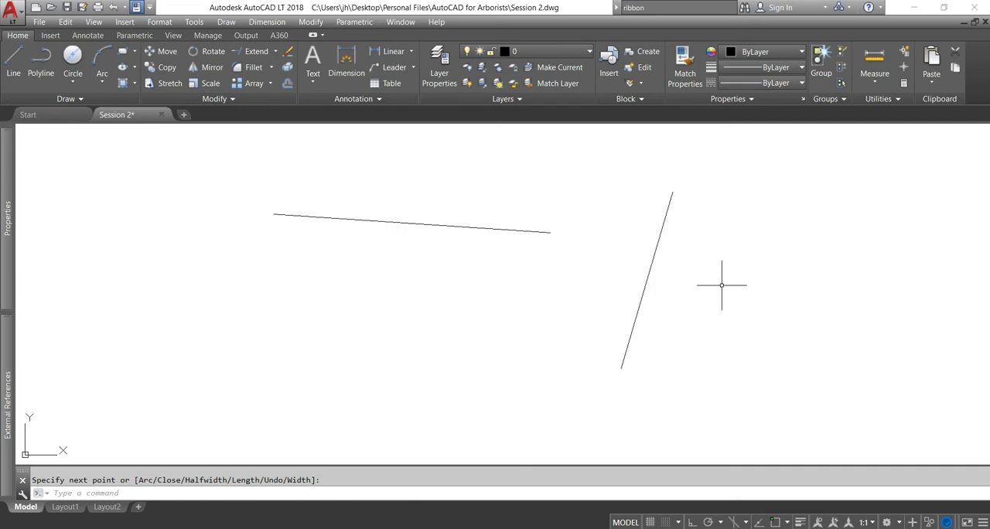
Extend the nearly horizontal polyline at its right end to meet the steep polyline
left_click(712, 335)
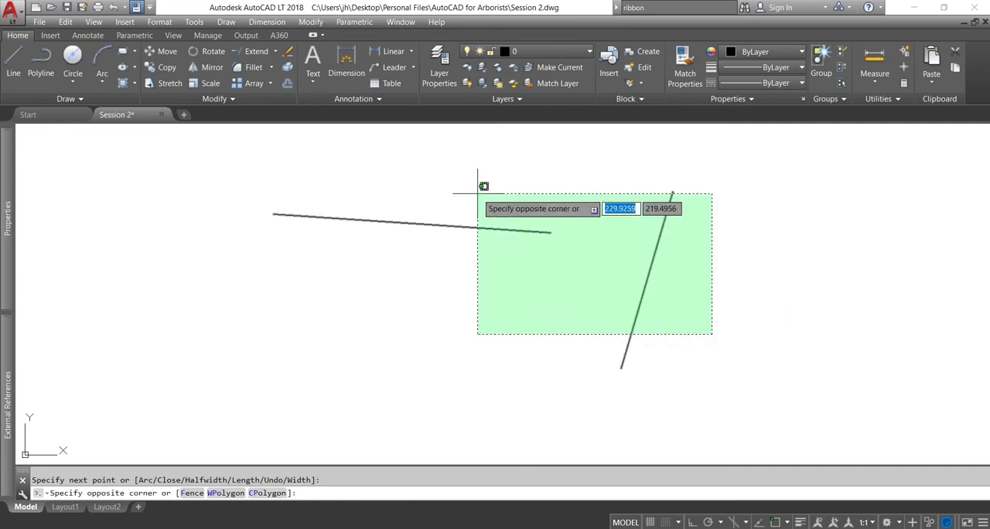
left_click(462, 184)
left_click(242, 51)
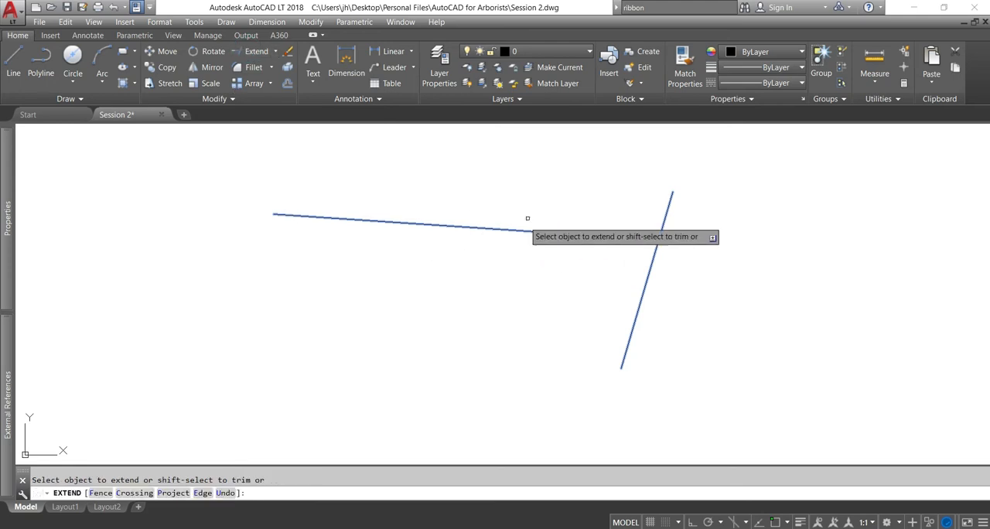
left_click(544, 230)
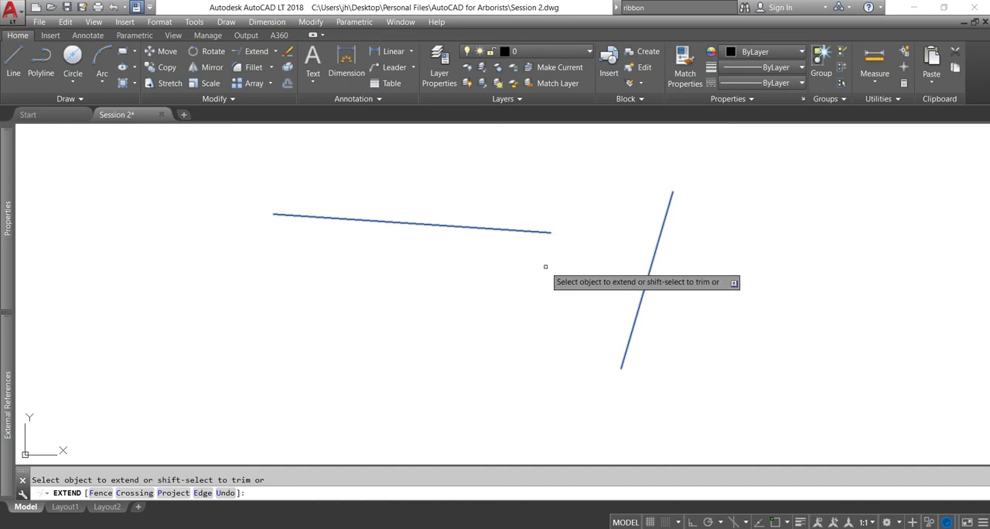
left_click(539, 229)
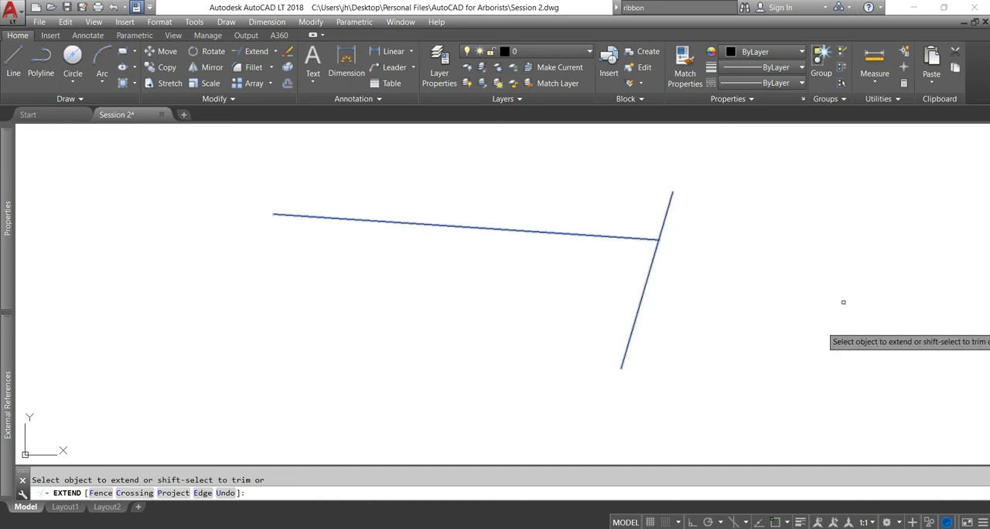
key("Escape")
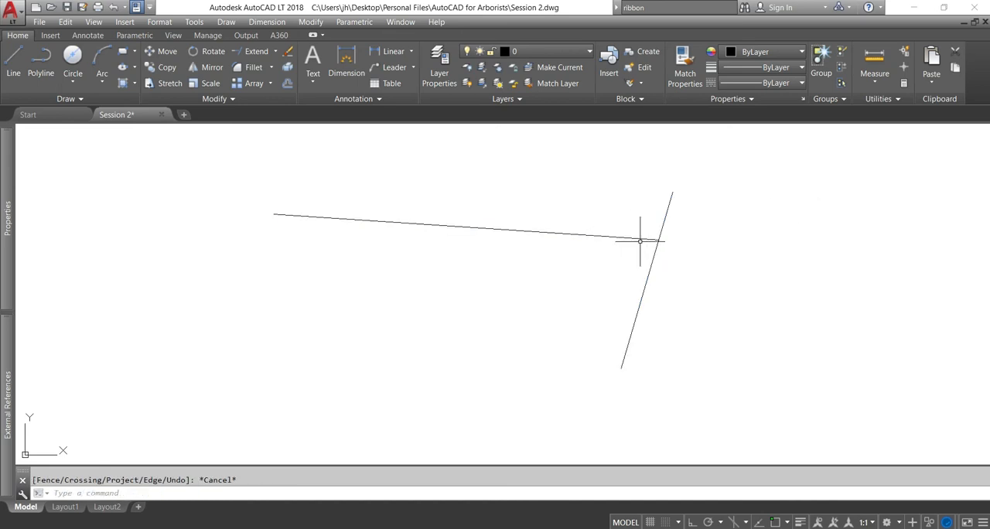
Trim away the part of the steep polyline below its junction with the nearly horizontal polyline
left_click(723, 292)
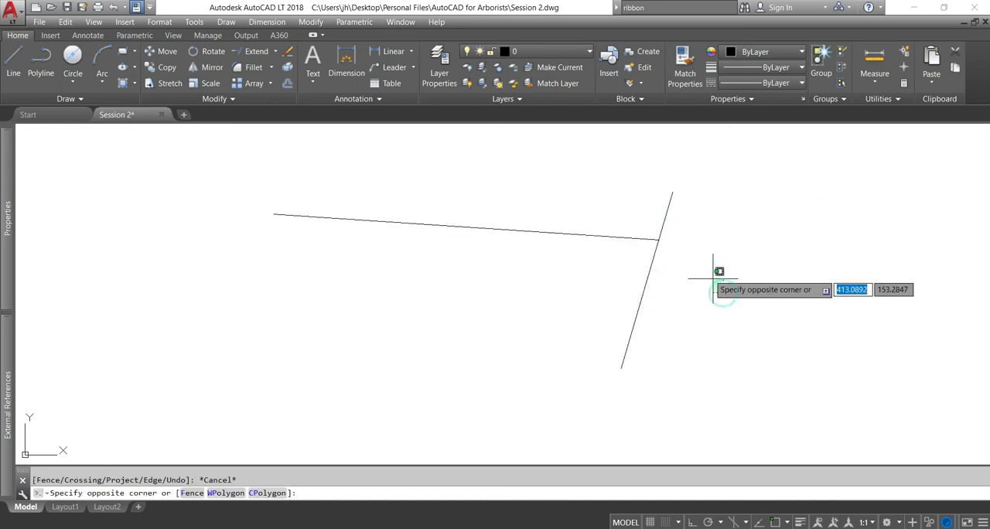
left_click(623, 186)
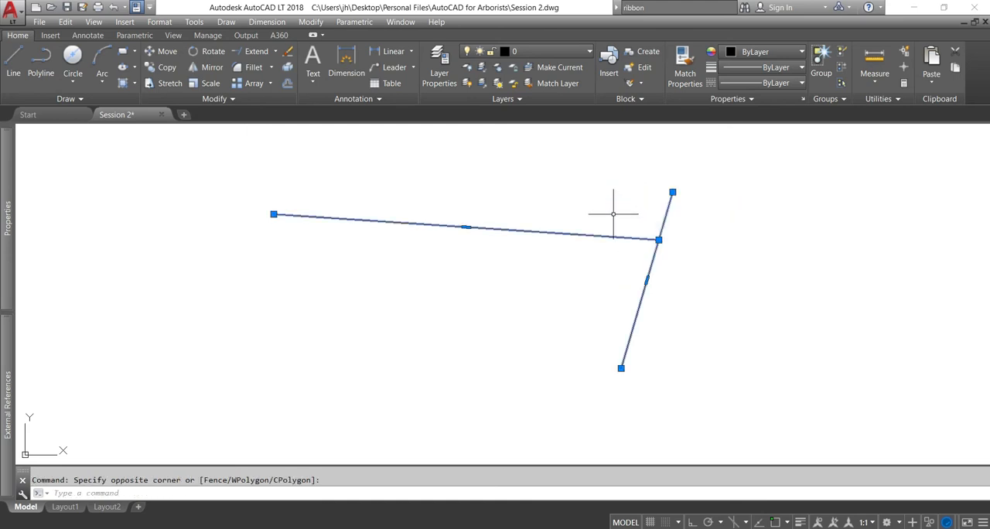
left_click(277, 52)
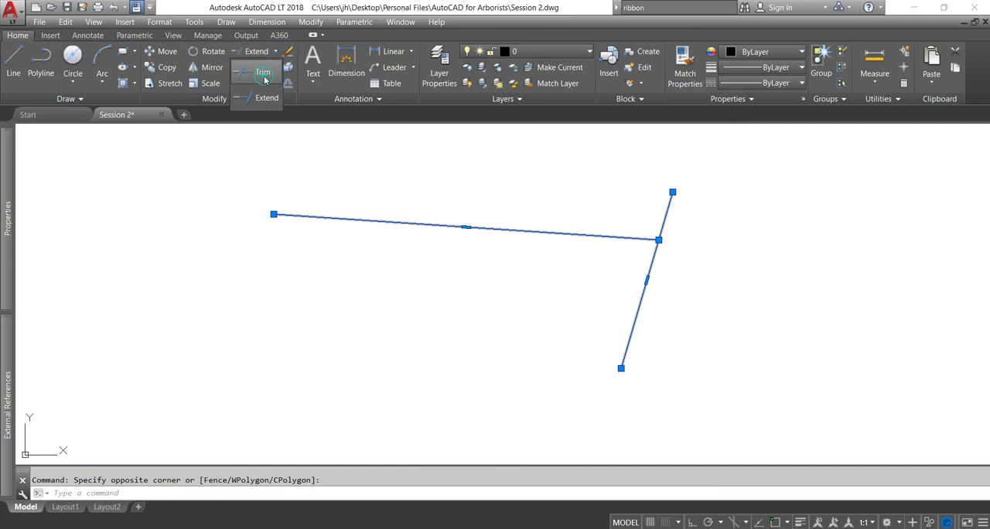
left_click(264, 73)
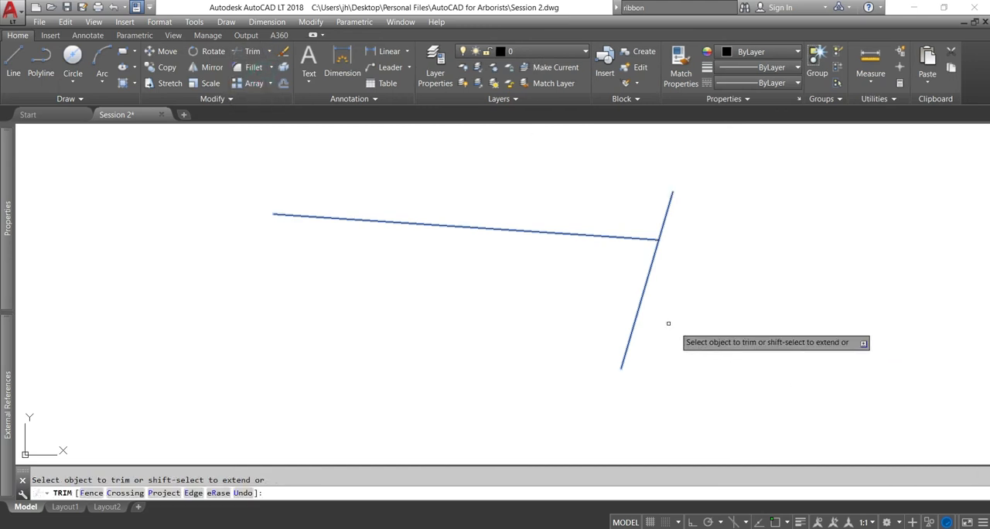
left_click(640, 304)
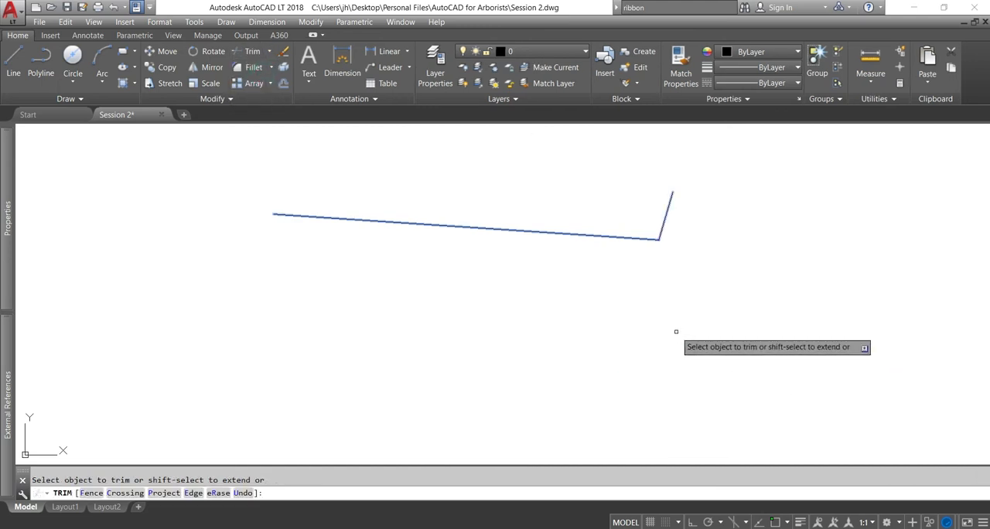
key("Escape")
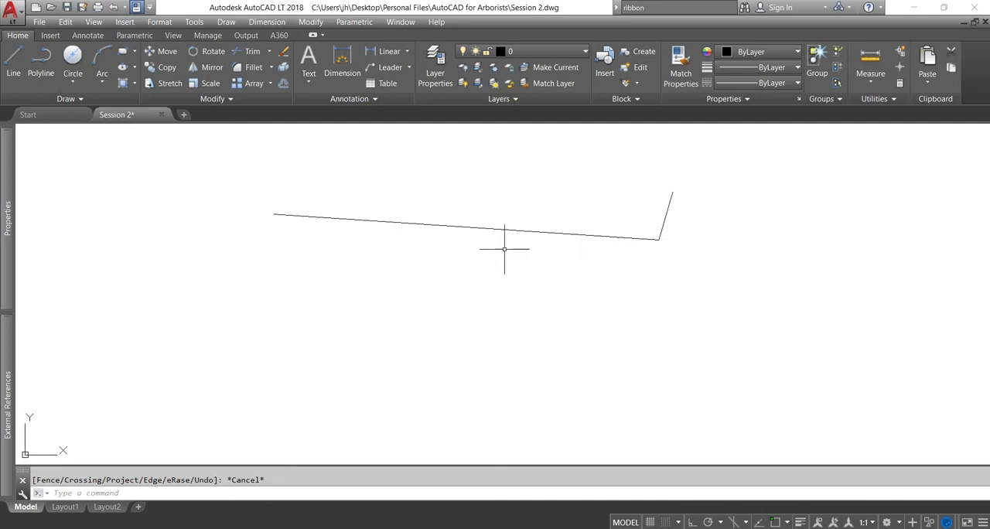
left_click(707, 280)
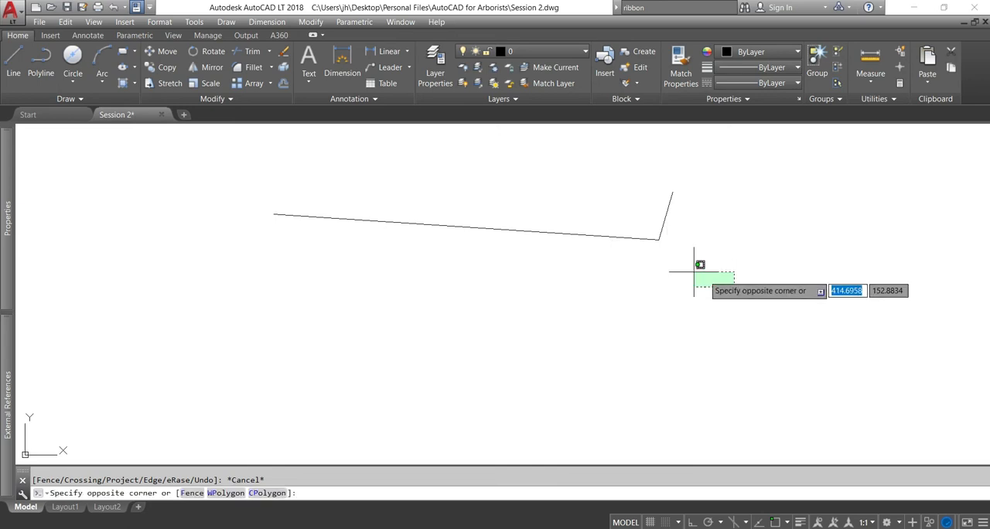
left_click(615, 194)
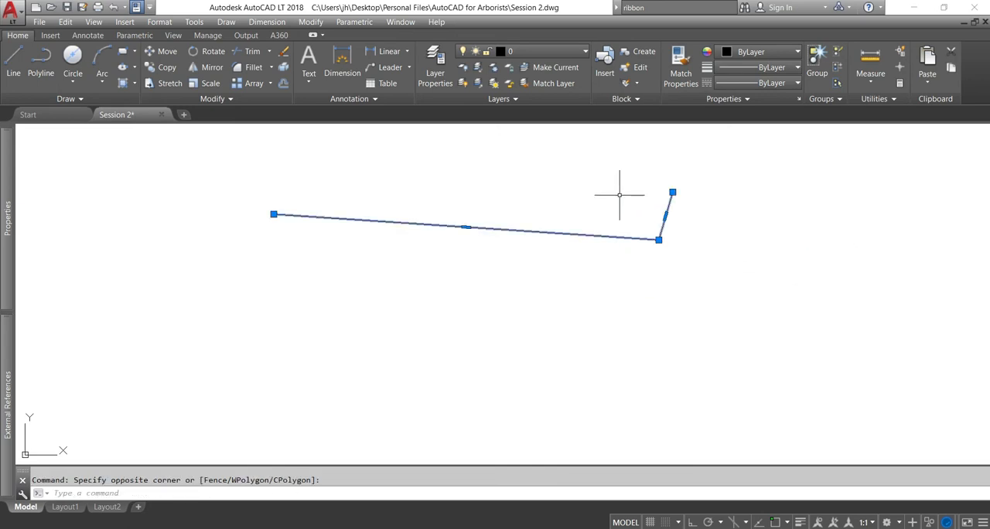
left_click(223, 98)
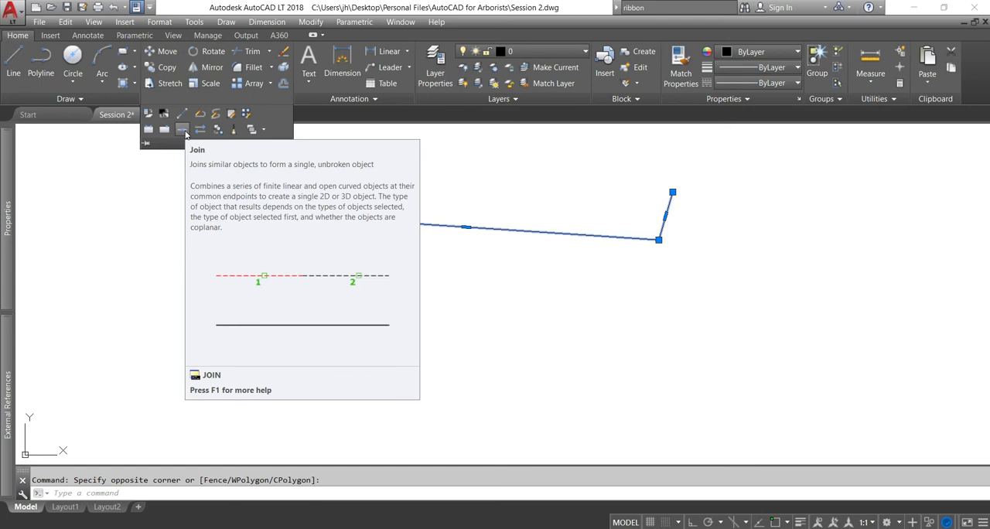
key("Escape")
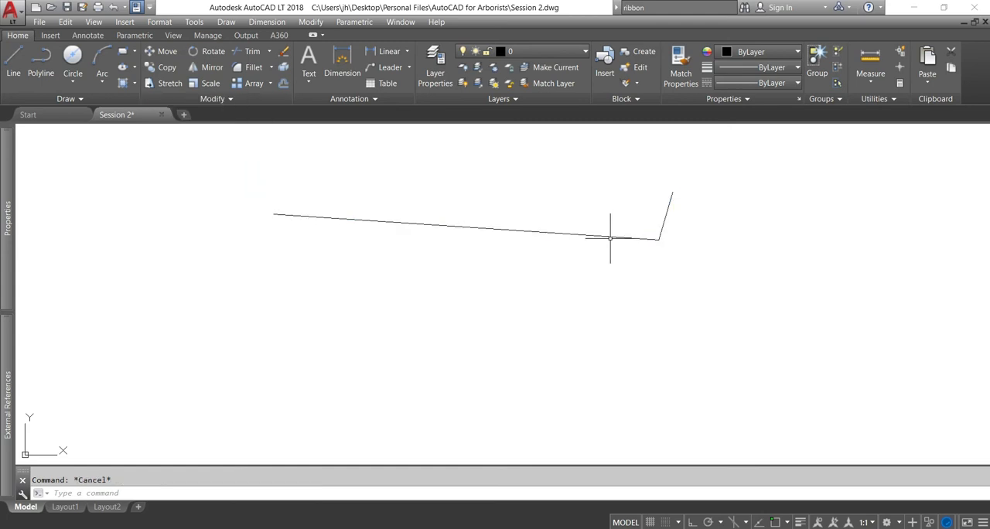
Join the nearly horizontal polyline and the short steep polyline into one polyline
left_click(685, 260)
left_click(645, 196)
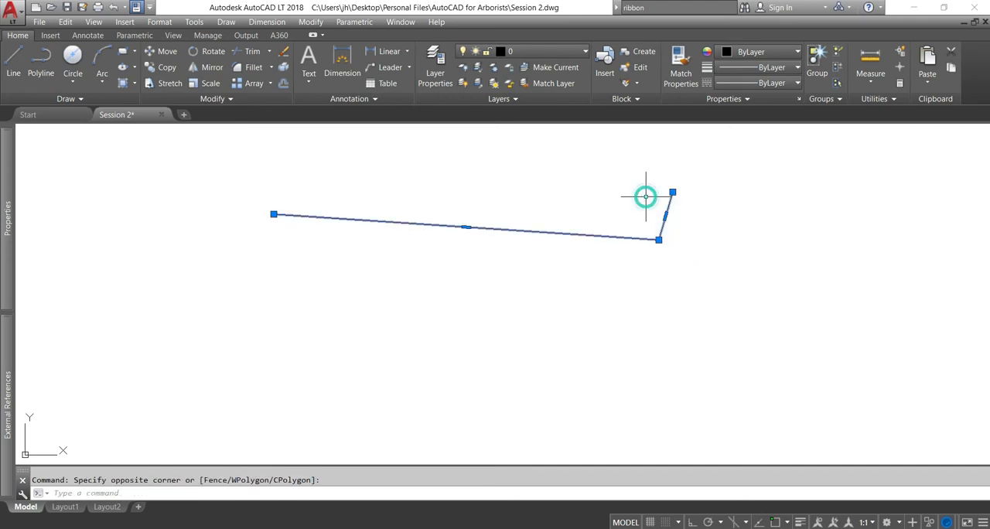
left_click(220, 99)
left_click(187, 131)
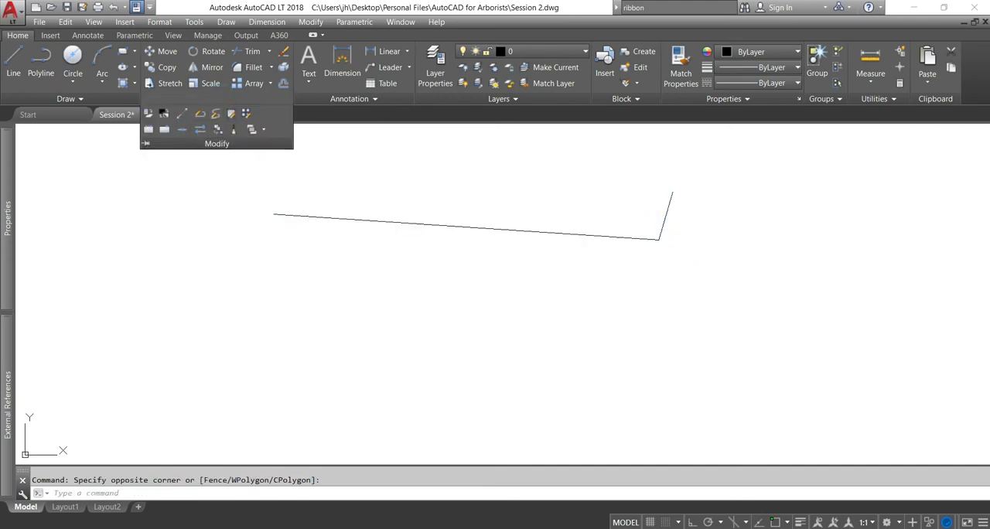
Select the joined polyline and erase it
left_click(551, 230)
left_click(542, 280)
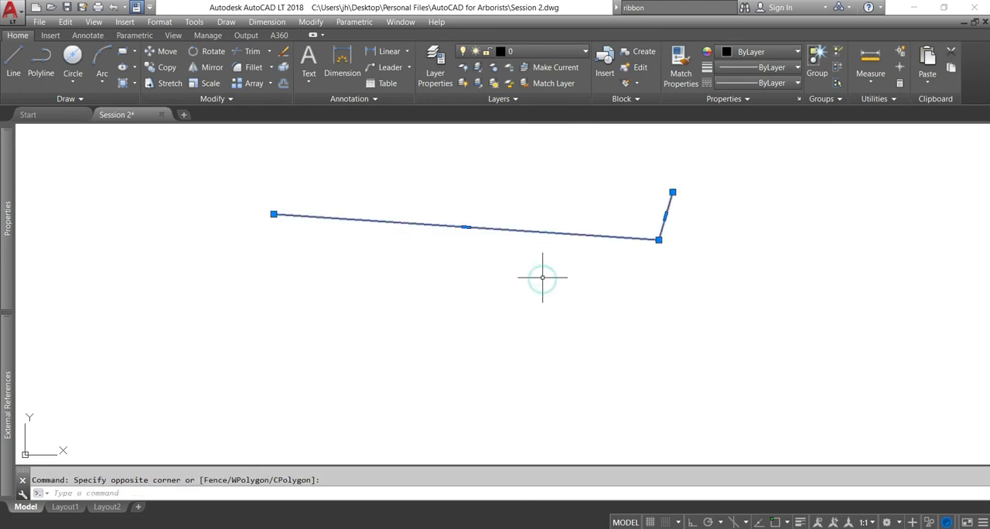
key("Delete")
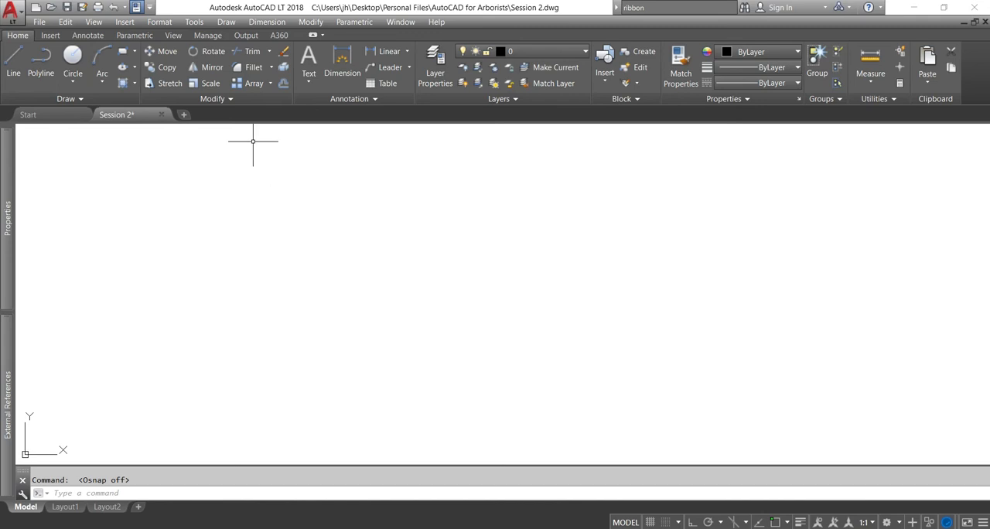
Draw a nearly horizontal single-segment polyline across the empty drawing area with object snap off
left_click(41, 62)
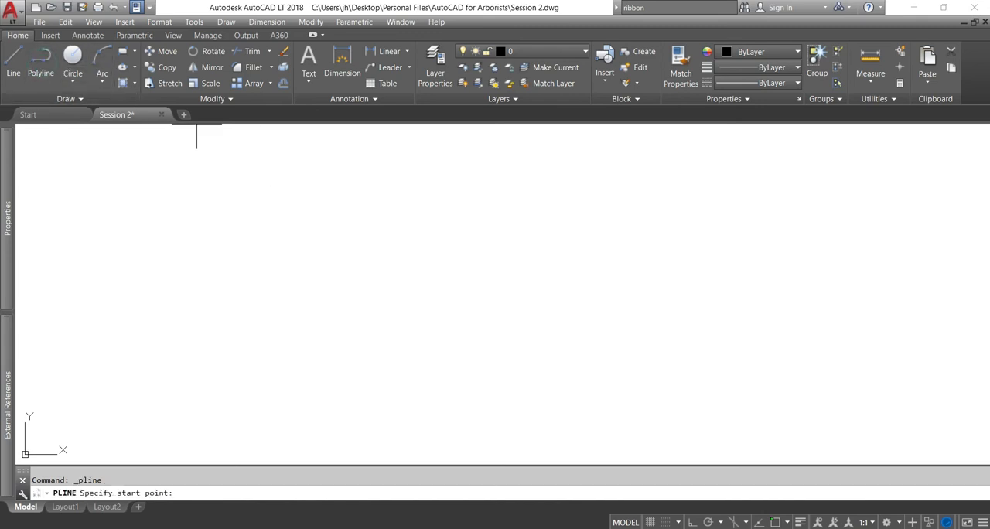
left_click(244, 230)
left_click(387, 230)
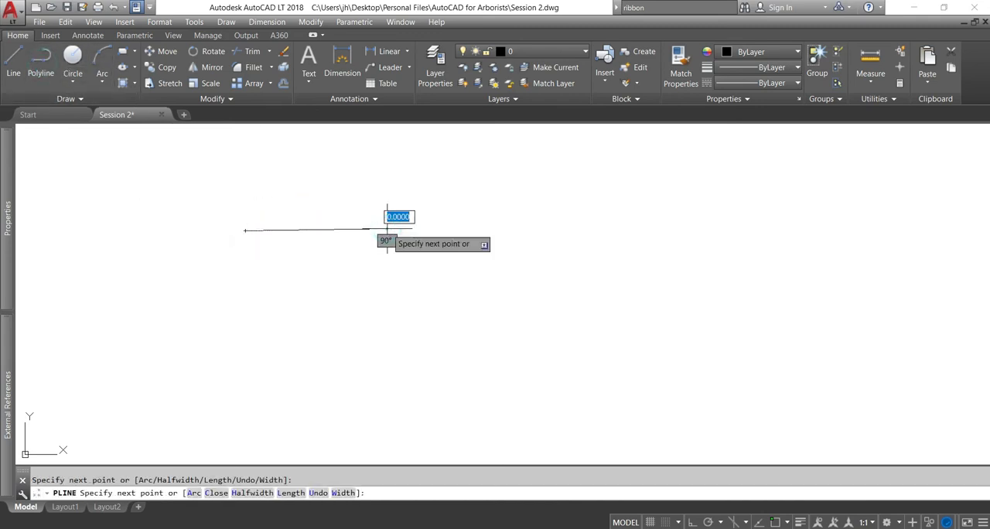
key("Return")
key("Return")
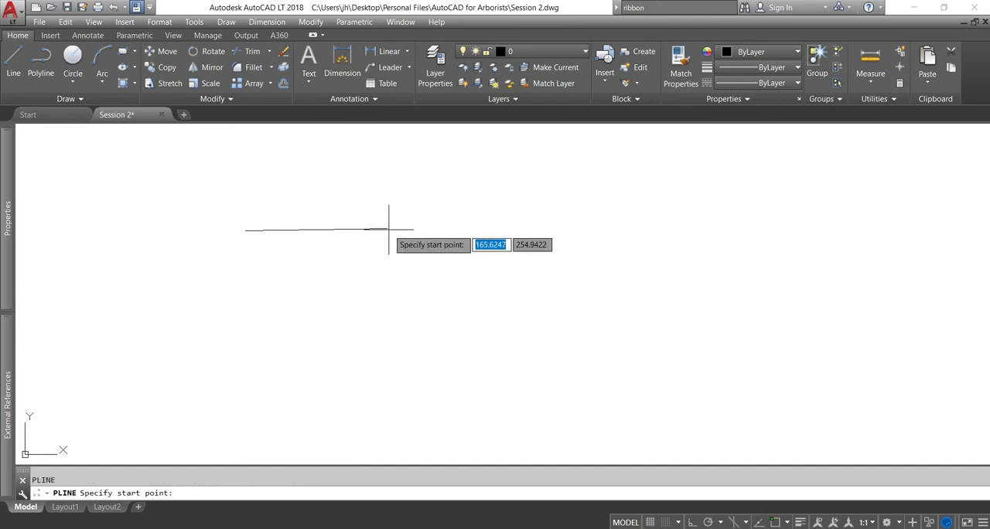
Draw a second, nearly vertical polyline downward, starting by eye at the right end of the horizontal polyline
left_click(388, 228)
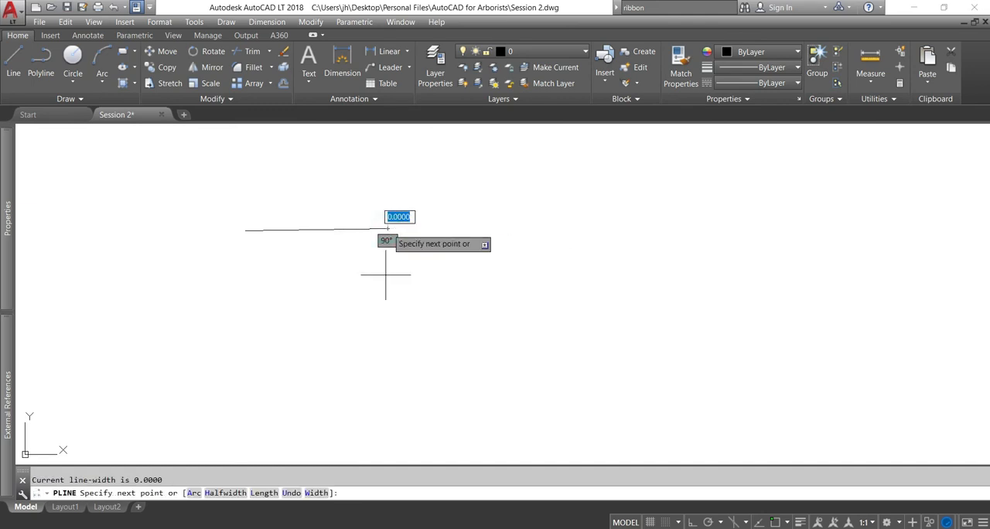
left_click(386, 321)
key("Return")
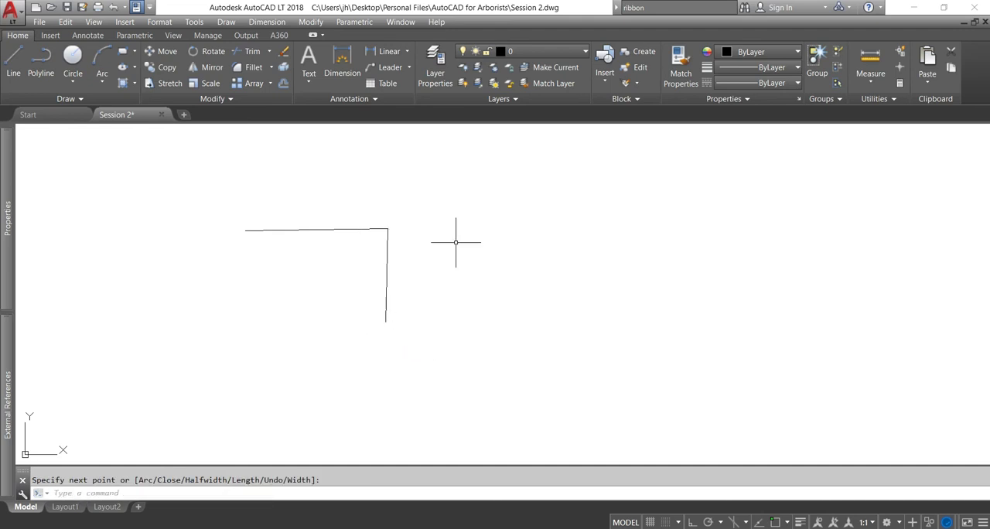
Inspect the corner between the two polylines up close, select both polylines and erase them
scroll(389, 224, "up", 5)
scroll(383, 230, "up", 2)
scroll(378, 226, "up", 5)
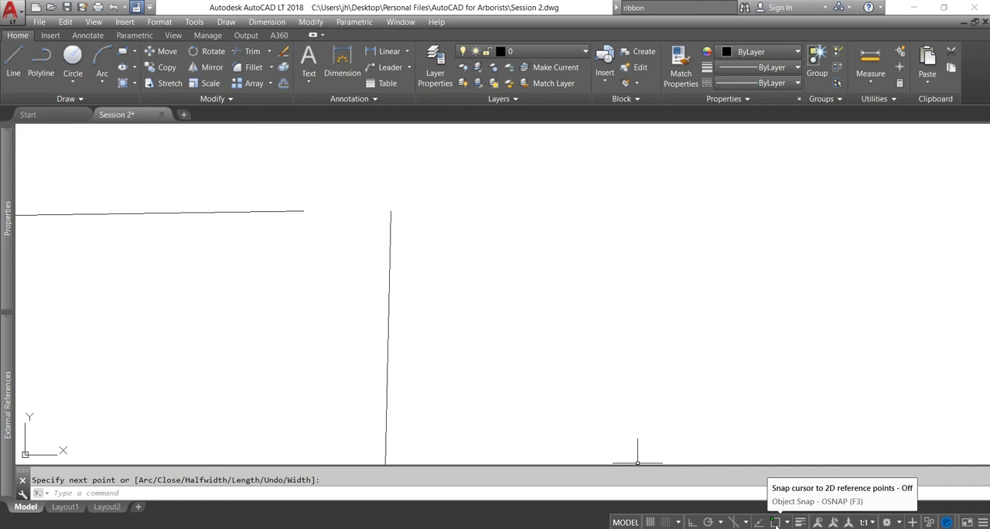
left_click(497, 357)
left_click(263, 194)
key("Delete")
Turn on object snap and review the list of available snap modes without changing any
left_click(775, 522)
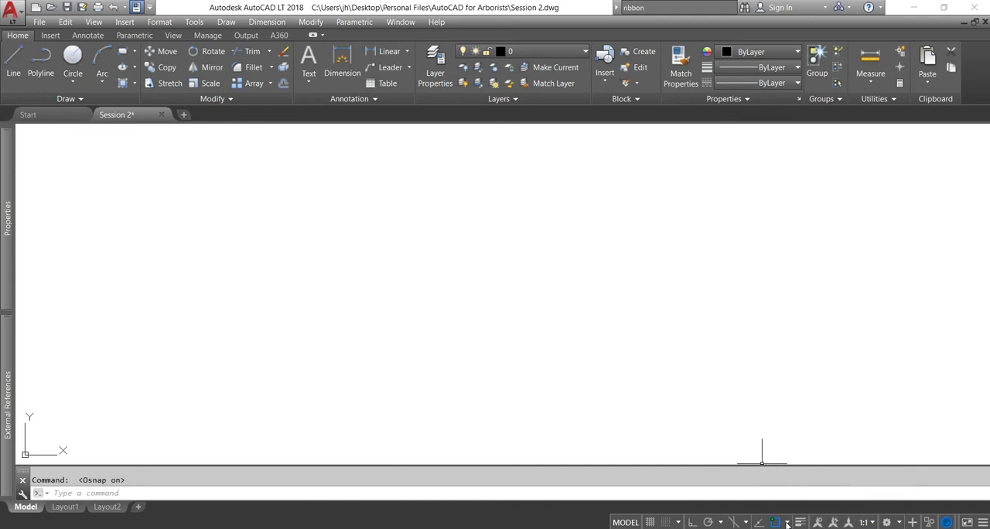
left_click(787, 523)
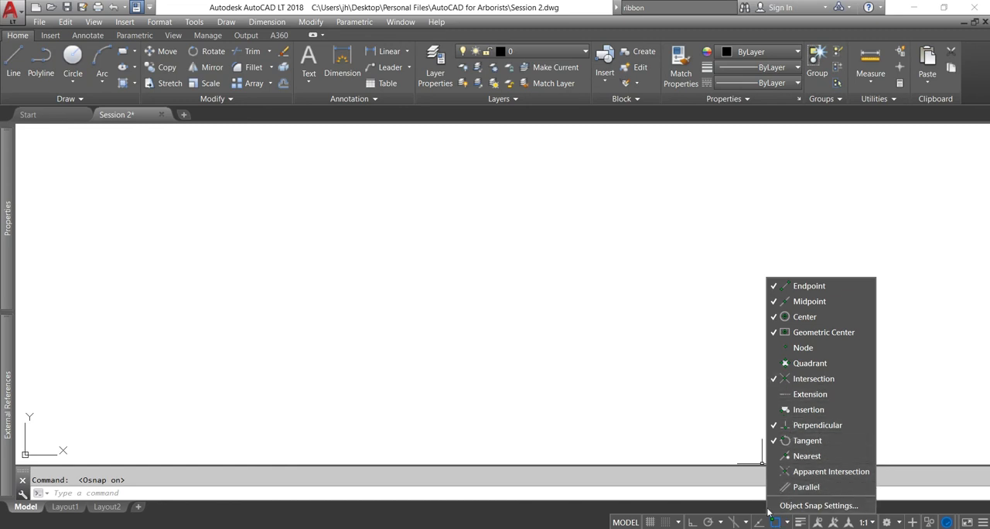
left_click(700, 404)
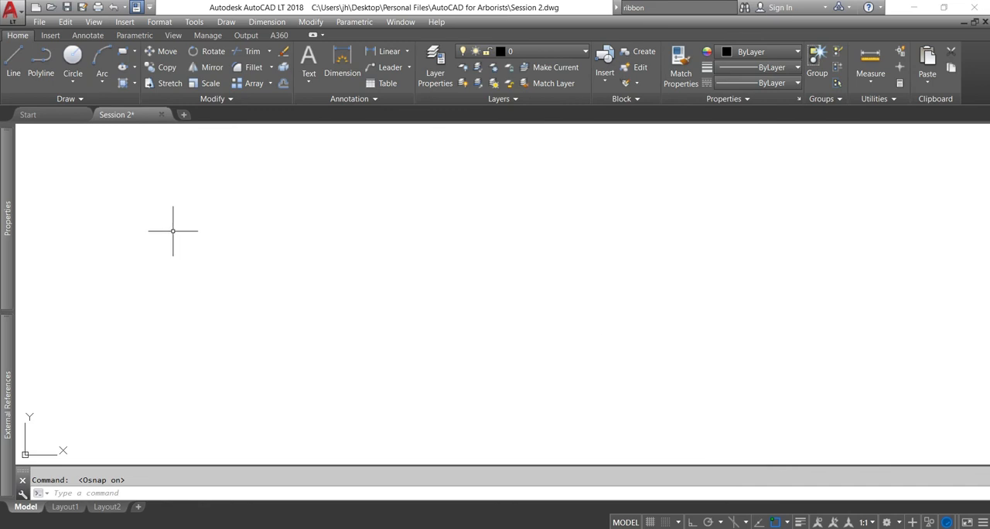
Draw a nearly horizontal single-segment polyline across the left half of the empty drawing area
left_click(41, 61)
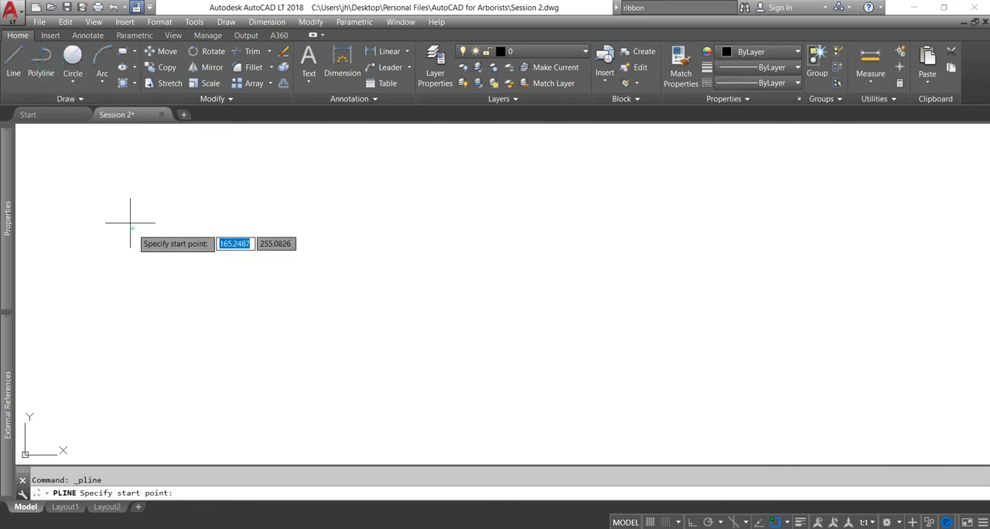
left_click(133, 228)
left_click(398, 226)
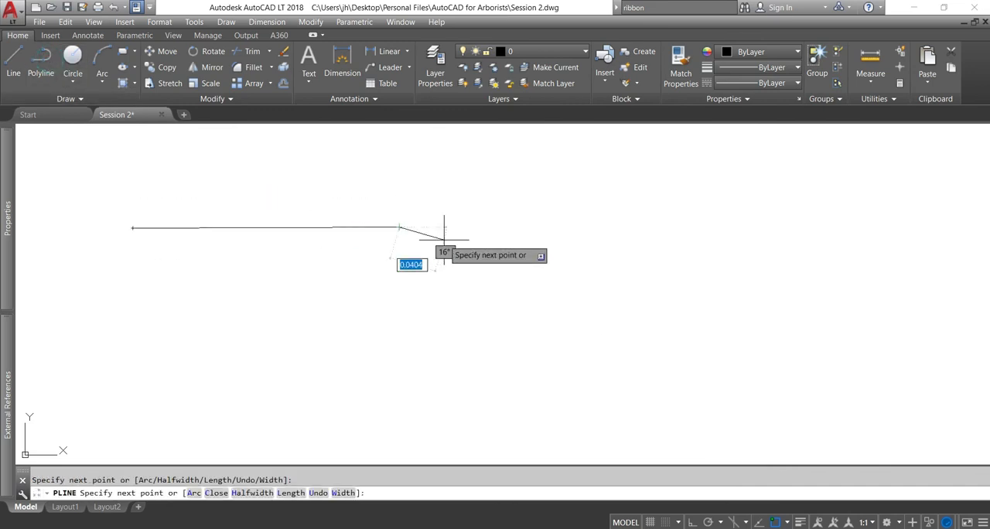
key("Return")
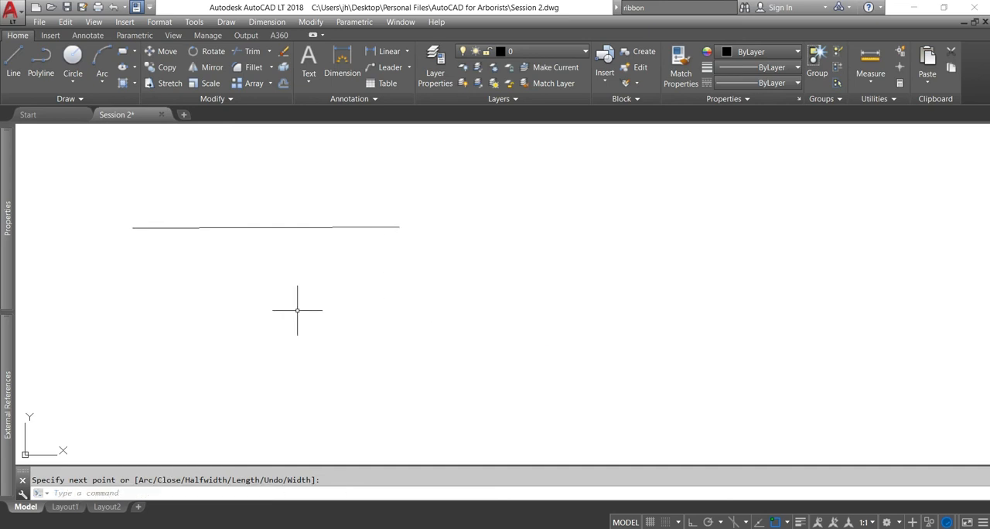
Draw a steep polyline from a point below up to the right endpoint of the horizontal polyline using the Endpoint snap
key("Return")
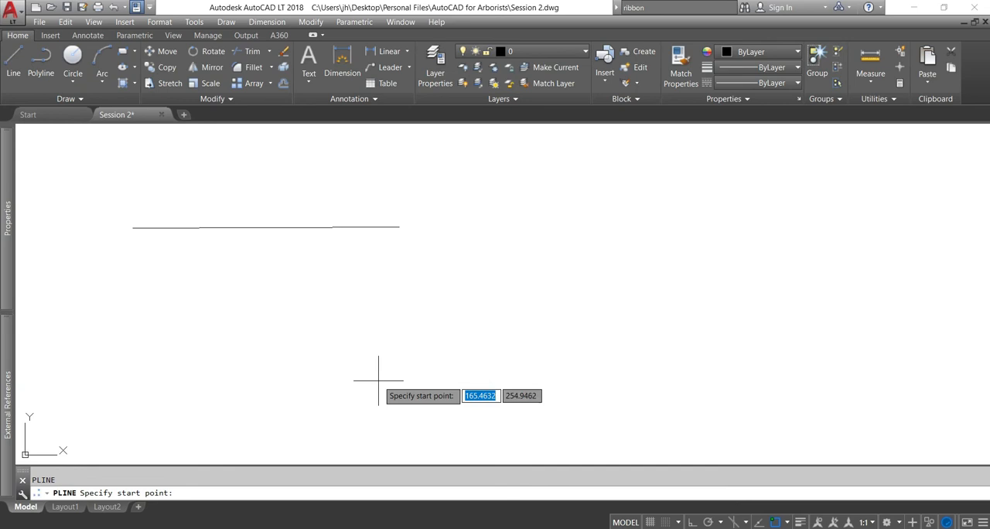
left_click(356, 361)
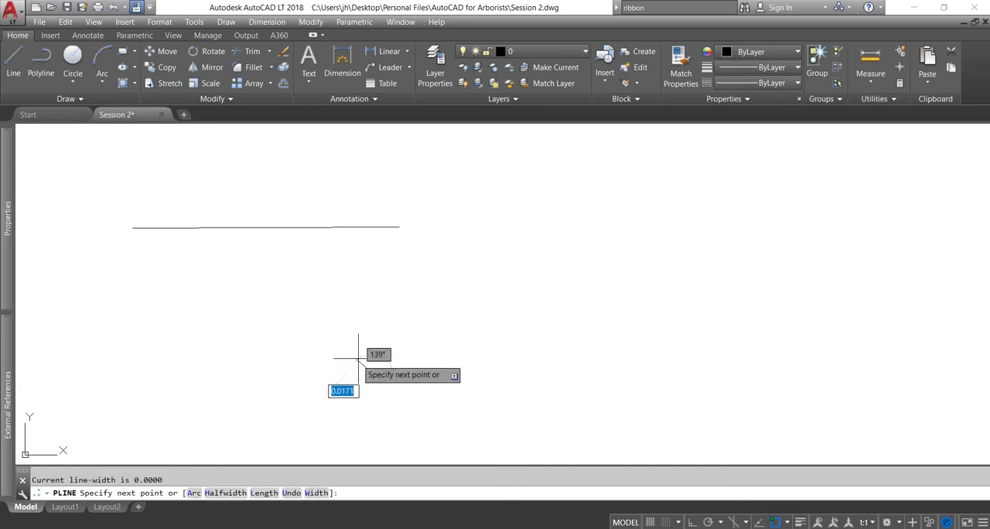
left_click(399, 227)
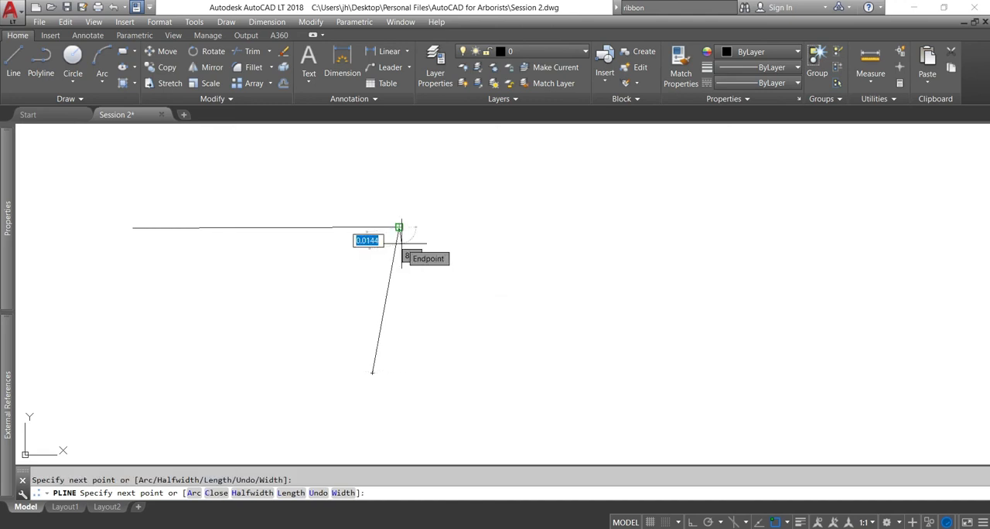
key("Return")
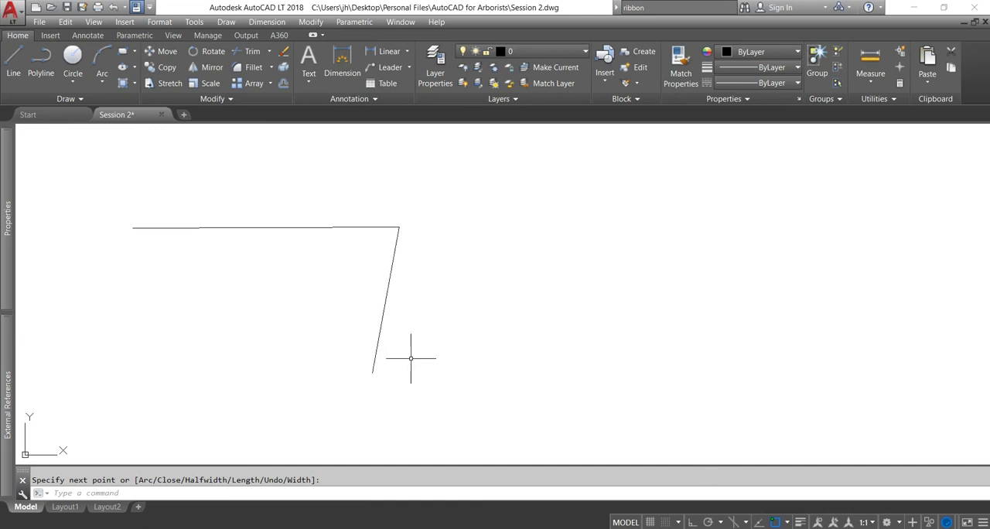
Draw a polyline from open space right of the steep polyline to that polyline's midpoint using the Midpoint snap
left_click(787, 524)
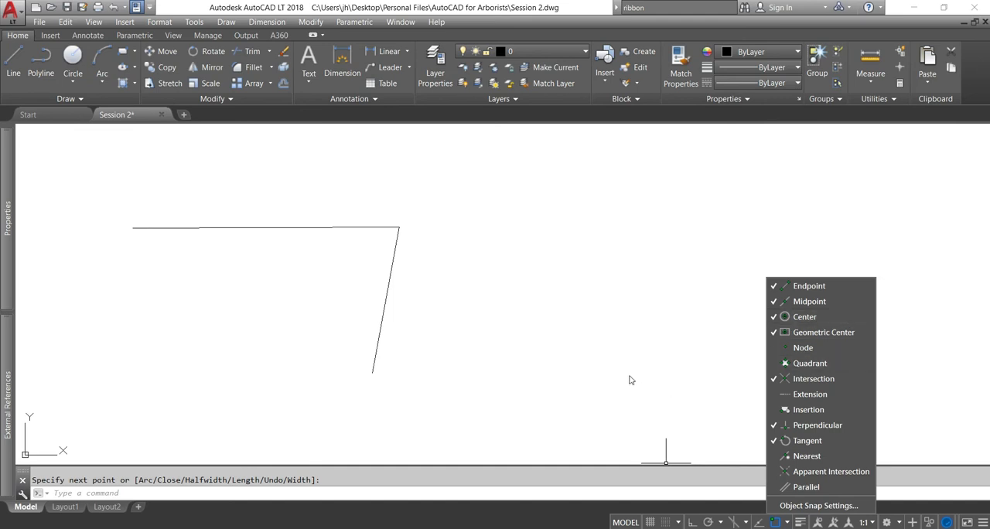
key("Return")
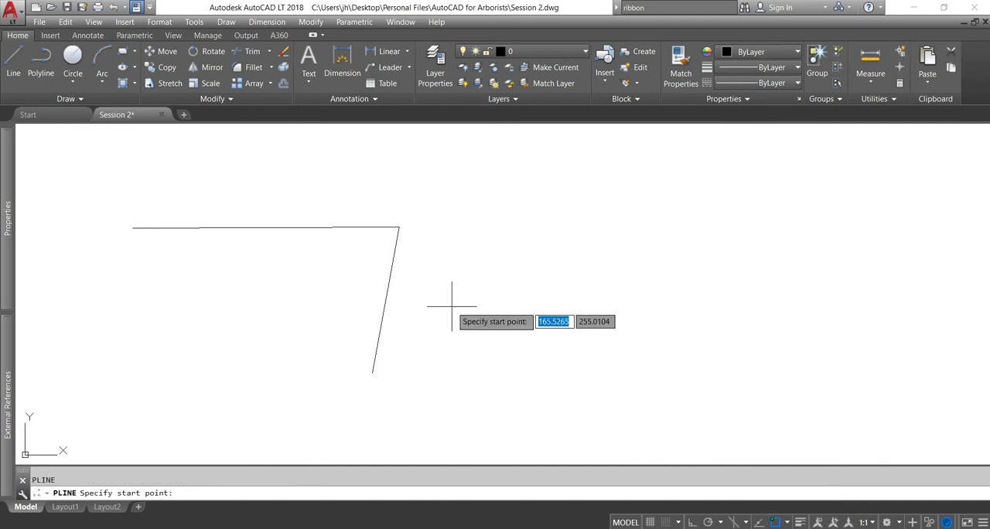
left_click(576, 325)
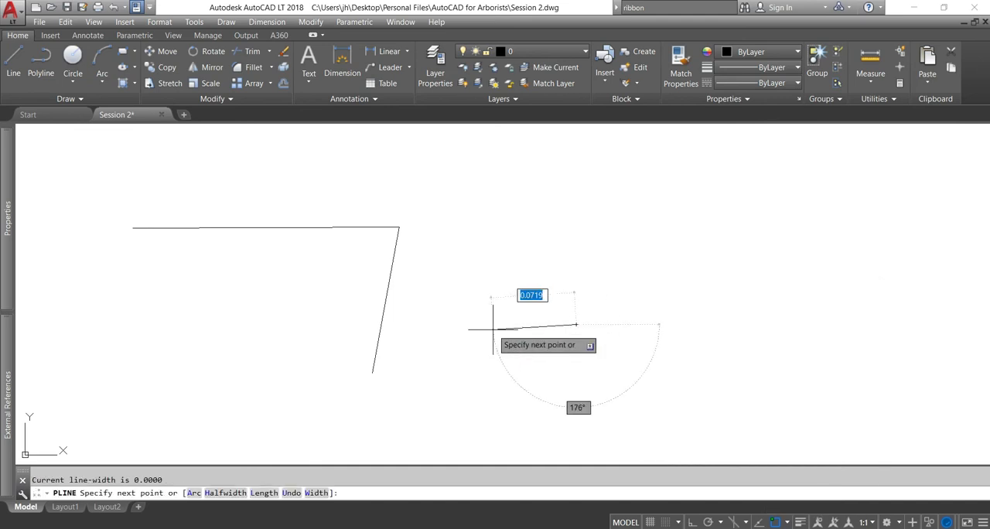
left_click(393, 298)
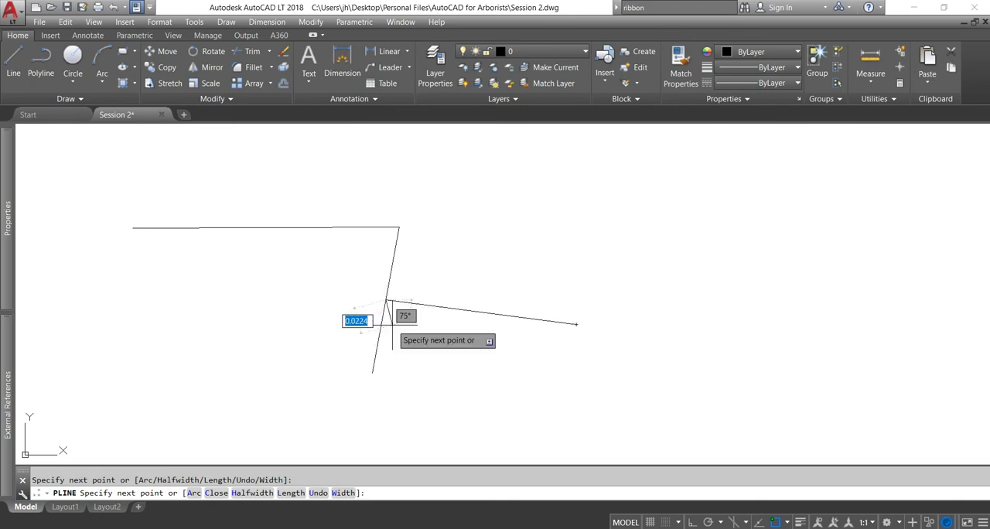
key("Return")
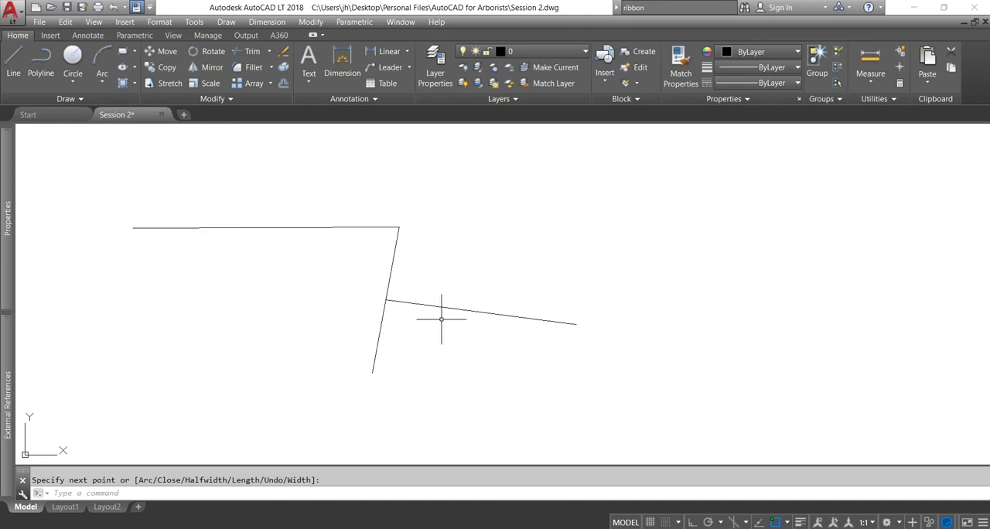
left_click(574, 370)
key("Escape")
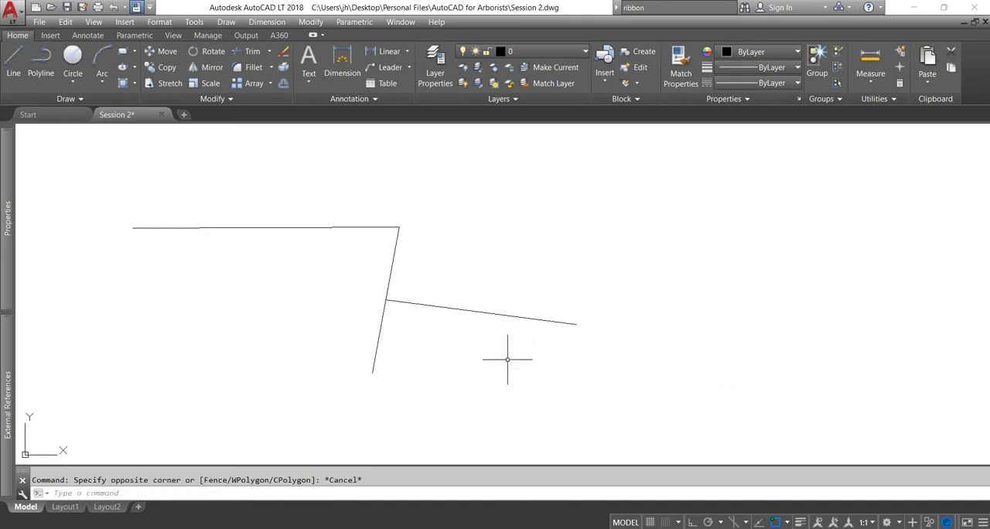
Draw a polyline from a point below the midpoint branch to the steep polyline, meeting it with the Perpendicular snap
left_click(41, 62)
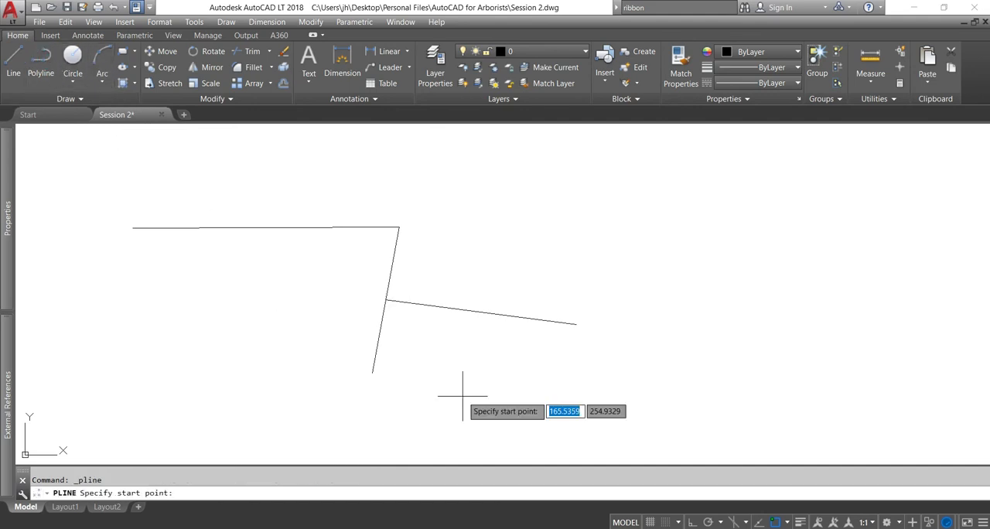
left_click(525, 354)
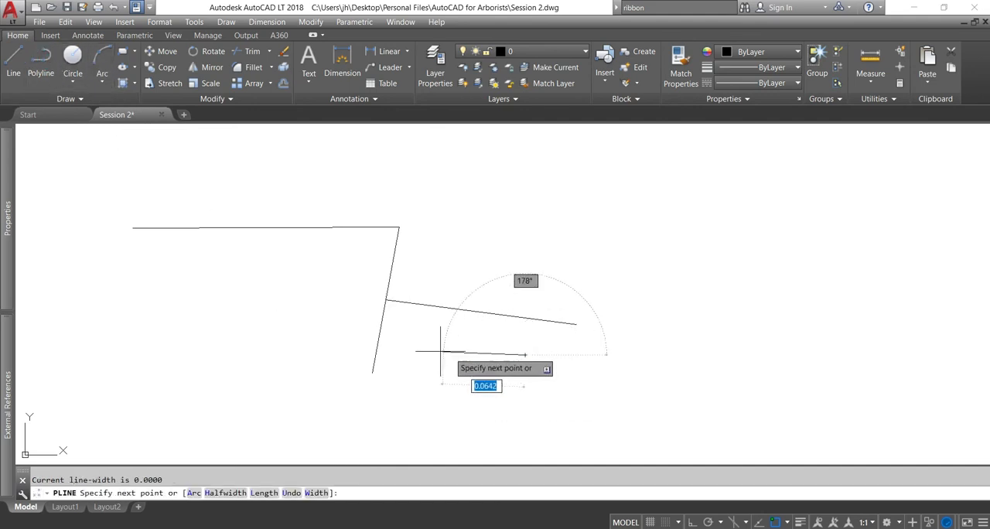
left_click(380, 329)
key("Return")
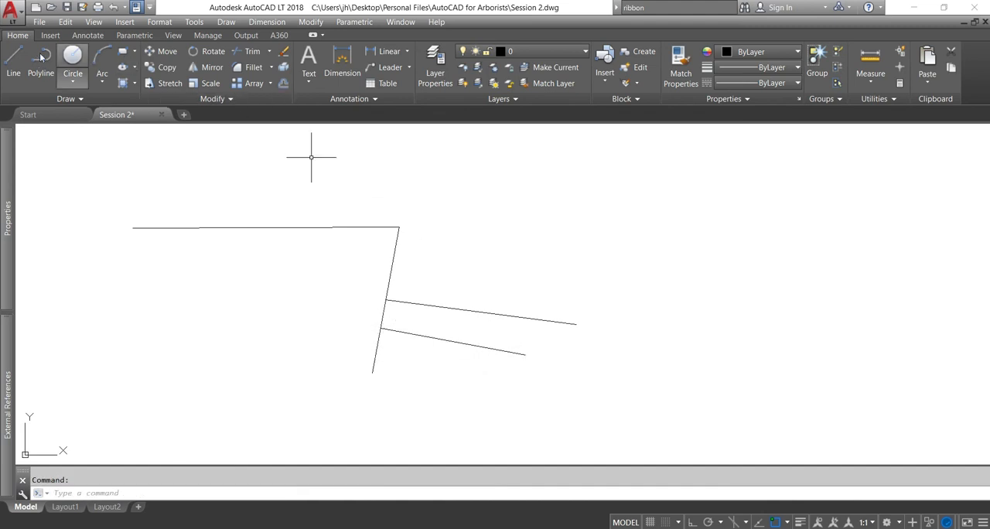
Draw a small circle above and to the right of the corner where the horizontal and steep polylines meet
left_click(73, 60)
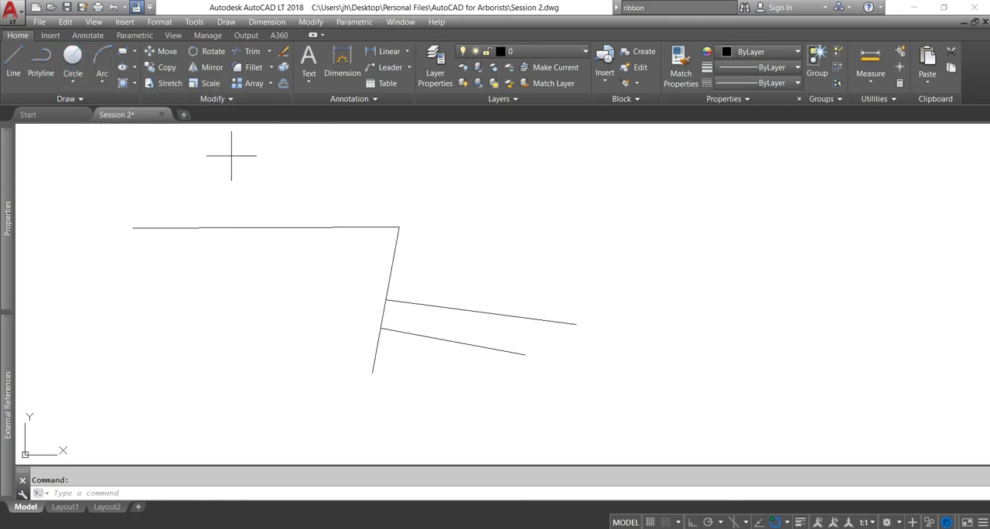
left_click(507, 196)
left_click(468, 214)
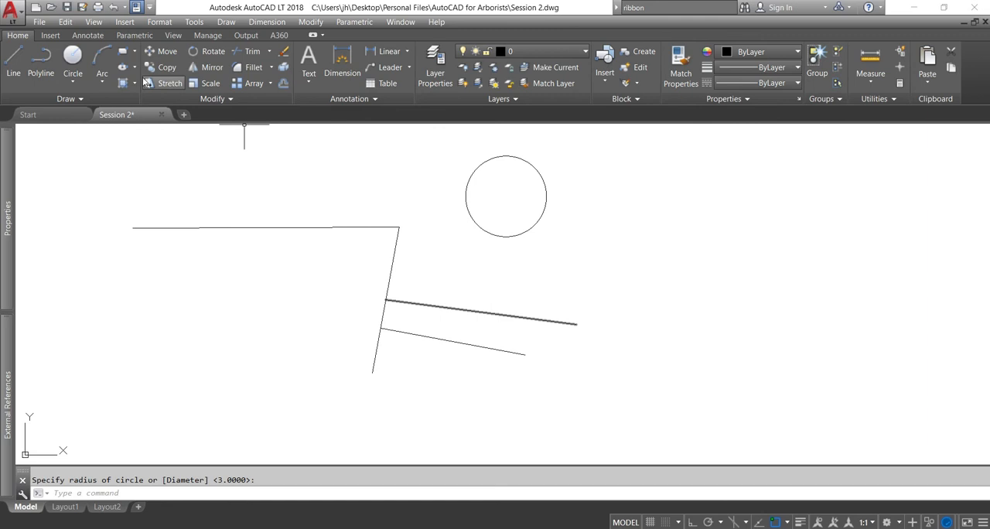
Draw a polyline from the corner of the horizontal and steep polylines to the circle's upper-left side using the Tangent snap
left_click(41, 59)
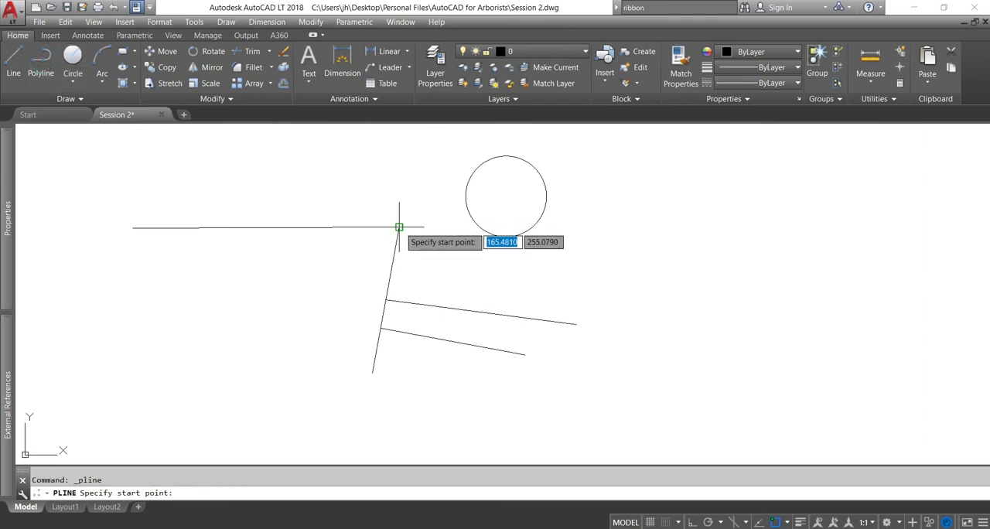
left_click(398, 227)
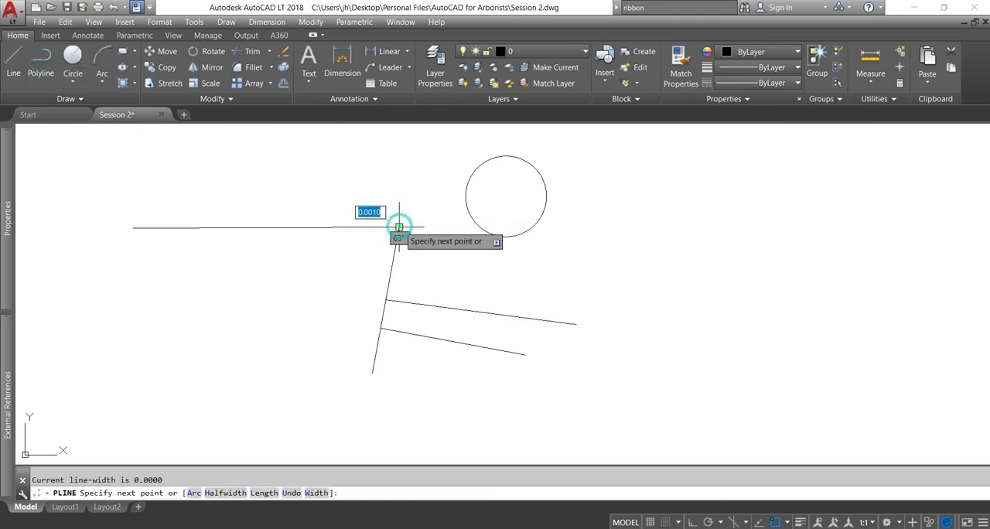
left_click(471, 167)
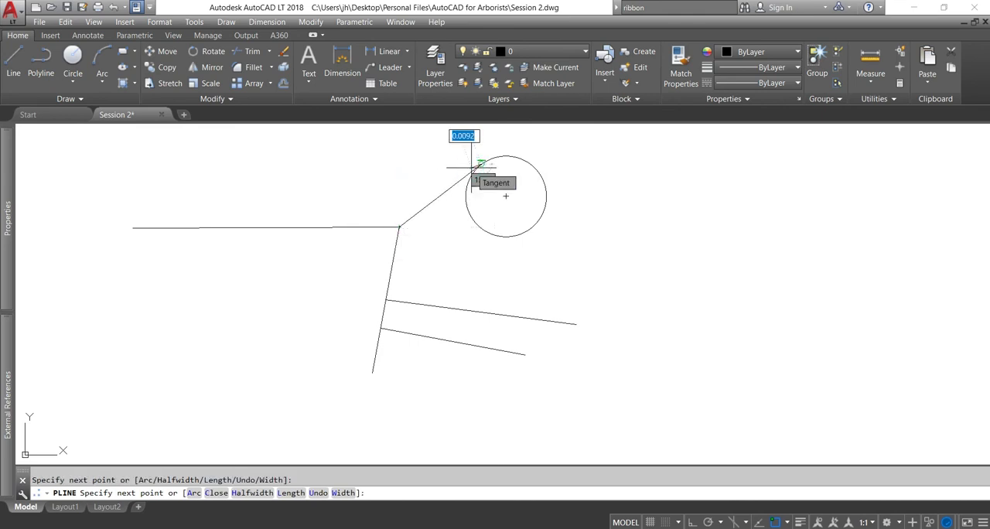
key("Return")
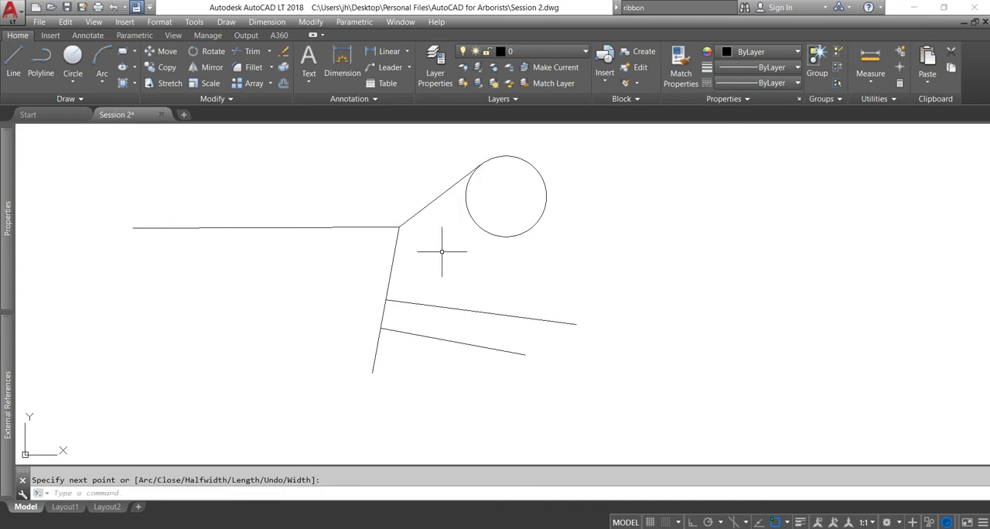
Draw a polyline from the same corner to the centre of the circle using the Center snap
key("Return")
left_click(399, 226)
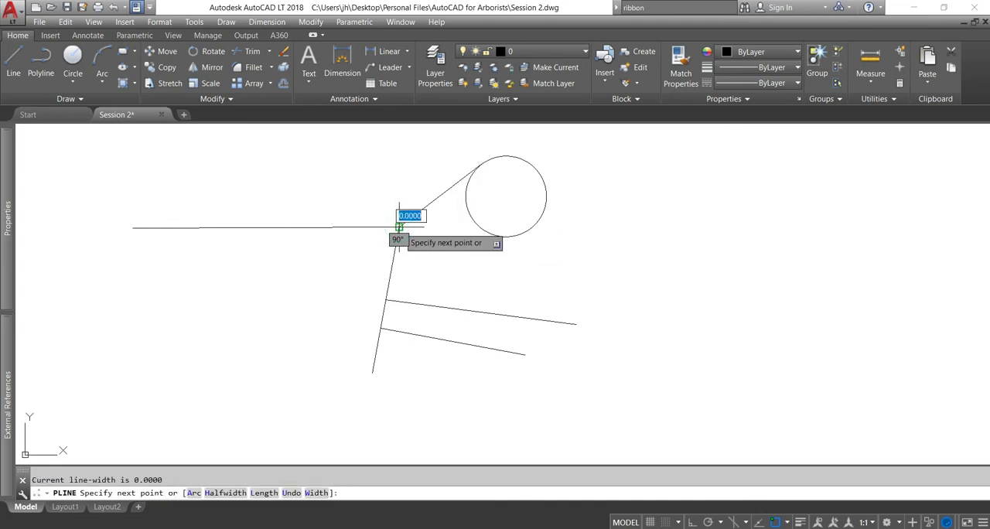
left_click(506, 196)
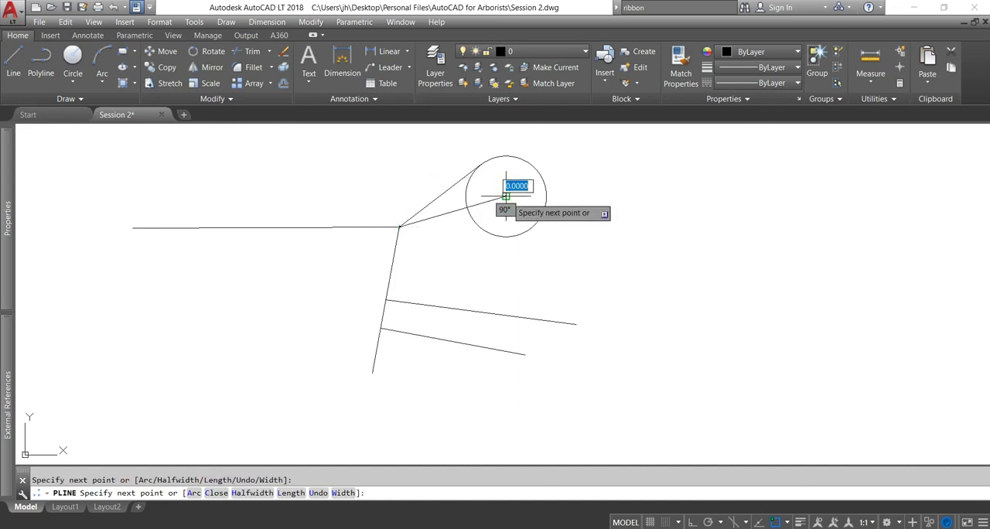
key("Return")
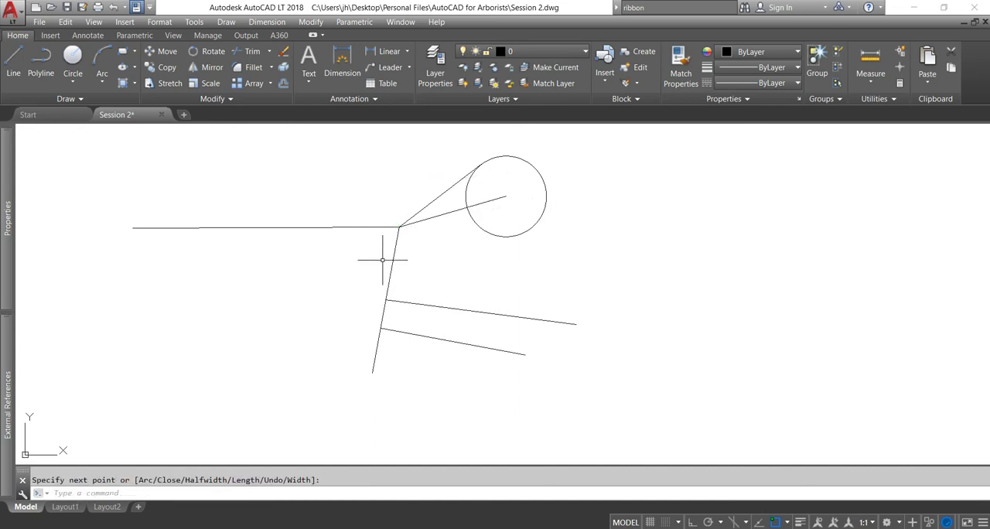
Draw a closed four-sided polyline to the right of the circle, snapping the last segment back to its start point
left_click(41, 61)
left_click(771, 222)
left_click(692, 299)
left_click(821, 365)
left_click(864, 295)
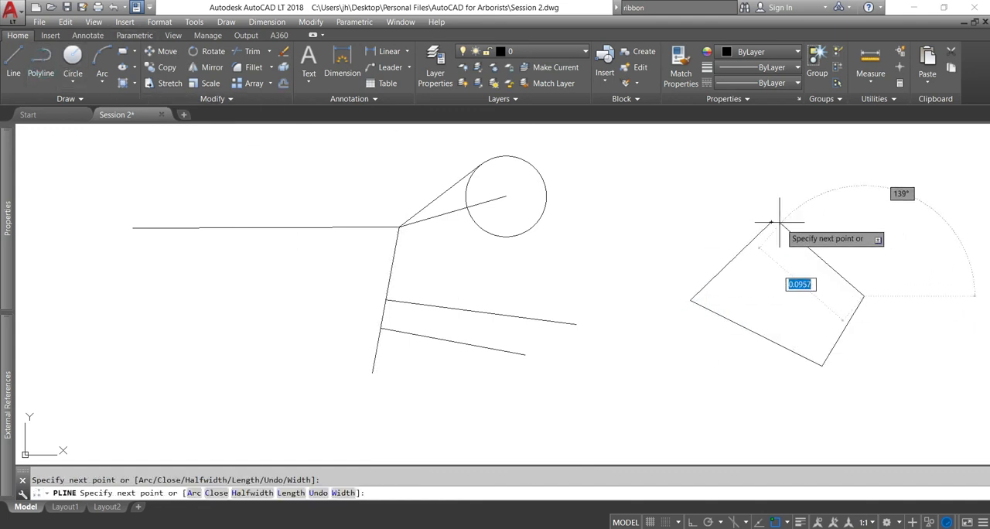
left_click(771, 222)
key("Return")
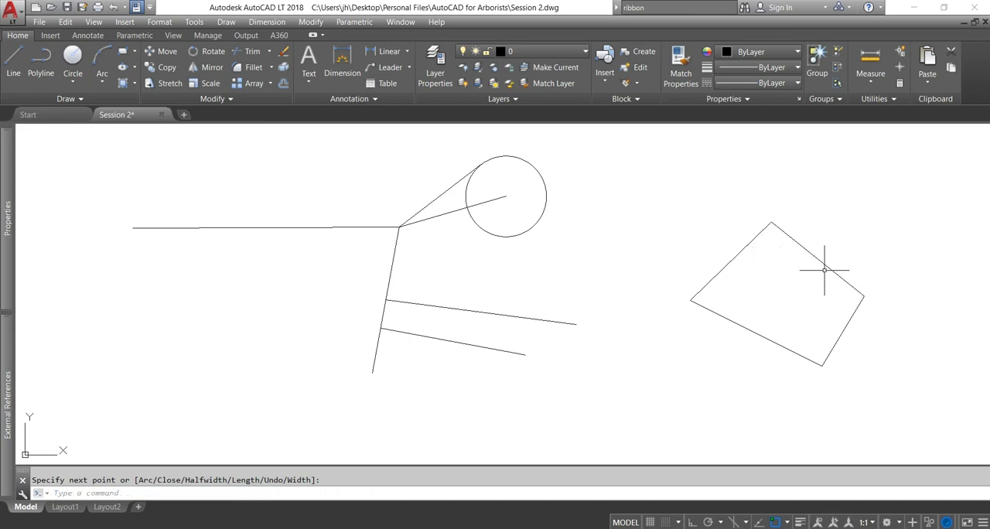
Draw a polyline from a point up and to the left of the quadrilateral to its Geometric Center snap
left_click(41, 62)
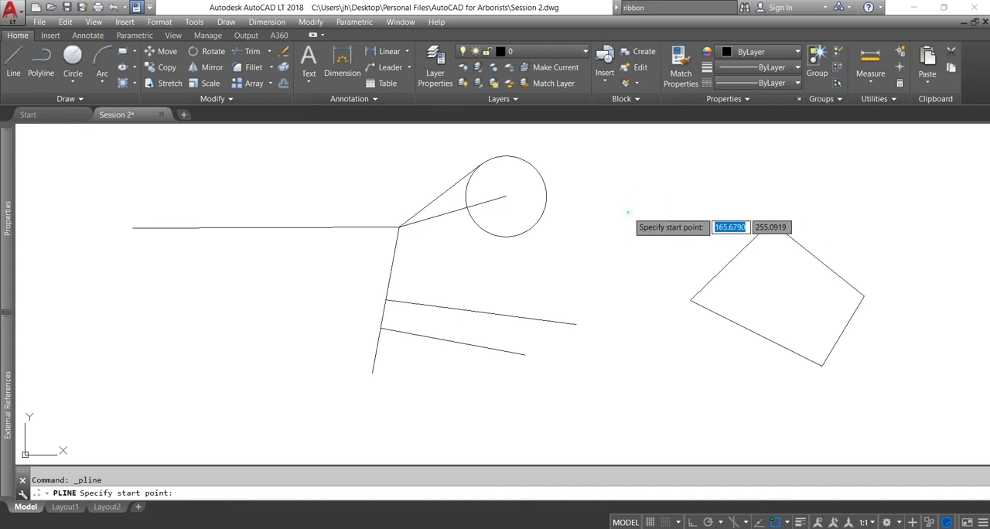
left_click(627, 210)
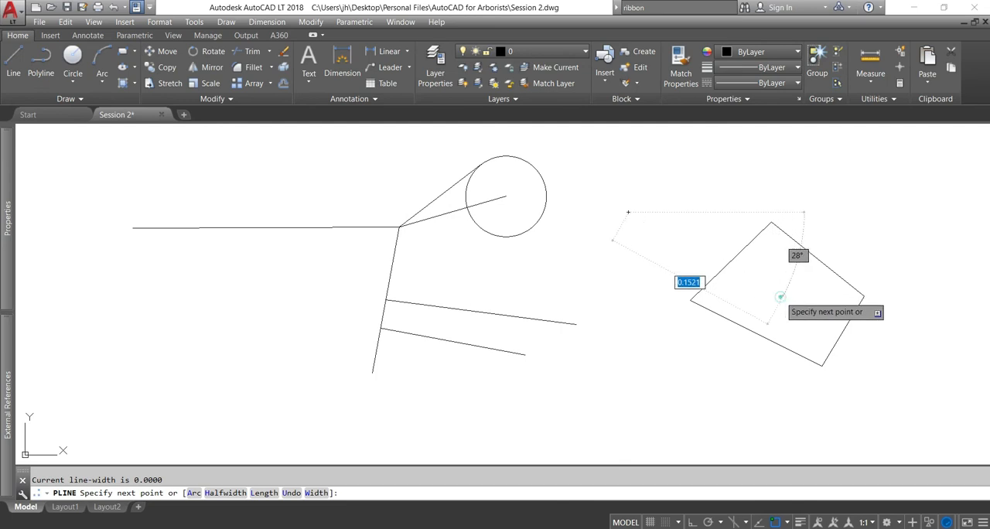
left_click(782, 295)
key("Return")
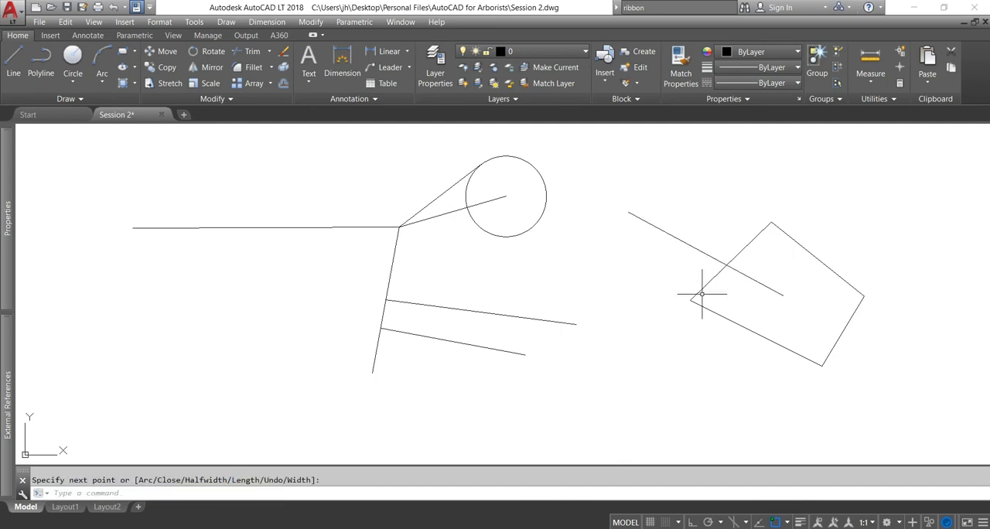
Draw a circle of about 0.085 radius centred on the Intersection snap of the slanted line and the quadrilateral's upper-left edge
left_click(786, 523)
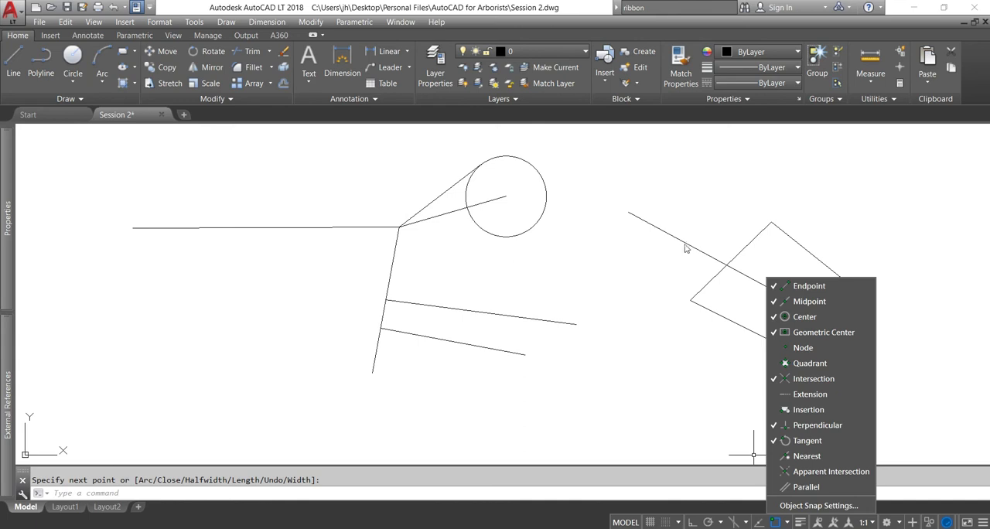
key("Escape")
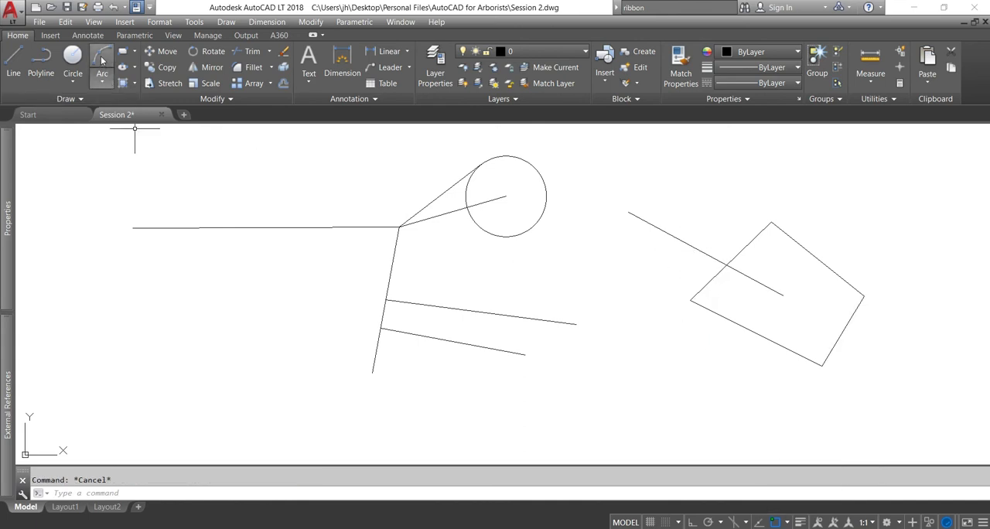
left_click(72, 59)
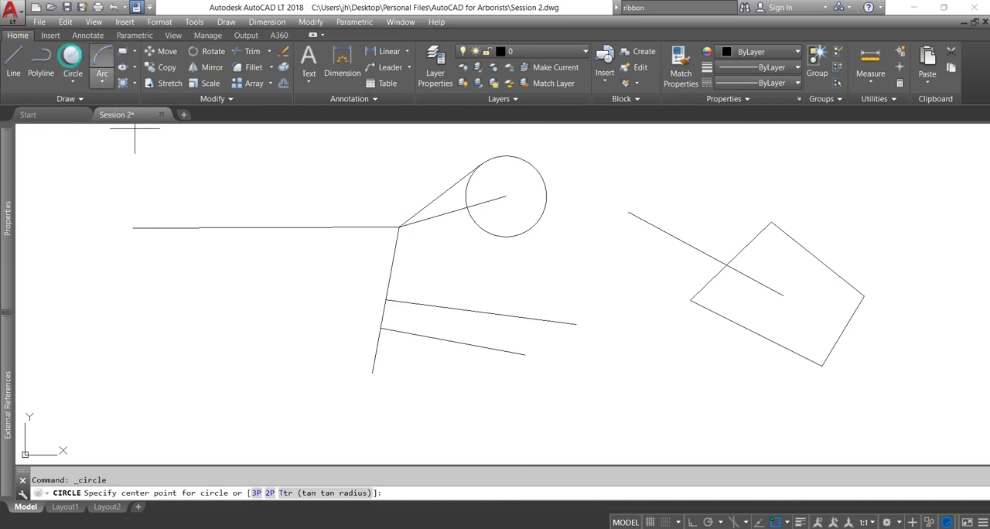
left_click(726, 266)
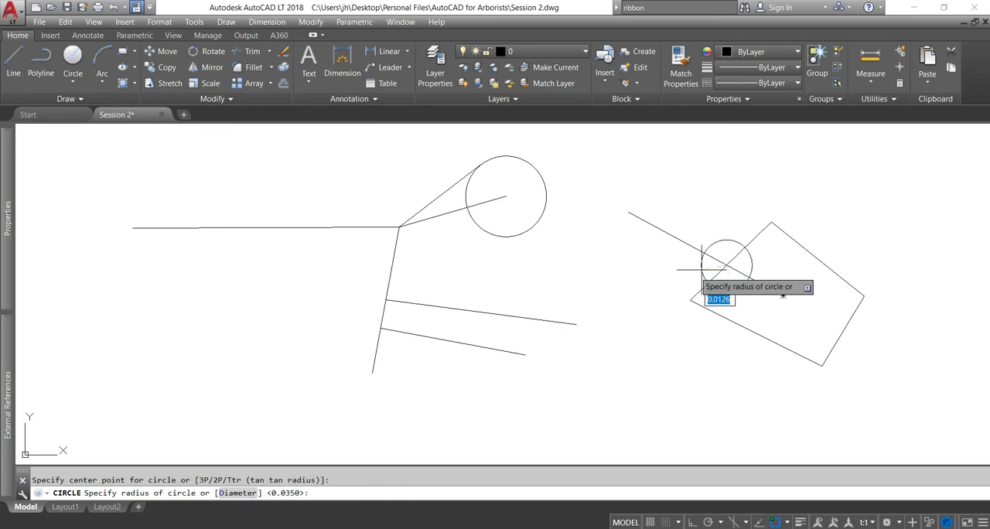
left_click(628, 279)
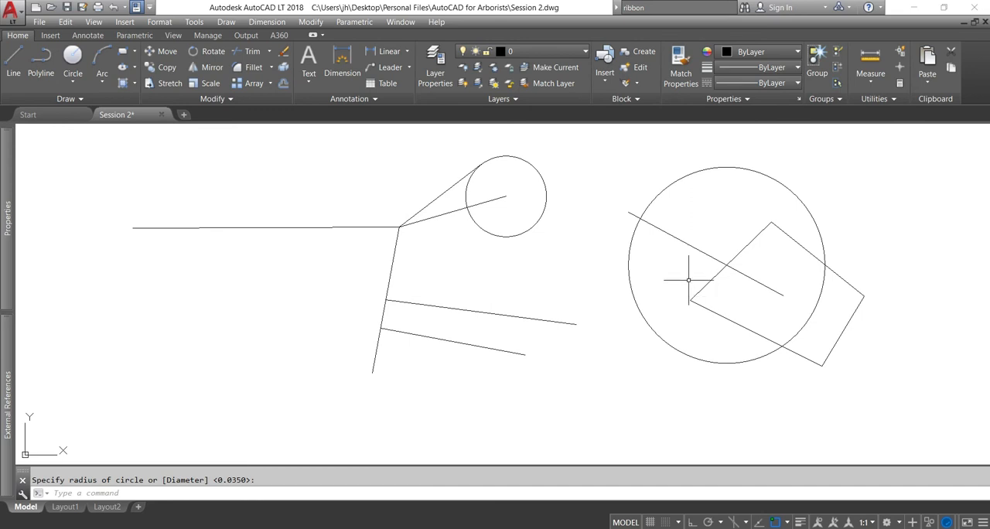
Draw two overlapping circles, one centred where the slanted line crosses the large circle, the other where the new circle's lower edge crosses it
key("Return")
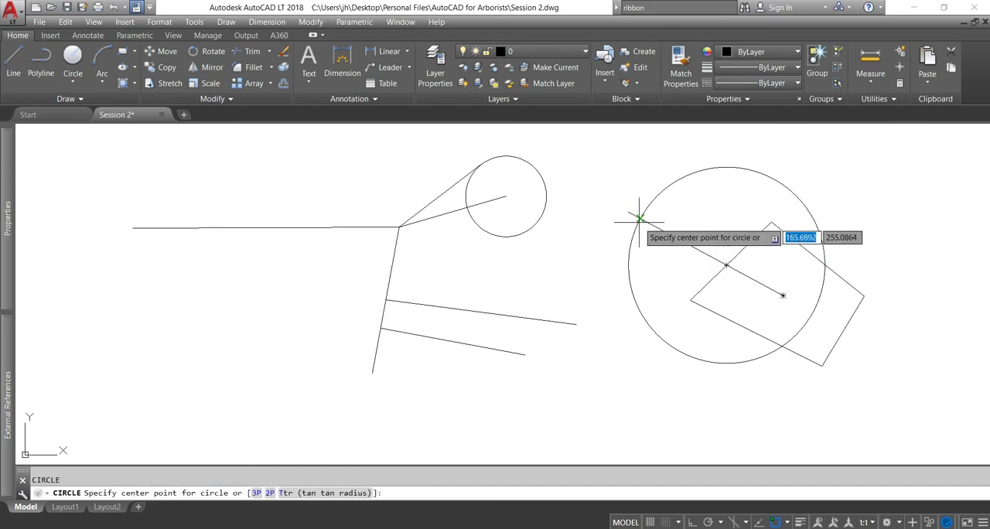
left_click(639, 218)
left_click(603, 246)
key("Return")
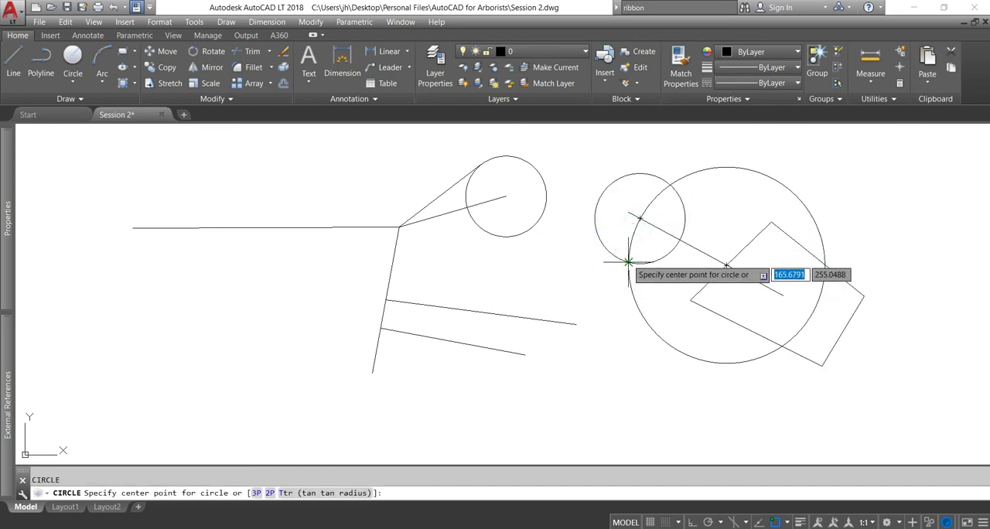
left_click(627, 261)
left_click(603, 306)
Draw a small circle centred where the lower overlapping circle's bottom edge intersects the large circle
key("Return")
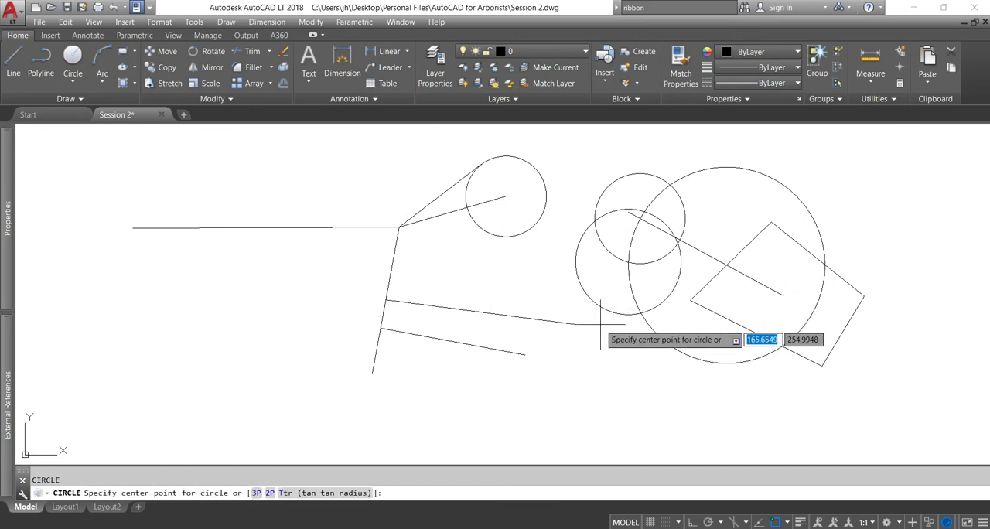
left_click(640, 313)
left_click(648, 331)
key("Return")
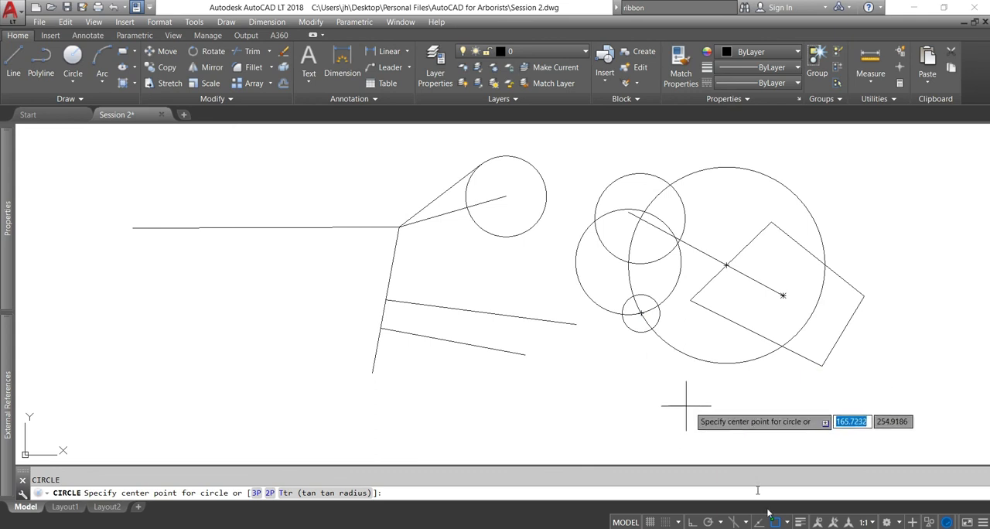
left_click(786, 522)
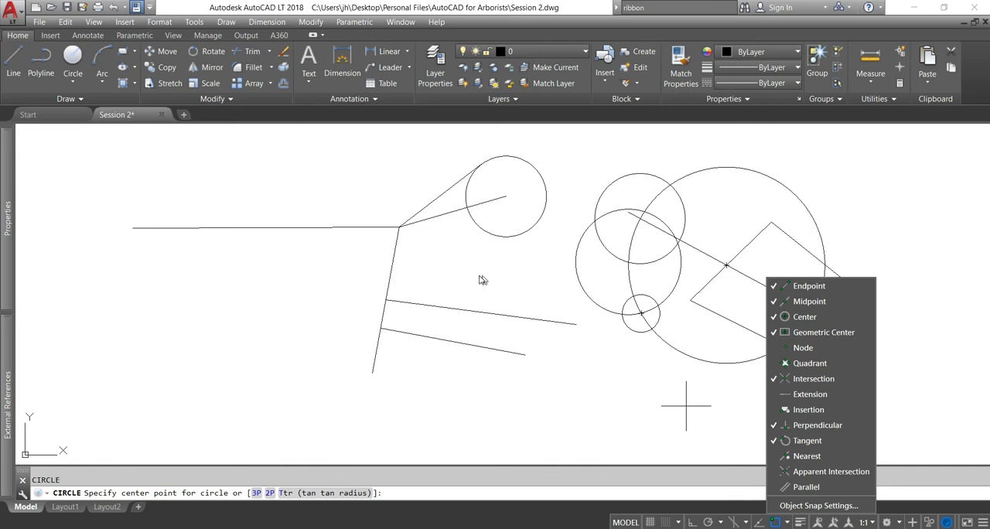
key("Escape")
key("Escape")
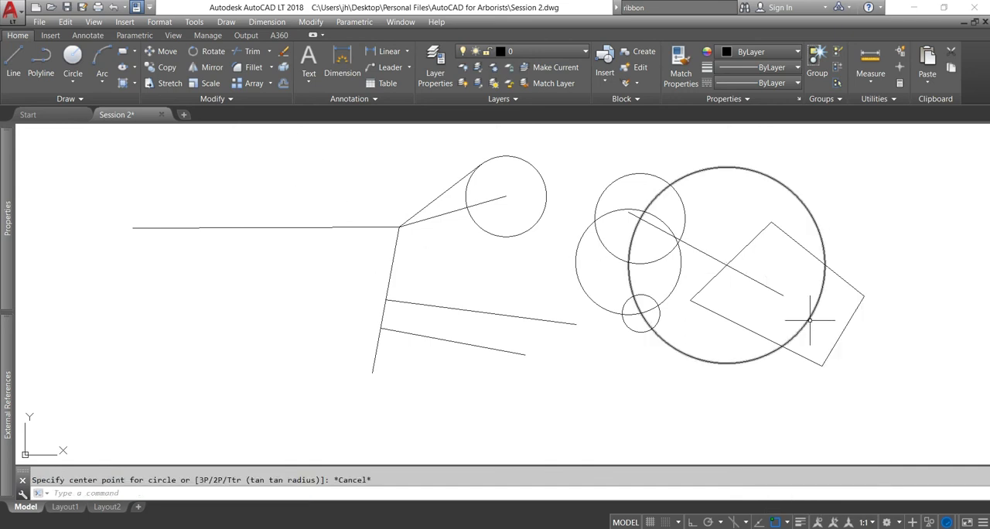
Erase all the lines, circles and the quadrilateral from the drawing
left_click(79, 133)
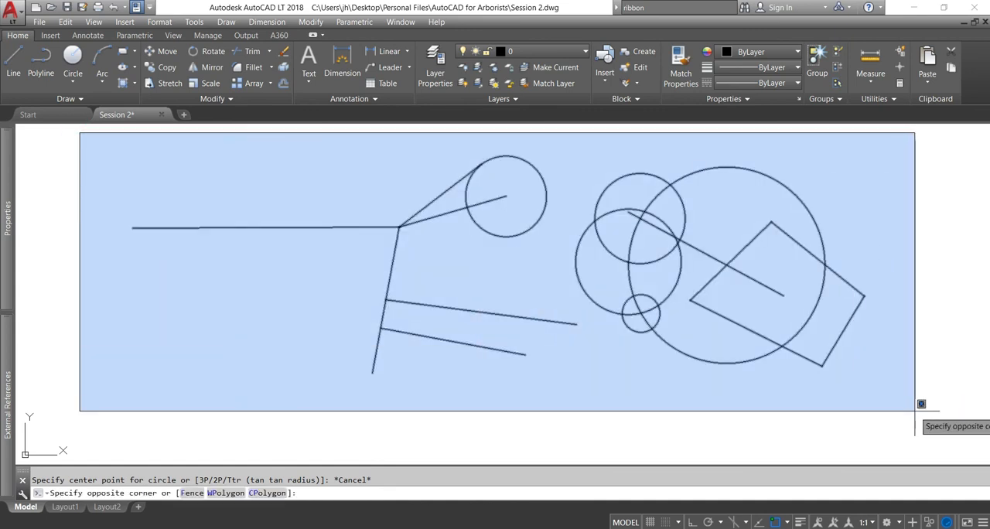
left_click(922, 412)
key("Delete")
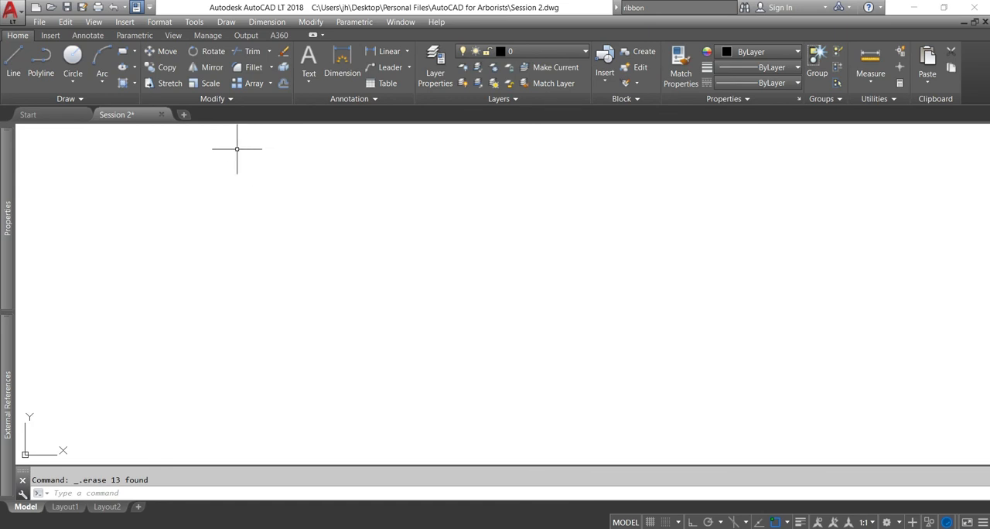
Turn on Ortho mode and draw a vertical polyline 2 units upward in the empty drawing area
key("F3")
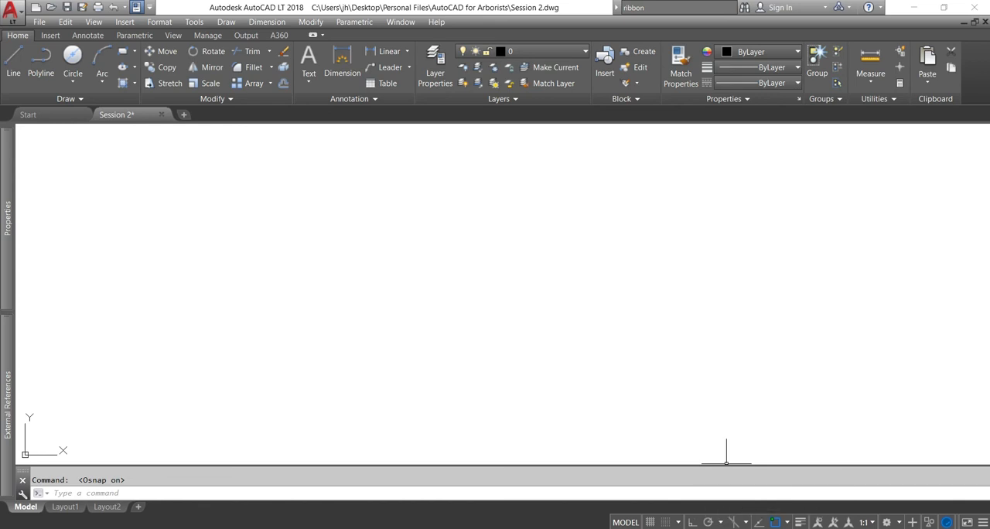
left_click(691, 522)
left_click(40, 62)
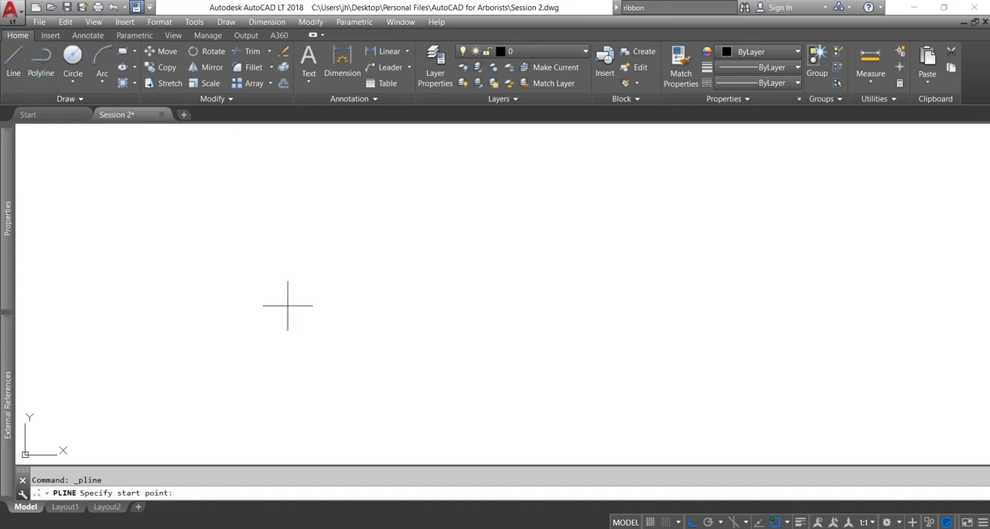
left_click(483, 326)
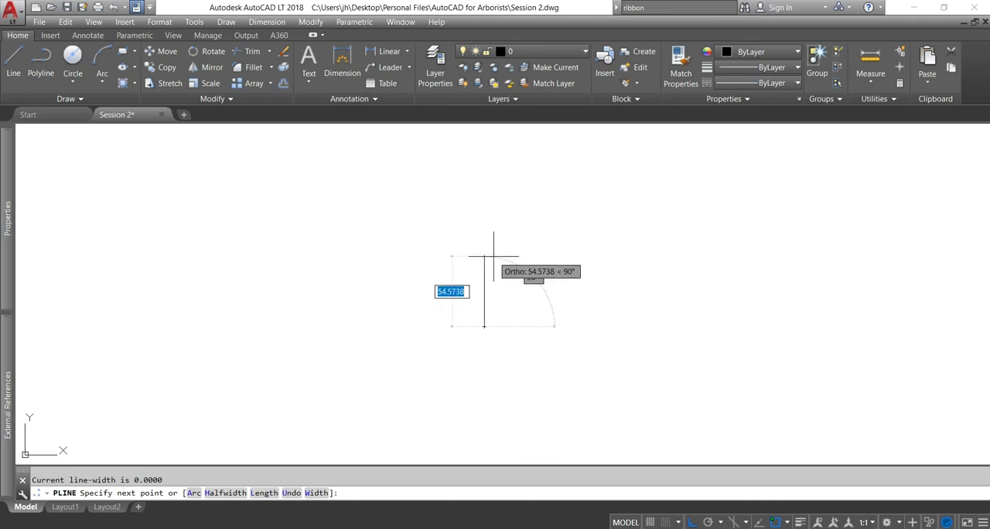
type("2")
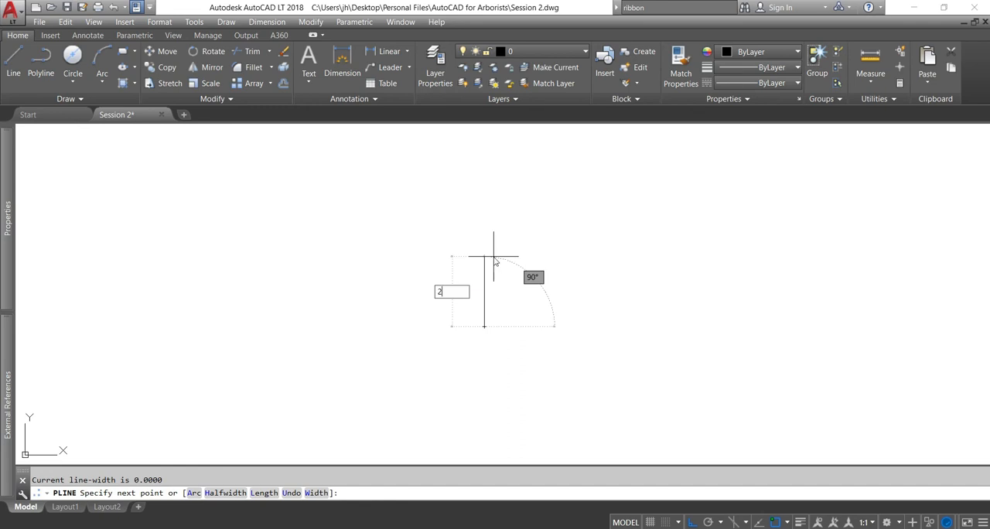
key("Return")
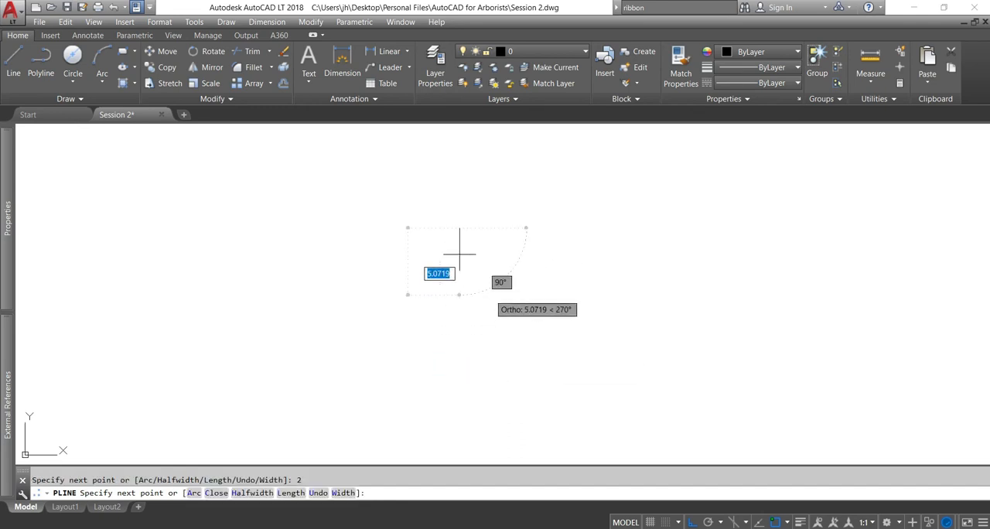
key("Return")
Draw a horizontal polyline 3 units to the right from the lower endpoint of the vertical line
scroll(466, 241, "up", 4)
middle_click_drag(463, 245, 470, 298)
key("Return")
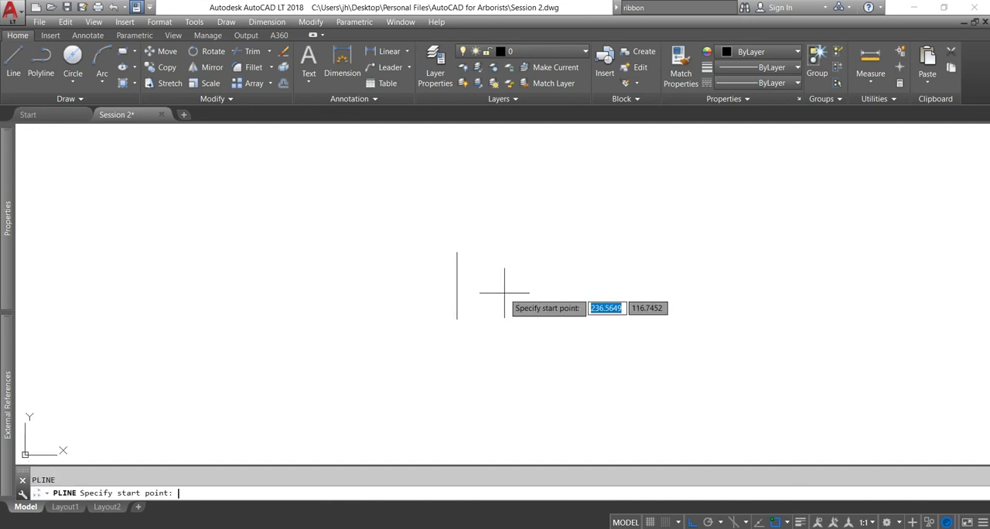
left_click(456, 318)
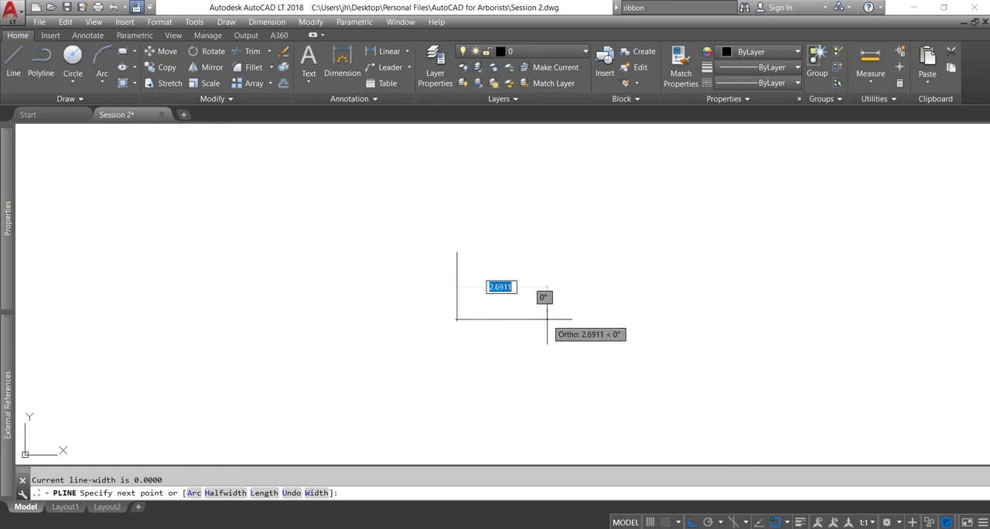
type("3")
key("Return")
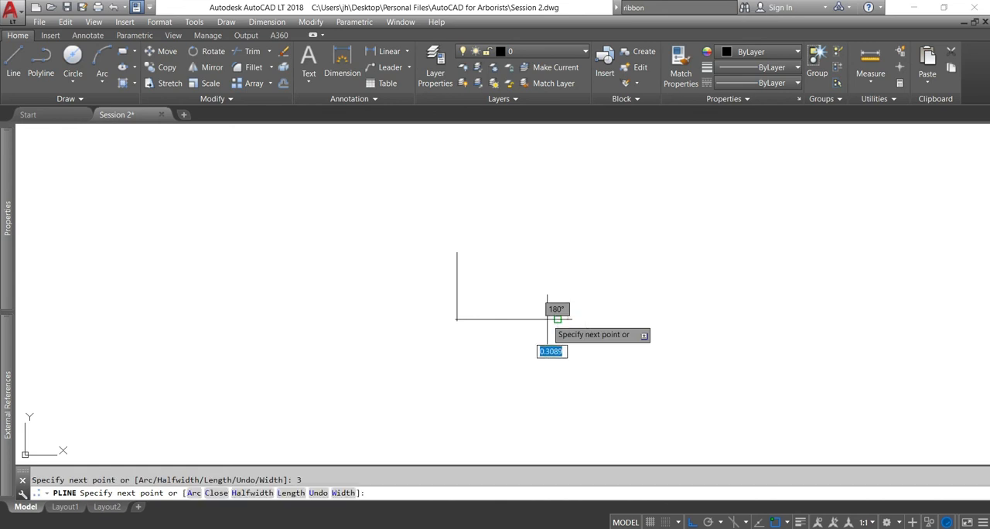
key("Return")
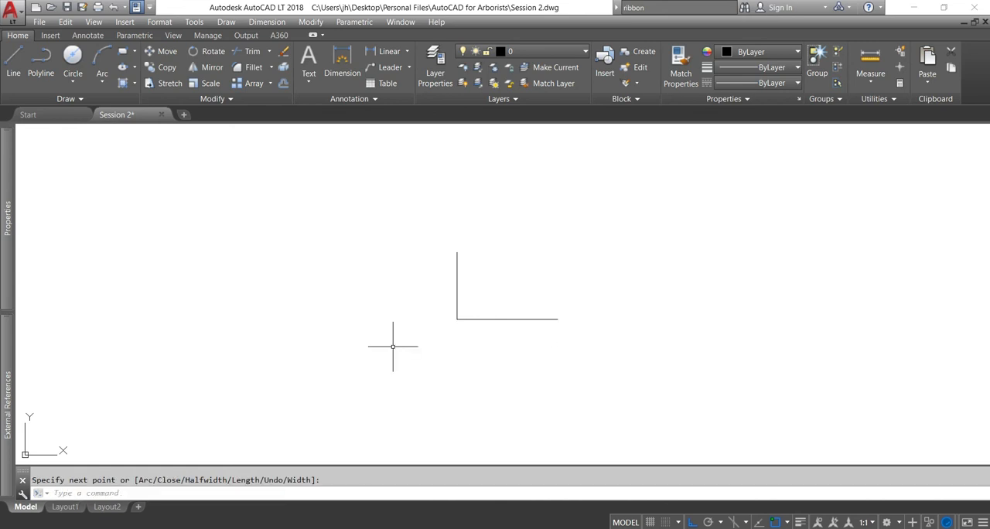
Draw a vertical polyline 6 units downward from the corner where the two lines meet
key("Return")
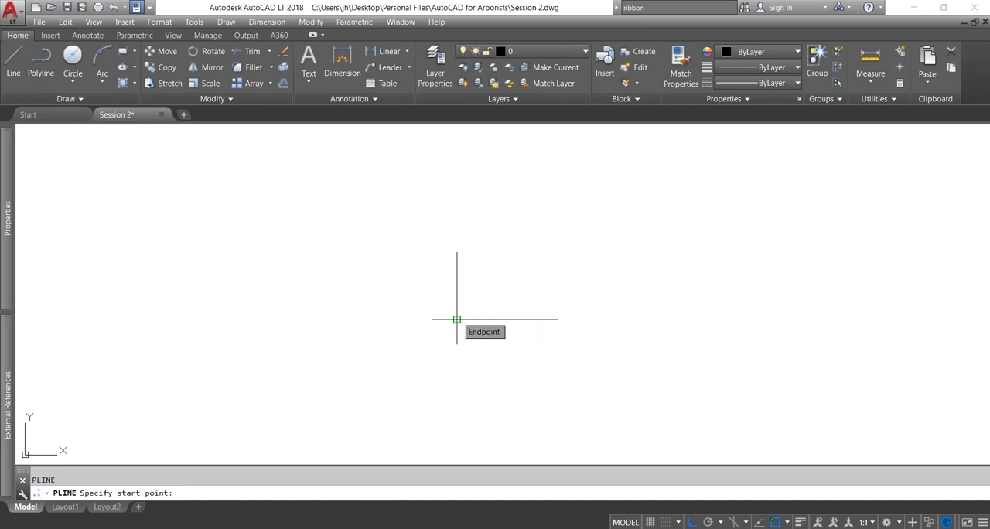
left_click(456, 319)
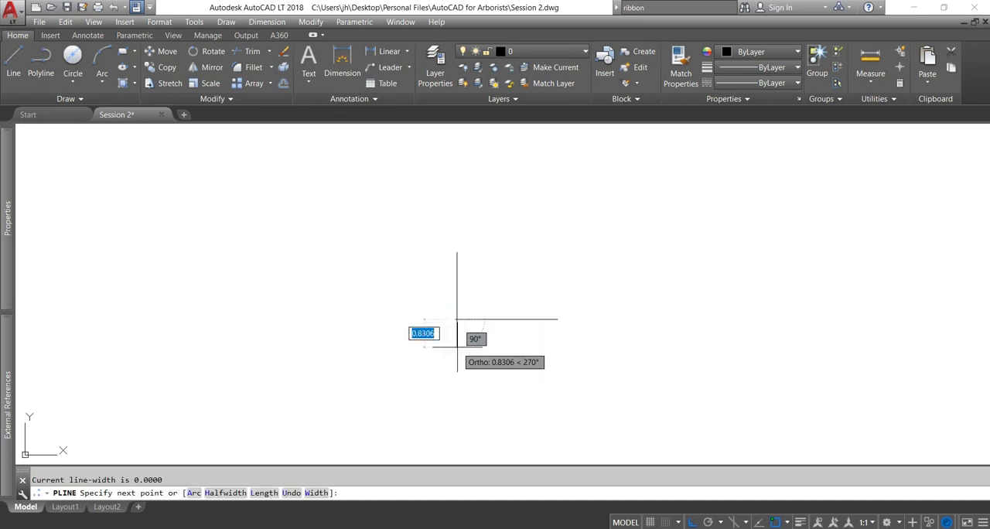
type("6")
key("Return")
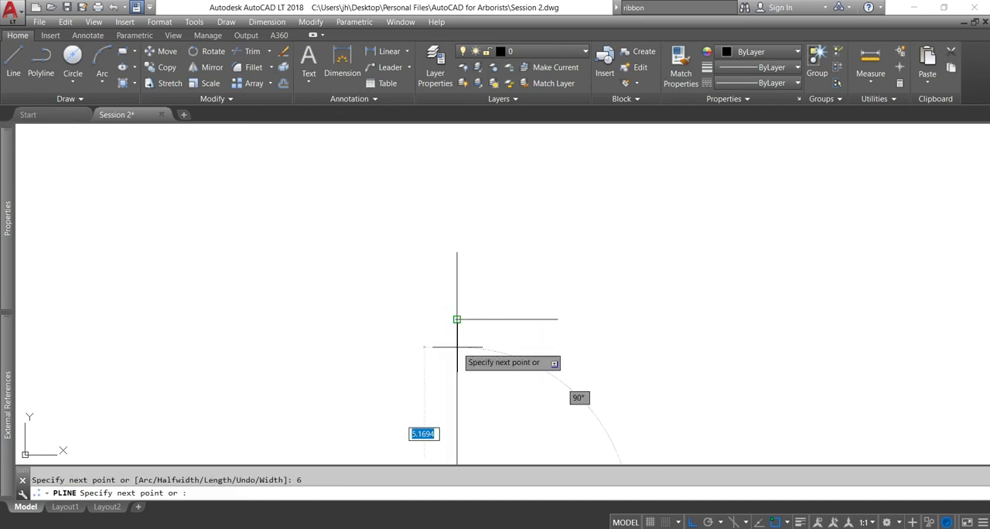
key("Return")
Draw a horizontal polyline 4 units to the left from the point where the existing lines meet
scroll(409, 331, "down", 2)
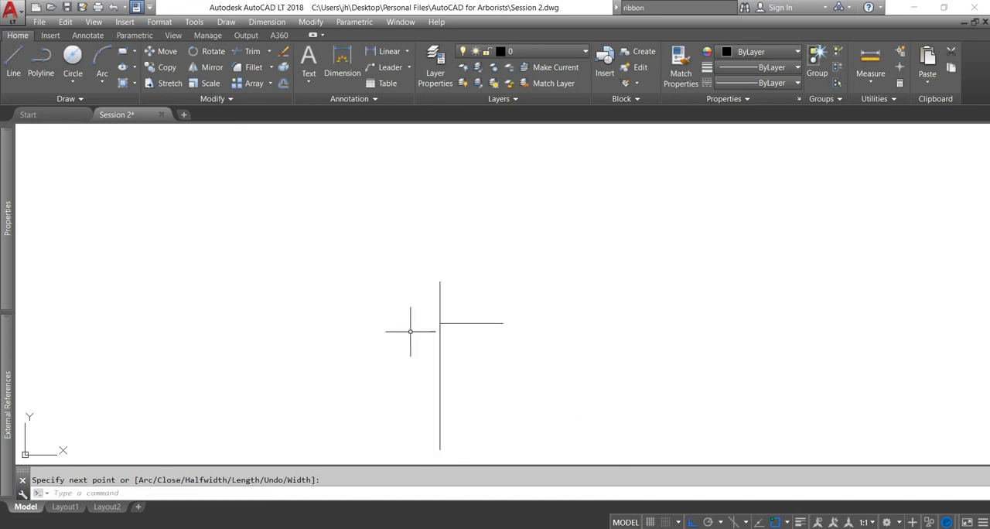
middle_click_drag(414, 333, 470, 288)
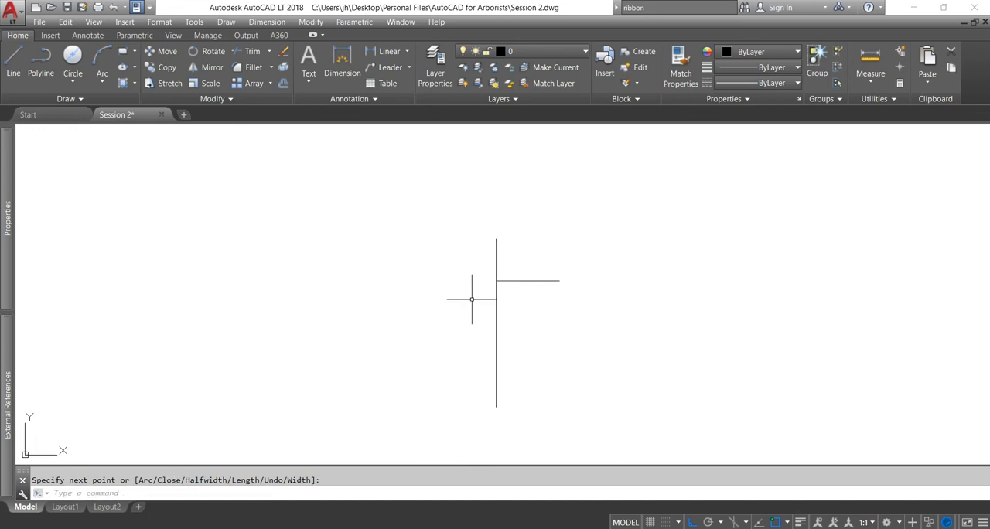
key("Return")
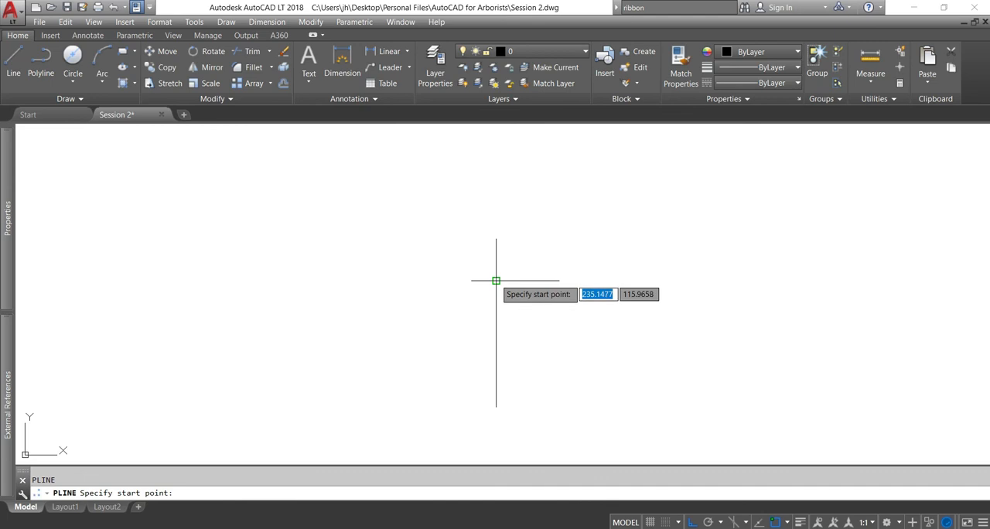
left_click(496, 280)
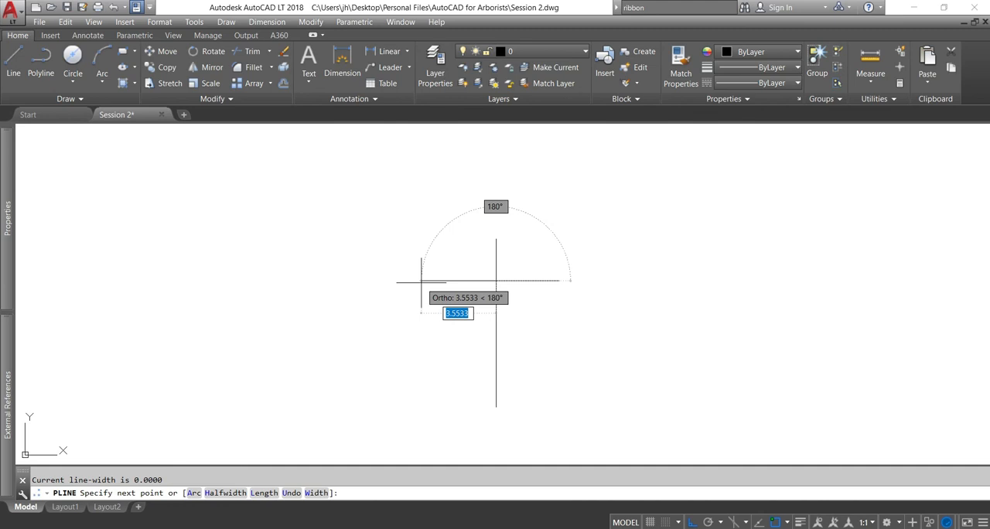
type("4")
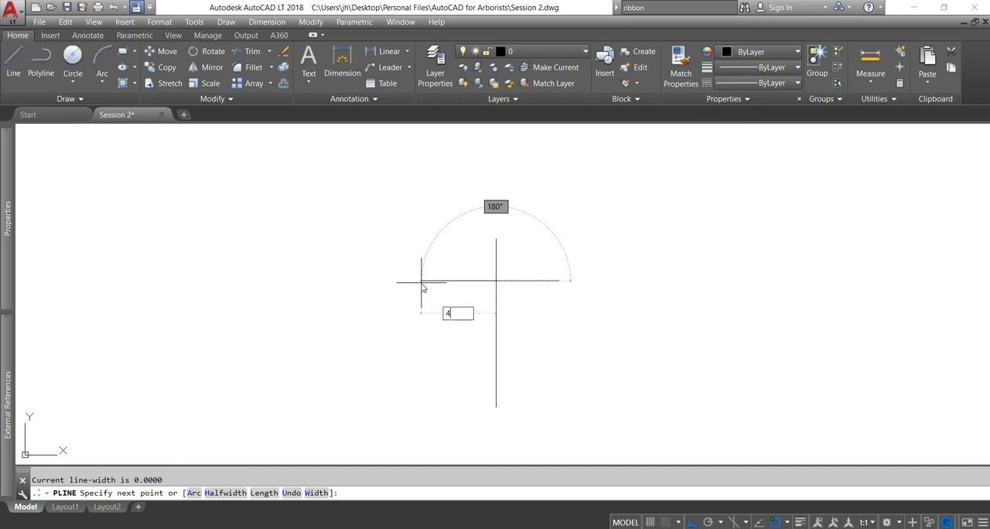
key("Return")
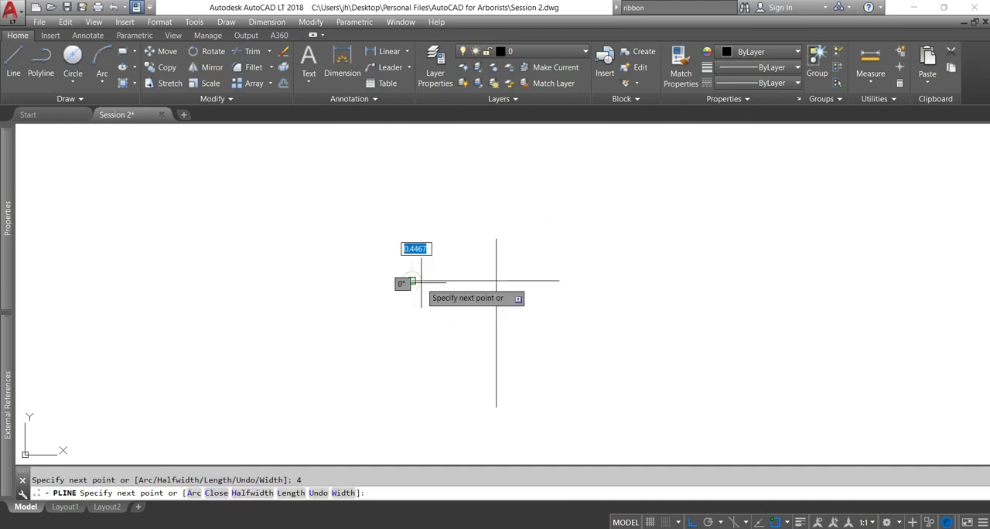
key("Return")
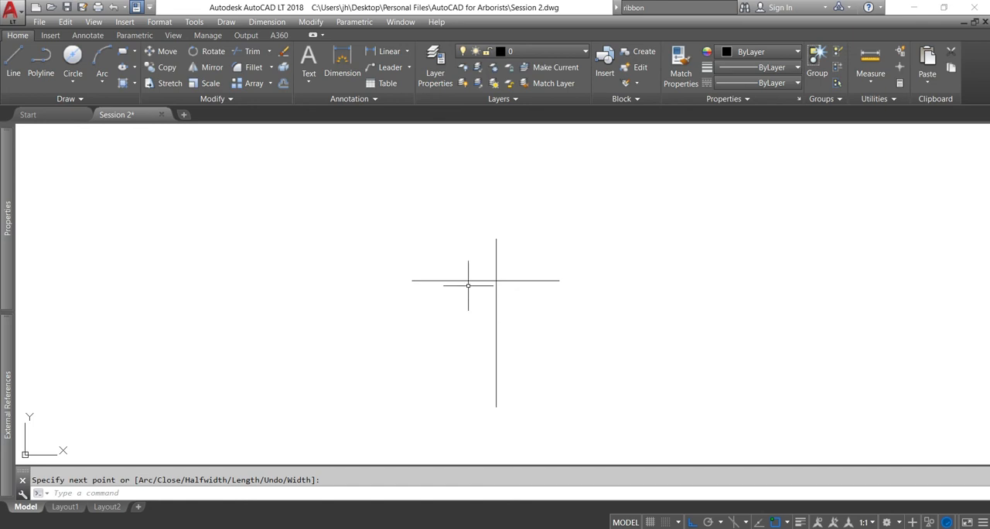
Draw a closed fit-point spline through the upper, right, lower and left endpoints of the crossed lines
left_click(78, 101)
left_click(9, 116)
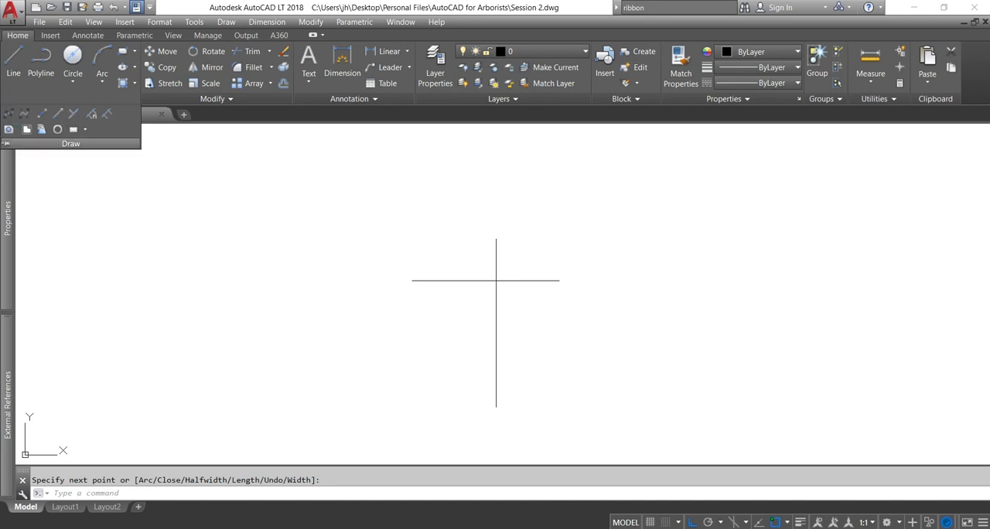
left_click(496, 238)
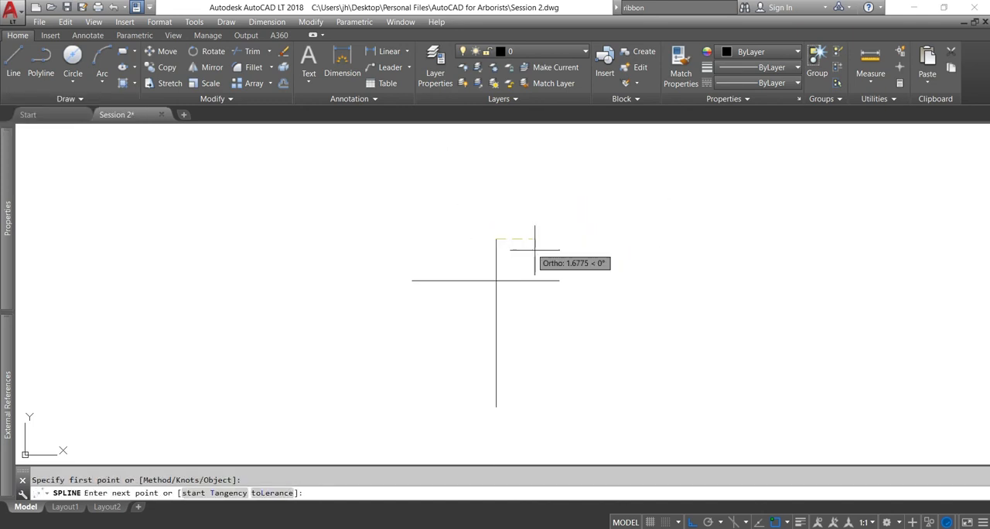
left_click(558, 280)
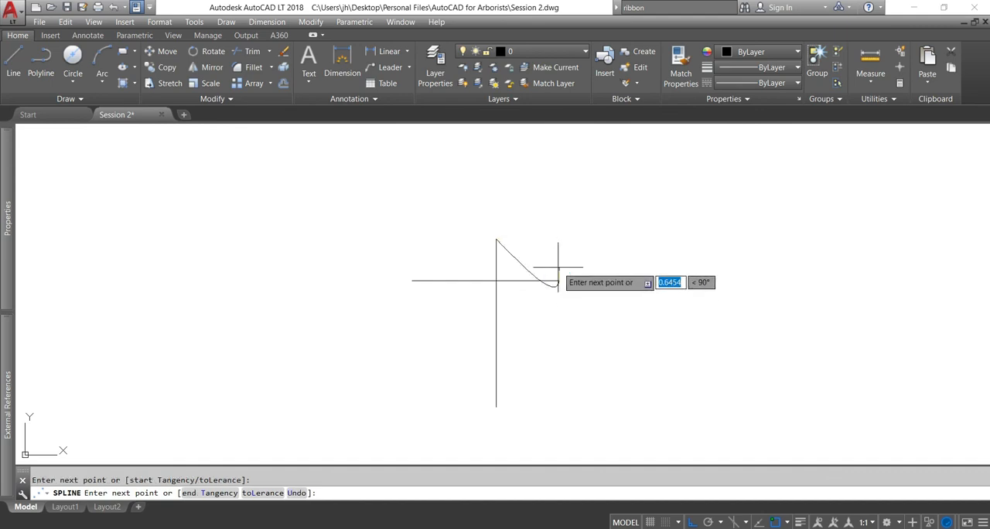
left_click(496, 405)
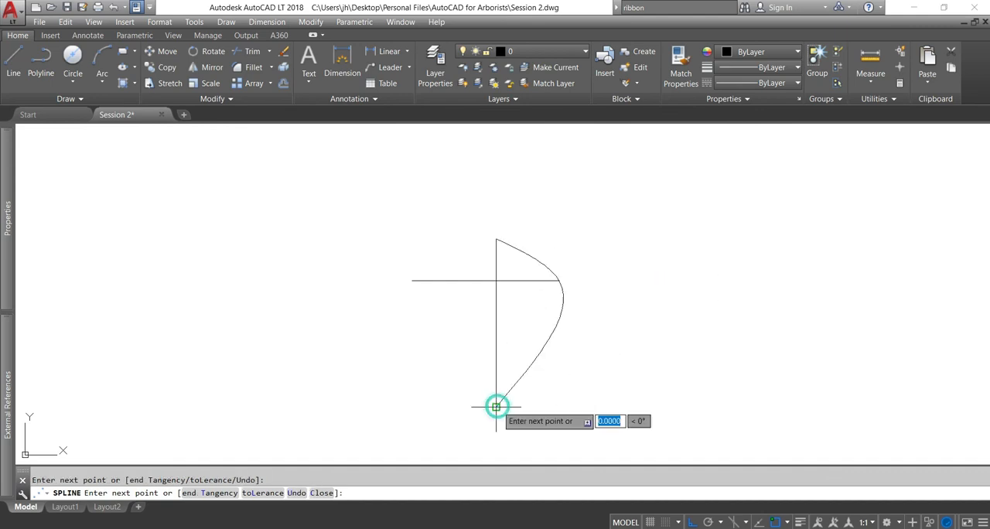
left_click(412, 280)
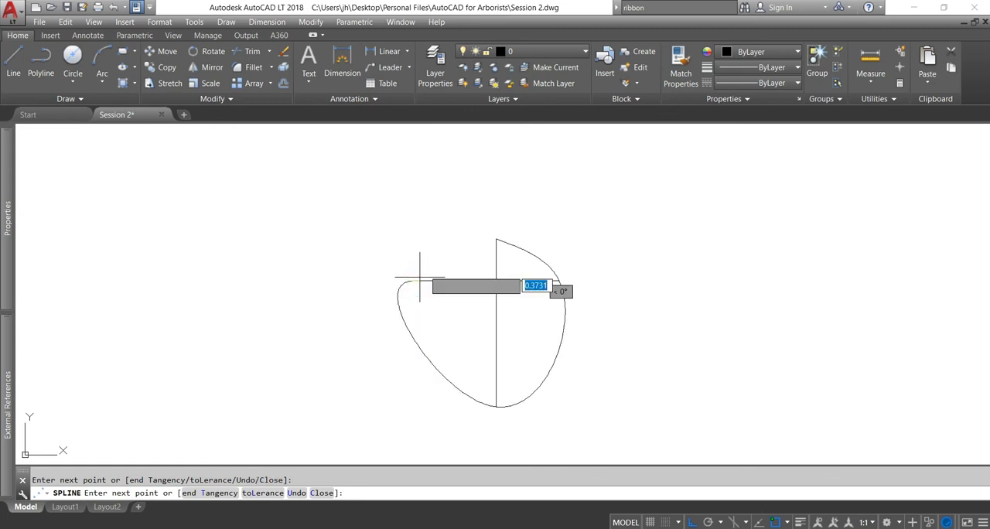
right_click(432, 265)
left_click(461, 350)
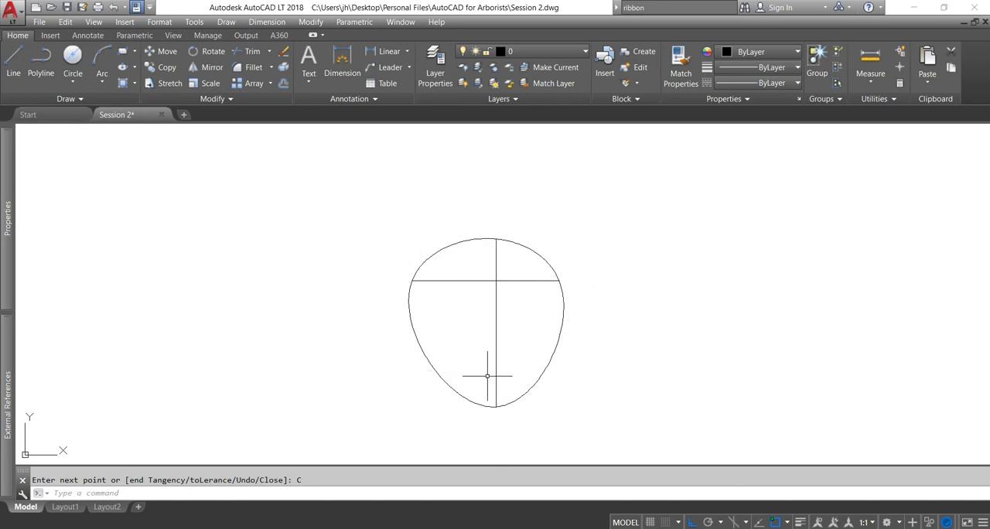
left_click(622, 365)
left_click(372, 188)
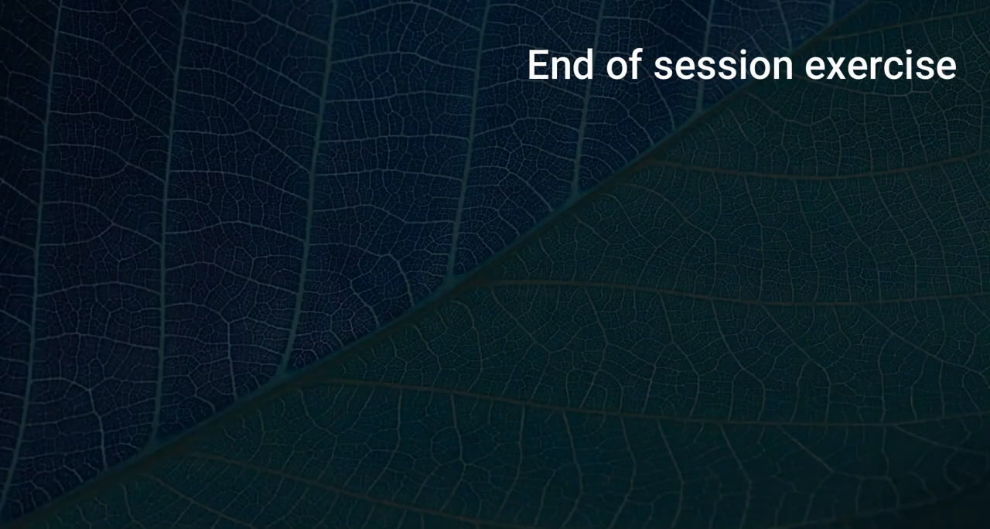